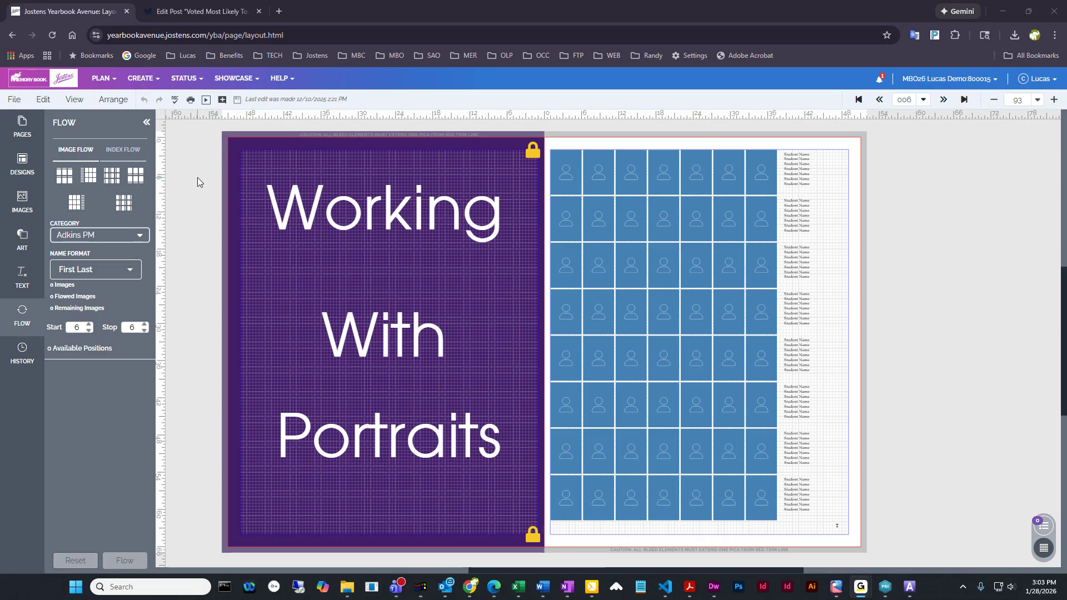
Open the Image Library and show its Portraits category
left_click(140, 81)
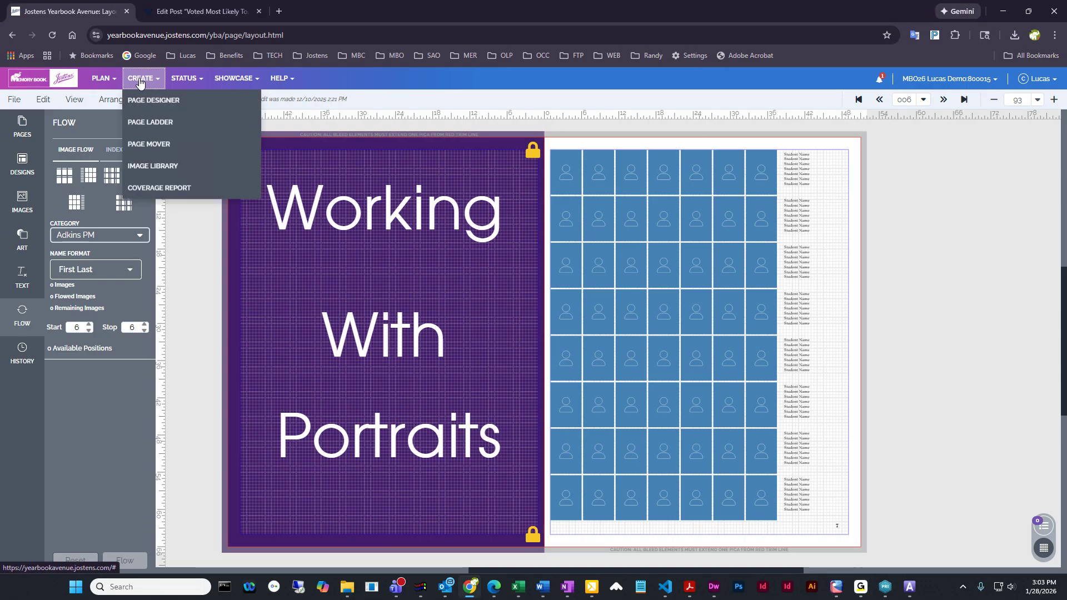
left_click(161, 169)
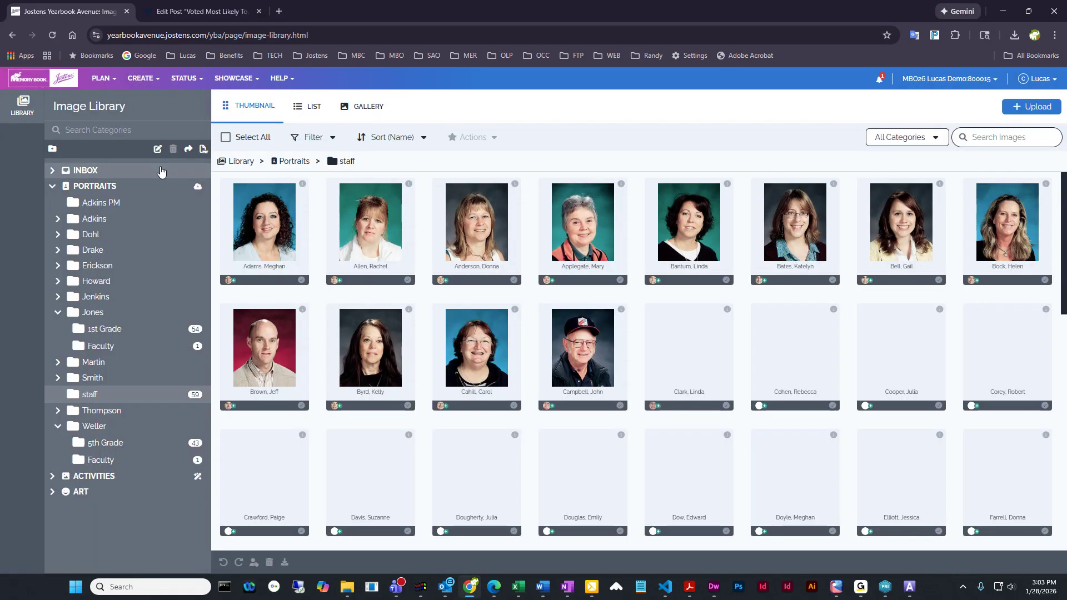
left_click(86, 189)
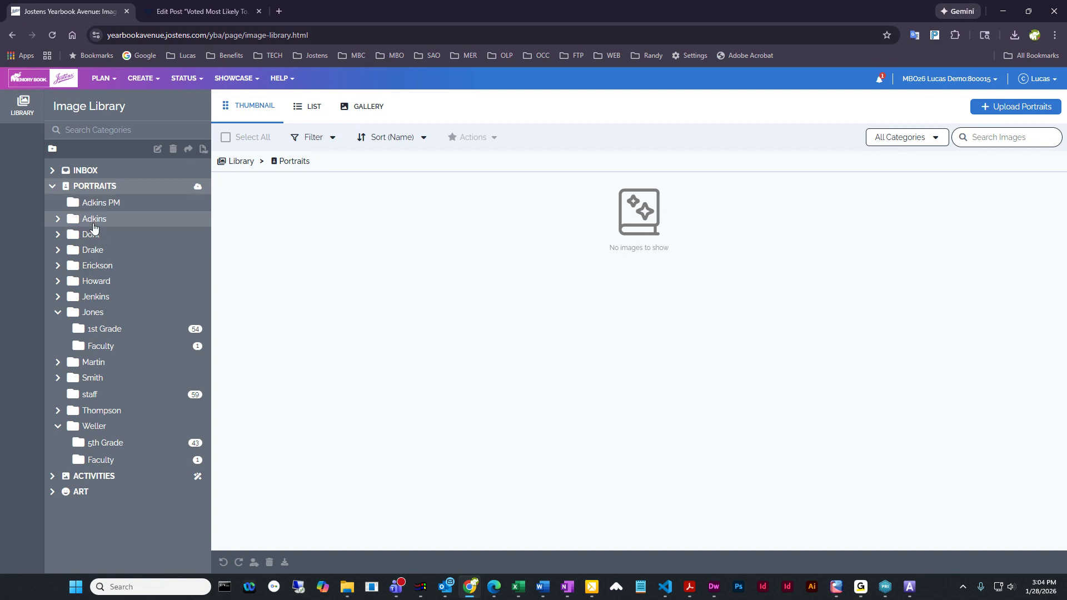
Expand the first teacher's portrait folder that has subfolders and open its 5th Grade subfolder
left_click(58, 220)
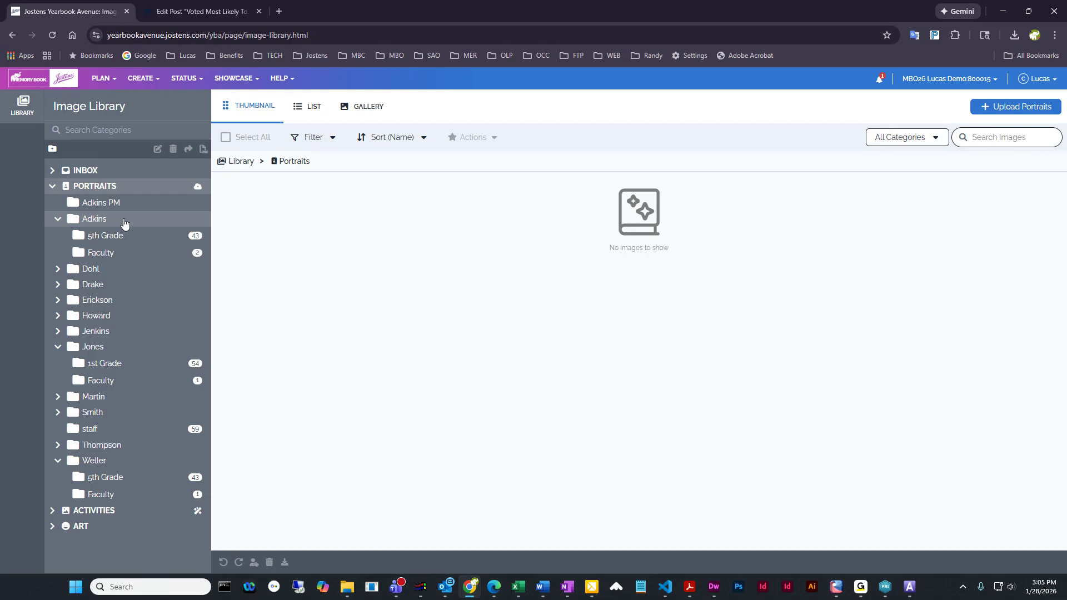
left_click(59, 221)
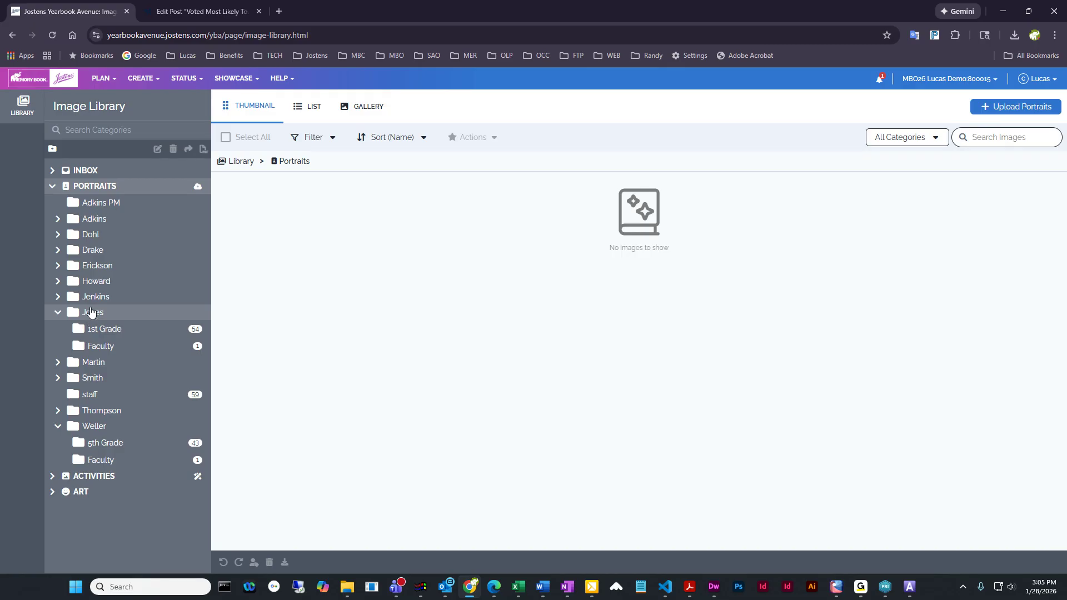
left_click(95, 211)
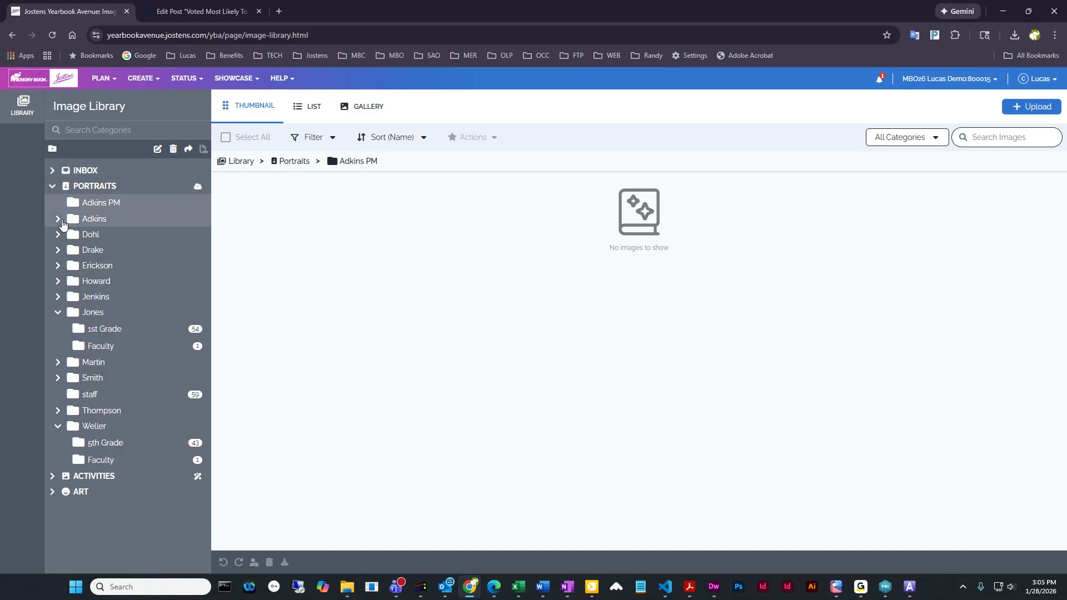
left_click(58, 219)
left_click(108, 235)
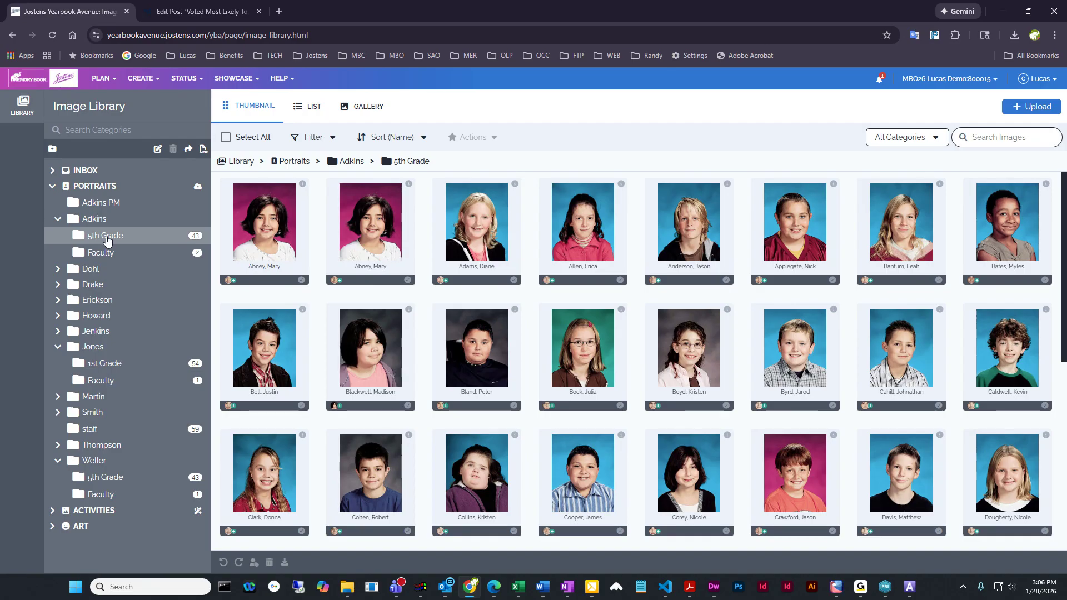
Generate a PDF preview of the 5th Grade portrait folder, review its first page from the top, and close it
left_click(203, 150)
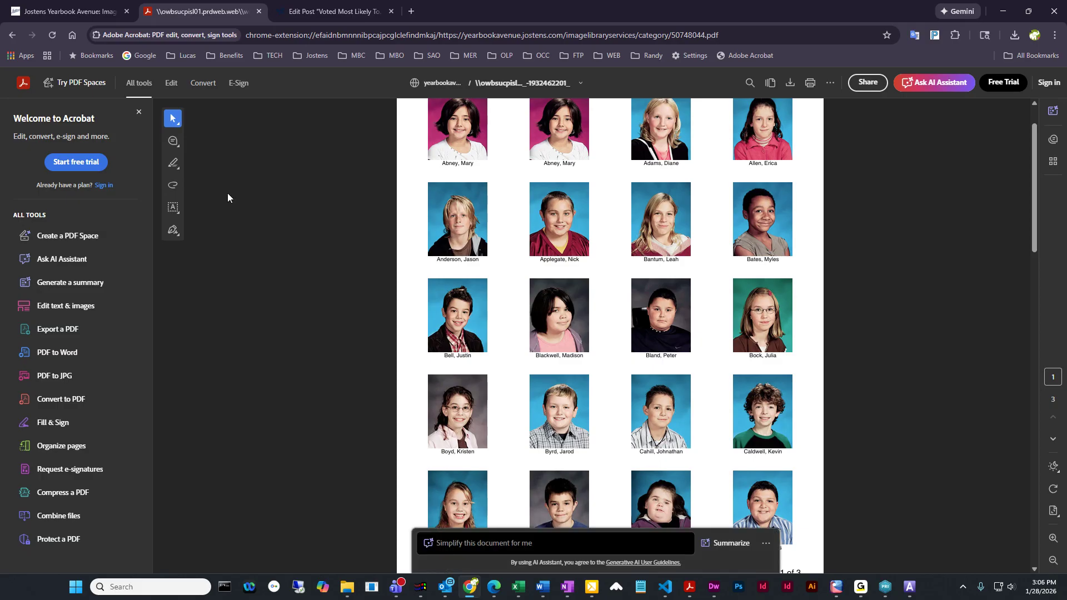
scroll(348, 346, "up", 2)
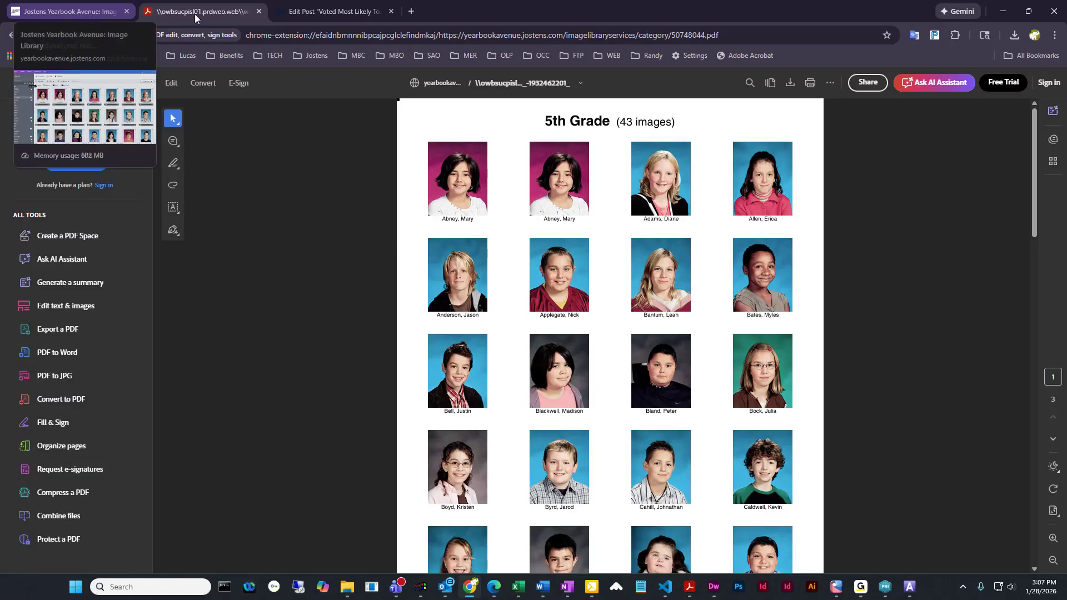
left_click(259, 11)
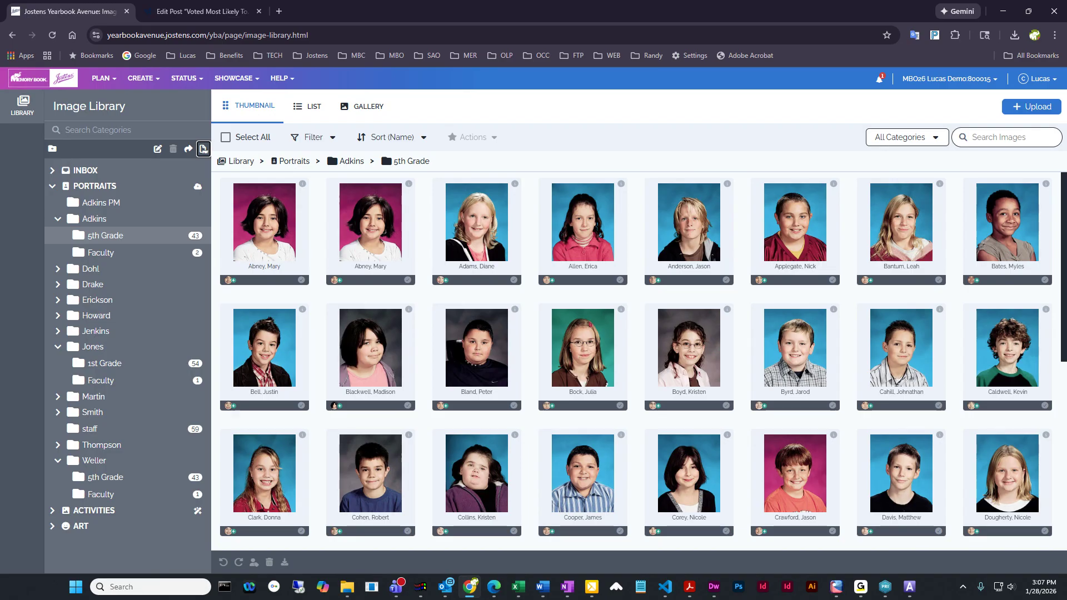
Edit the student tagged in the first 5th Grade portrait so the first name ends in "ie", save, and reload the folder
double_click(272, 217)
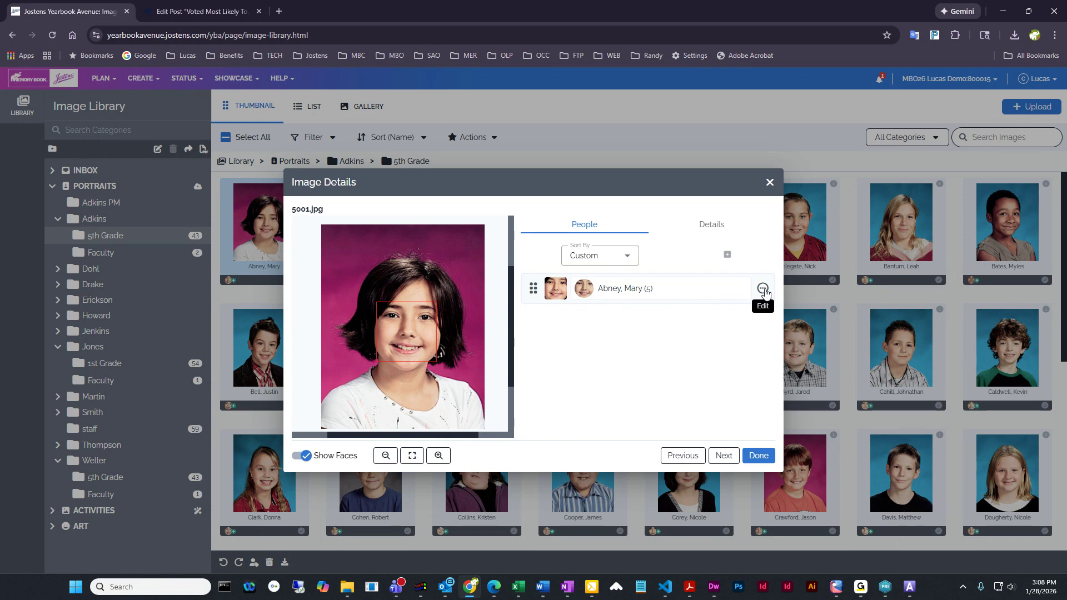
left_click(763, 291)
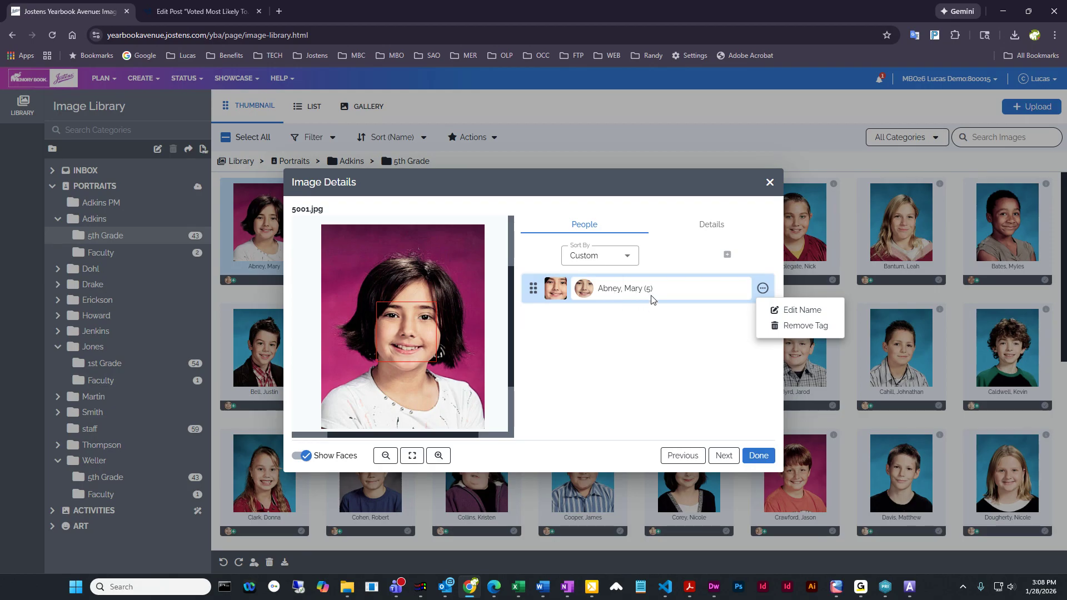
left_click(795, 312)
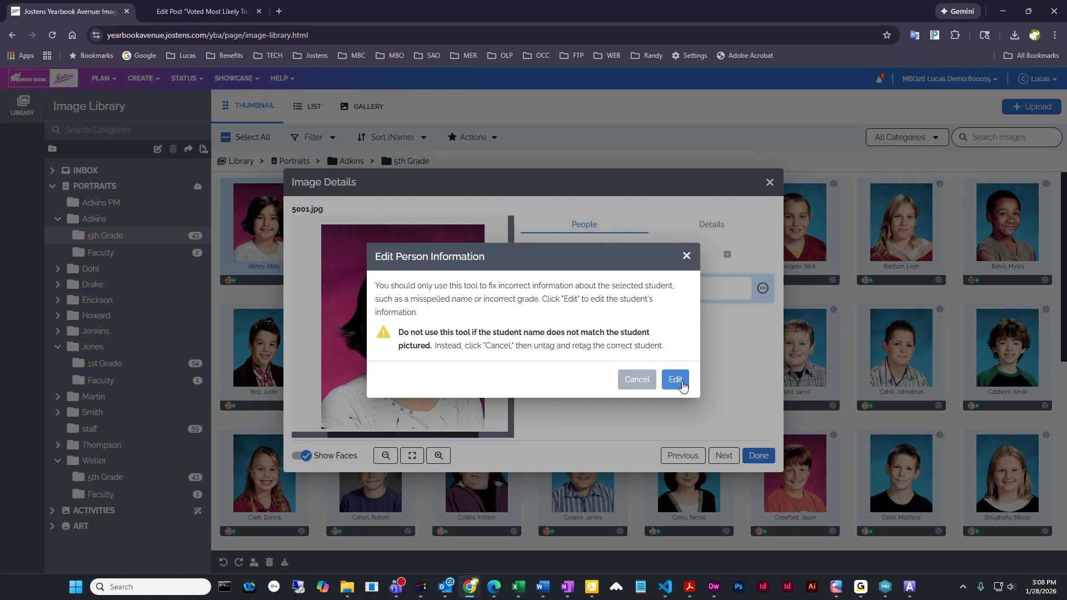
left_click(682, 384)
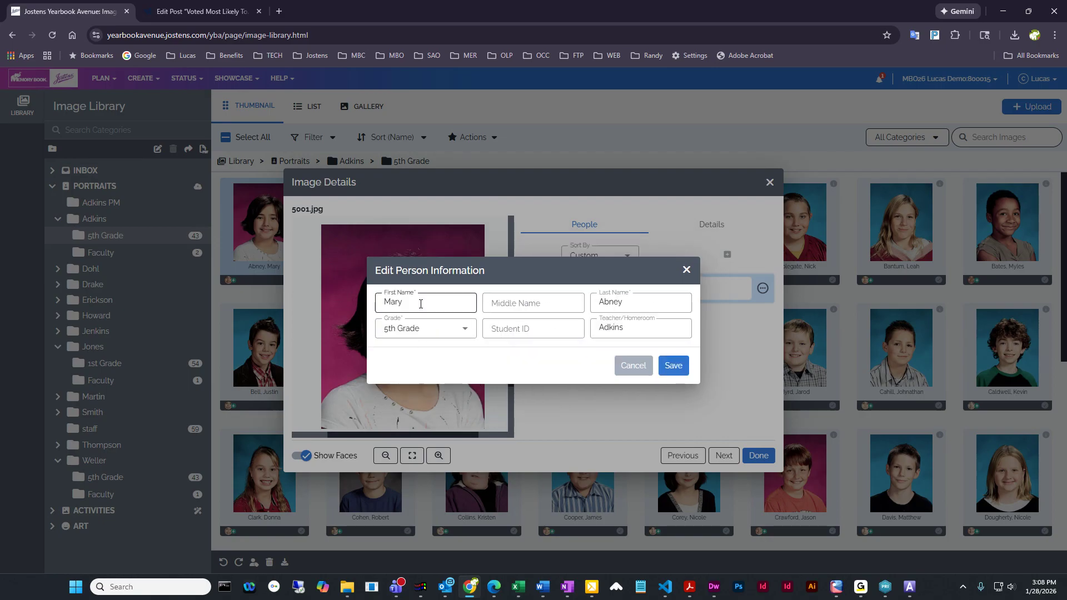
left_click(421, 304)
type("ie")
left_click(672, 367)
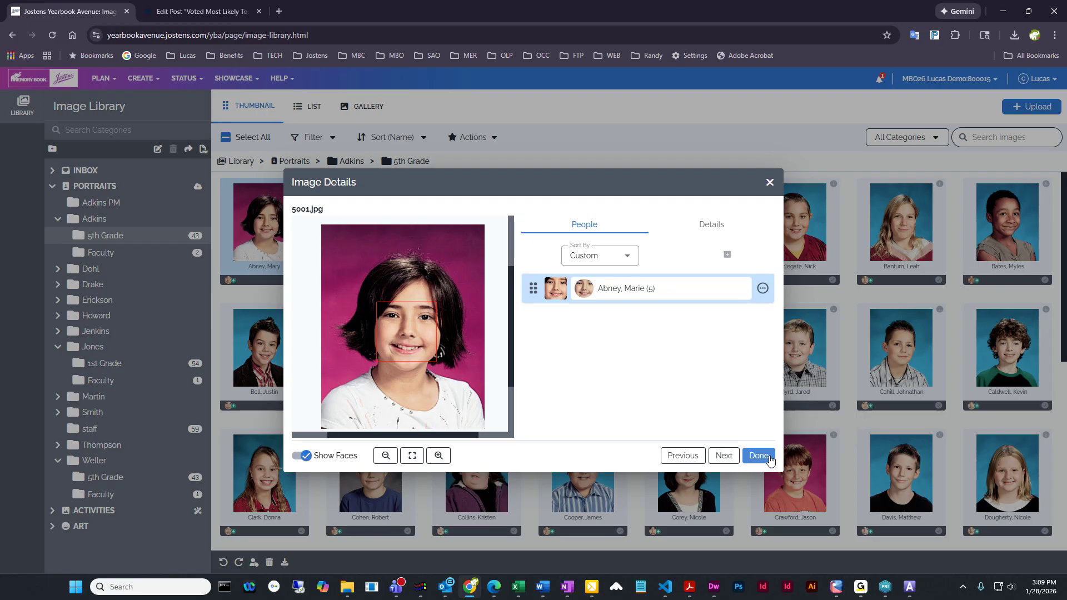
left_click(760, 456)
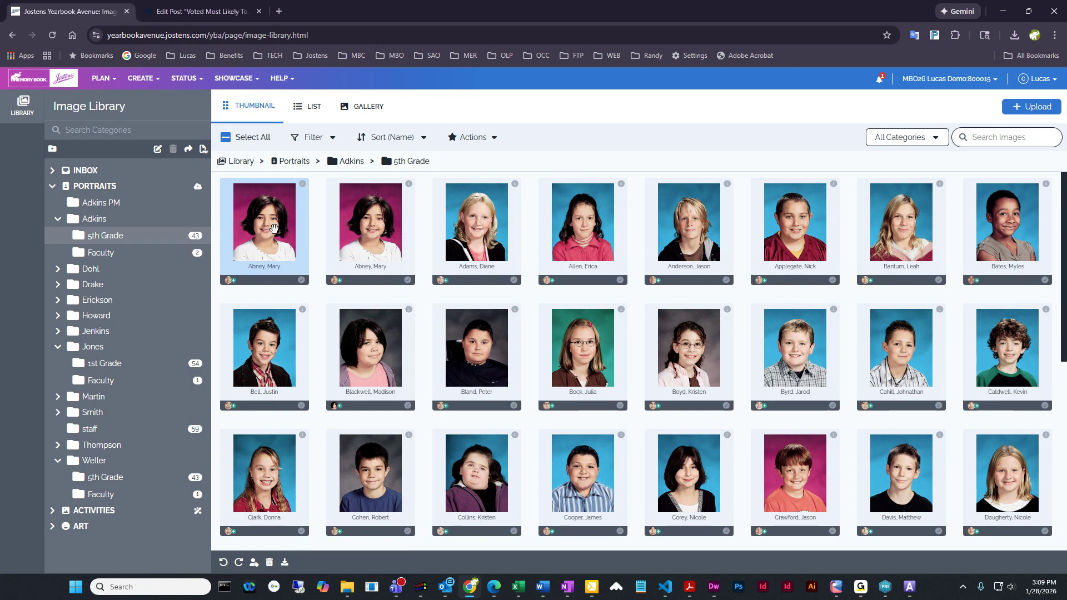
left_click(101, 255)
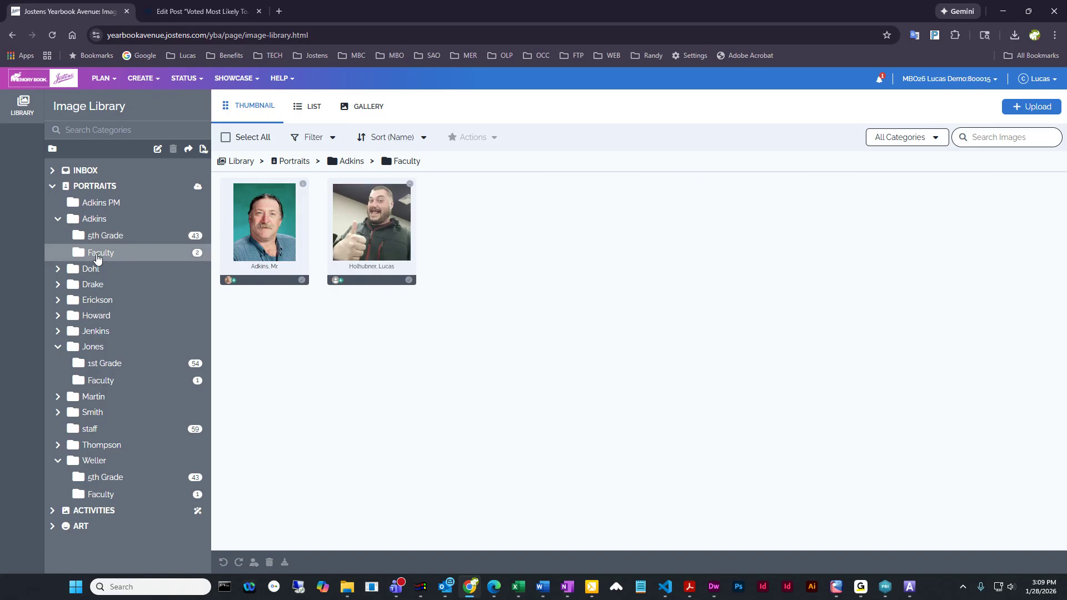
left_click(103, 237)
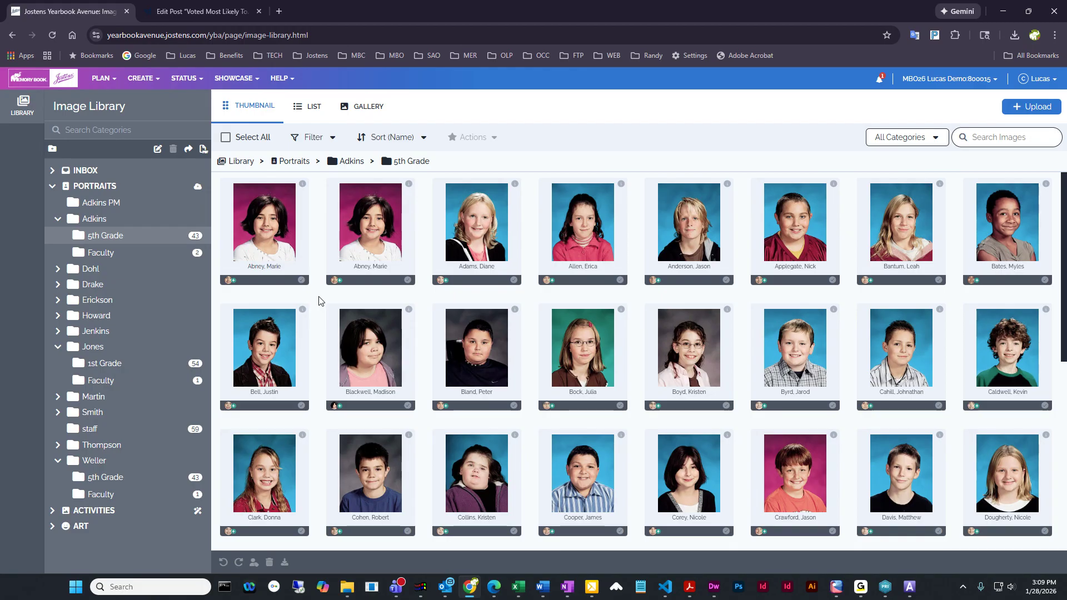
Open the Coverage Report and look through its list of students
left_click(143, 83)
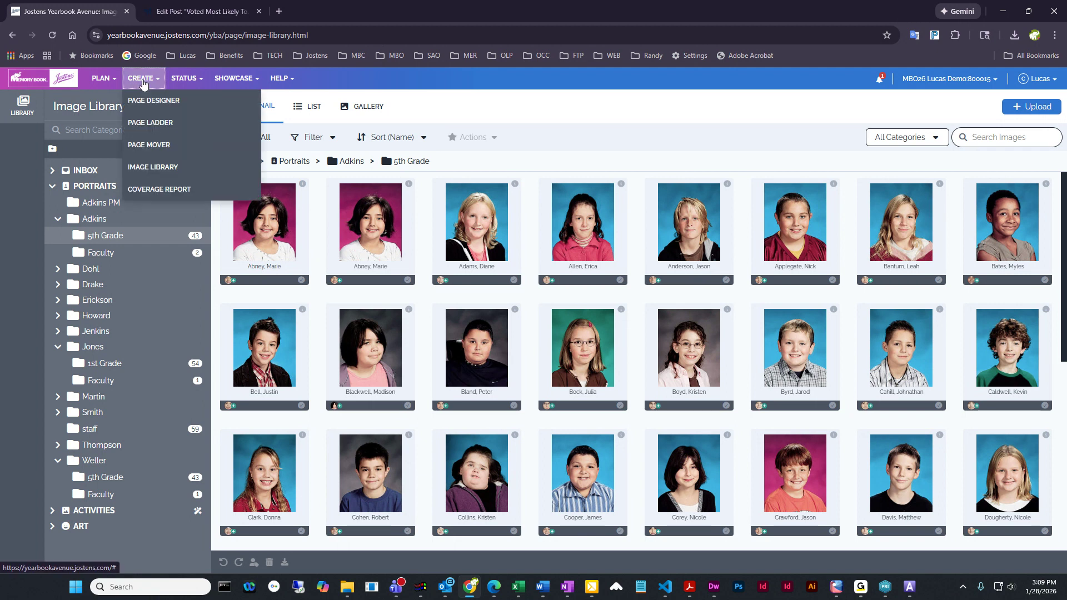
left_click(174, 190)
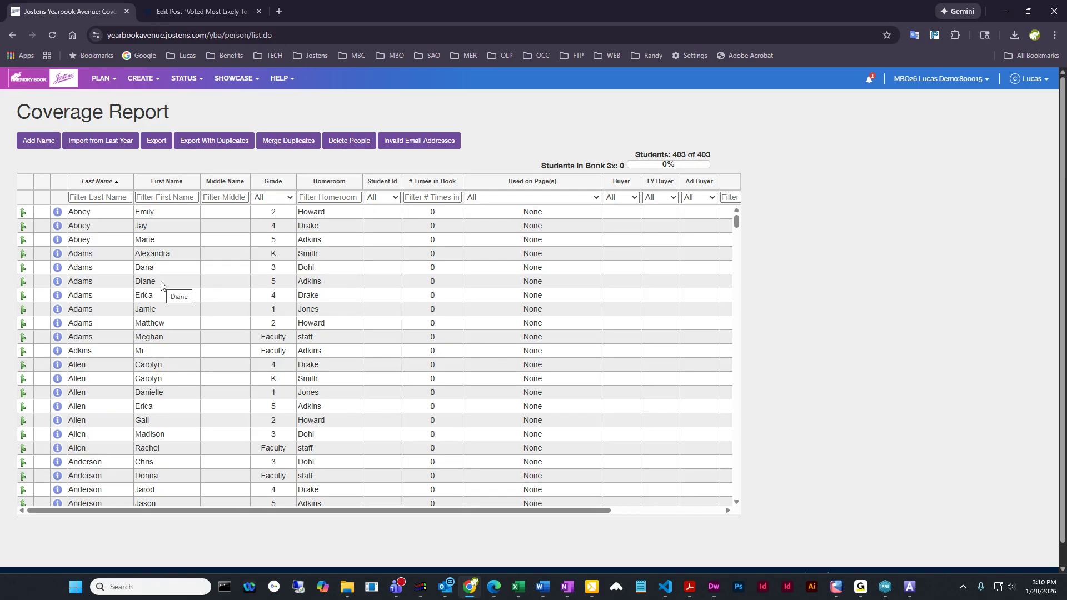
scroll(174, 351, "down", 4)
scroll(185, 329, "down", 4)
scroll(187, 329, "down", 20)
scroll(185, 329, "up", 20)
scroll(186, 350, "up", 4)
Change the first name of the grade 5 student in the report's third row so it ends in "y" instead of "ie"
double_click(177, 240)
left_click(177, 240)
key("BackSpace")
key("BackSpace")
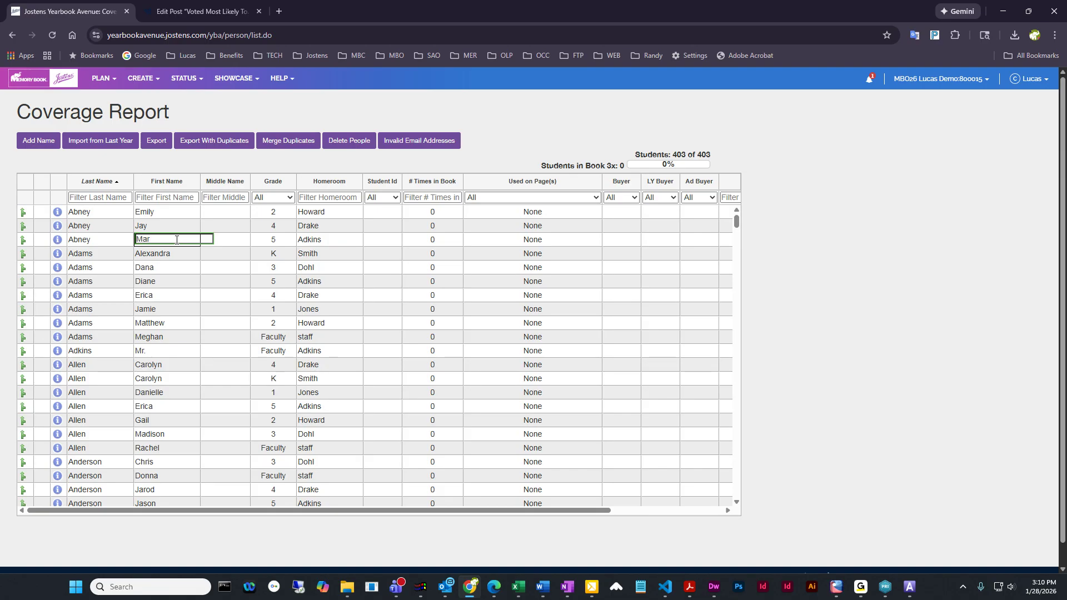
type("y")
left_click(185, 231)
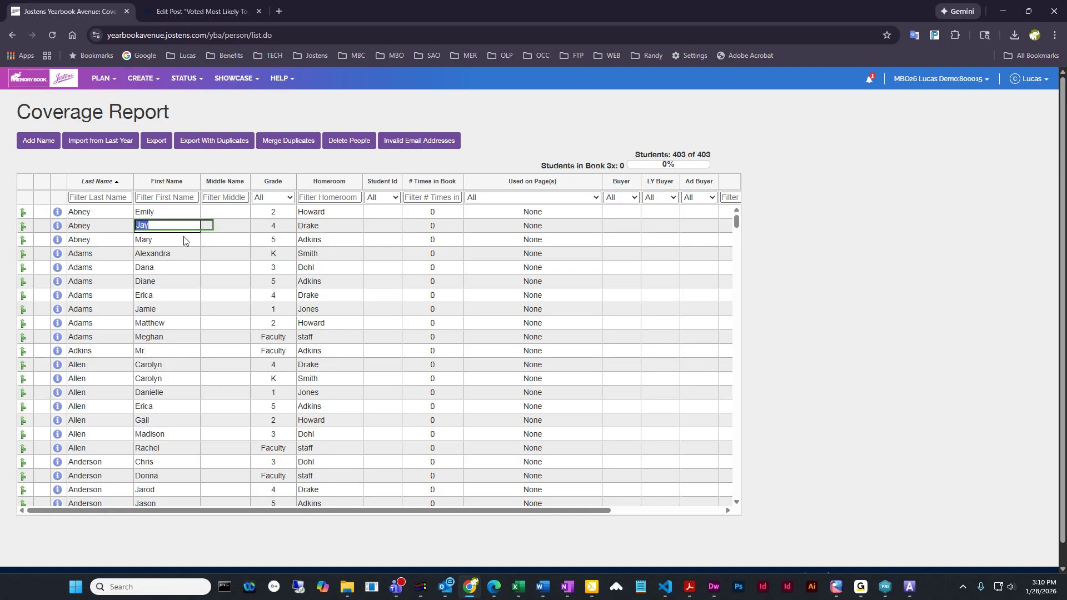
left_click(183, 254)
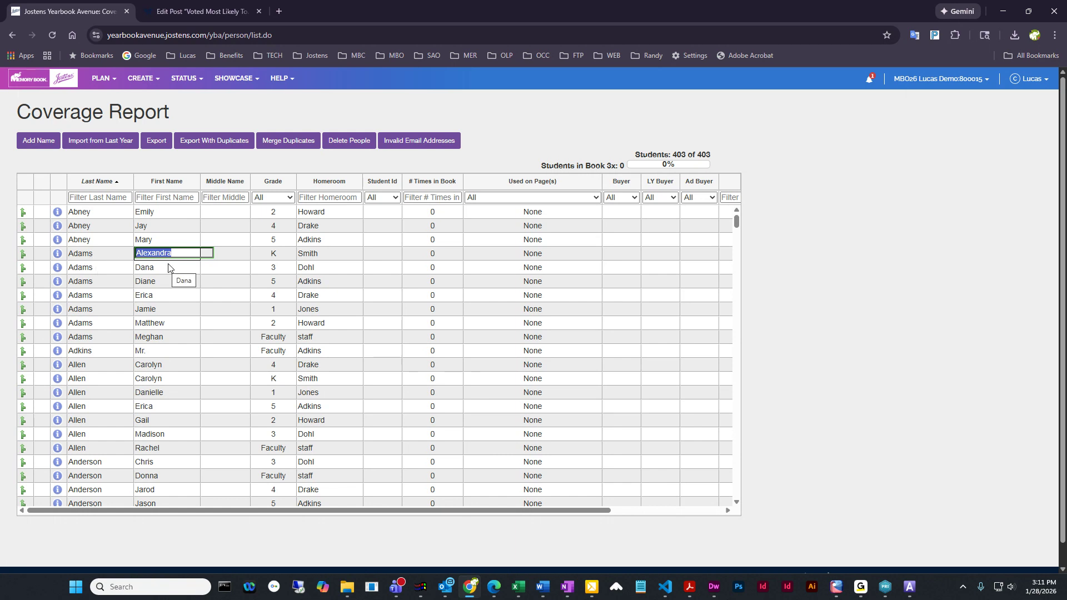
left_click(155, 240)
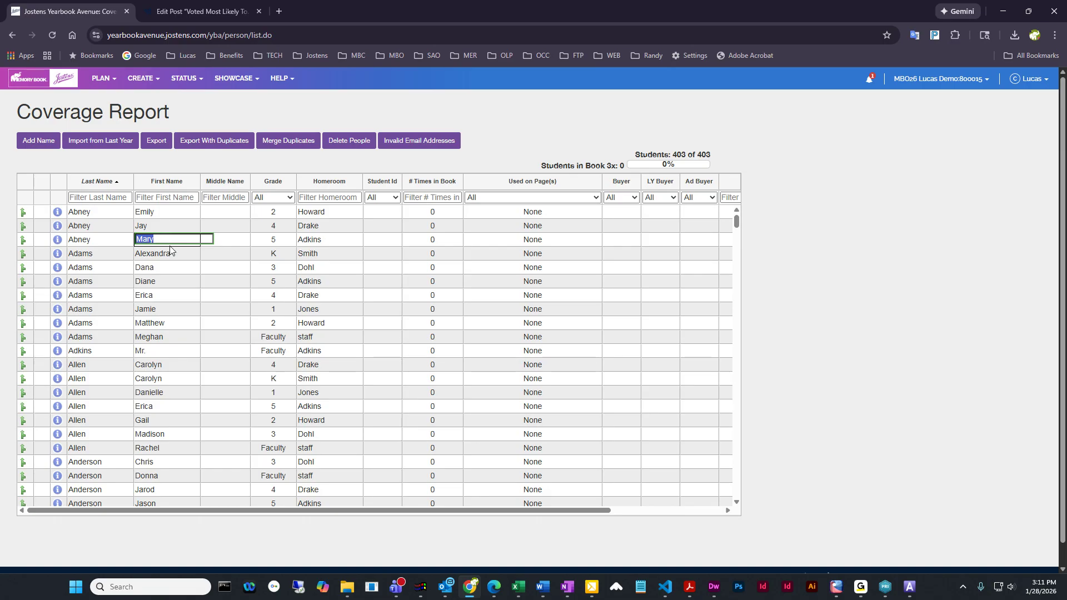
Examine the last names, first names, grades and homerooms further down the Coverage Report's student list
scroll(170, 253, "down", 2)
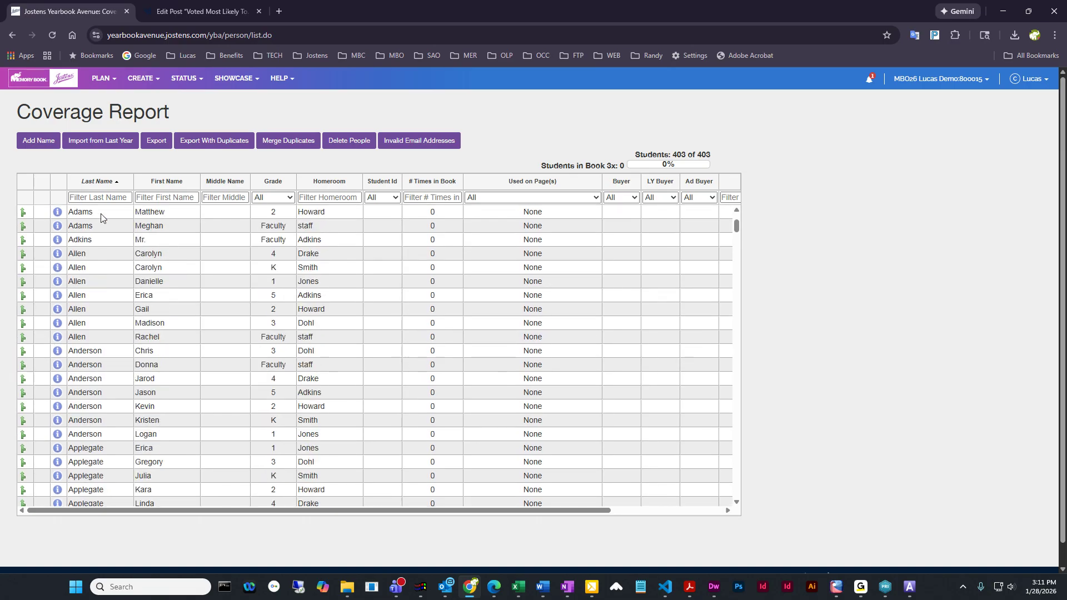
scroll(106, 333, "down", 3)
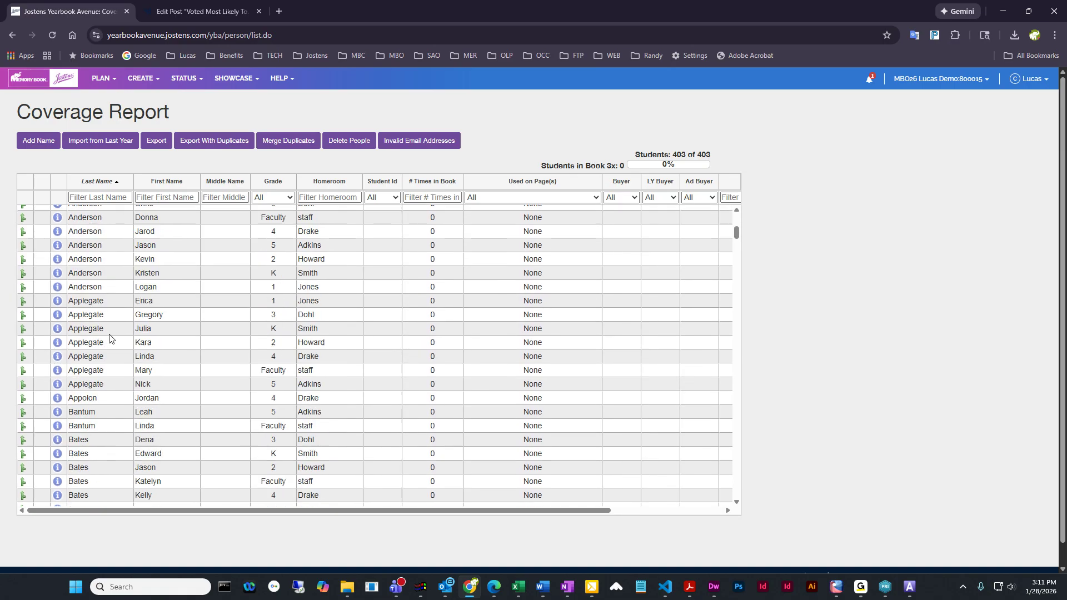
scroll(94, 355, "down", 1)
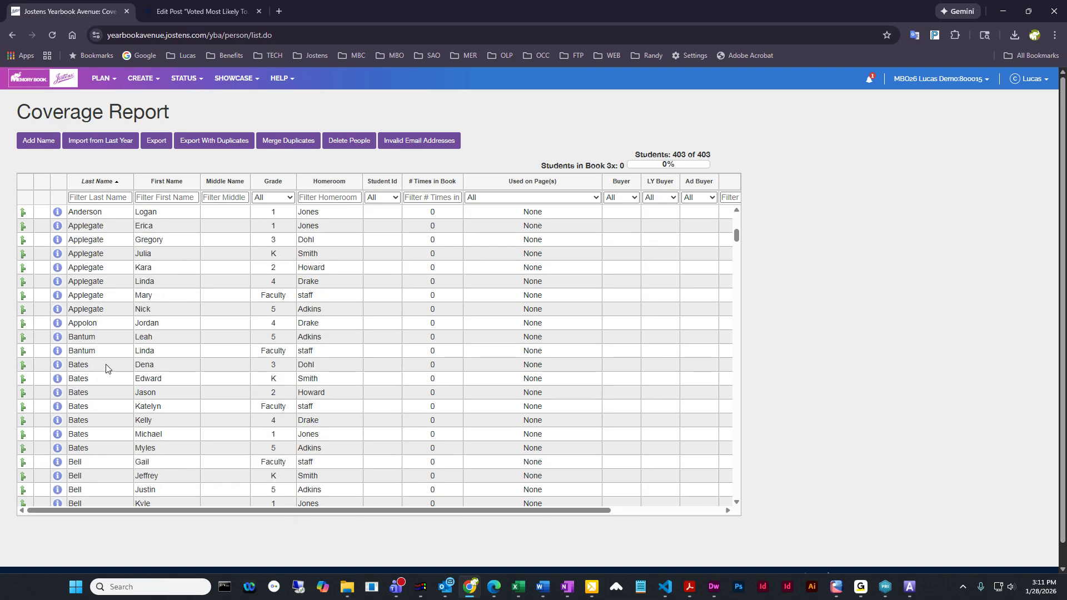
scroll(106, 367, "down", 1)
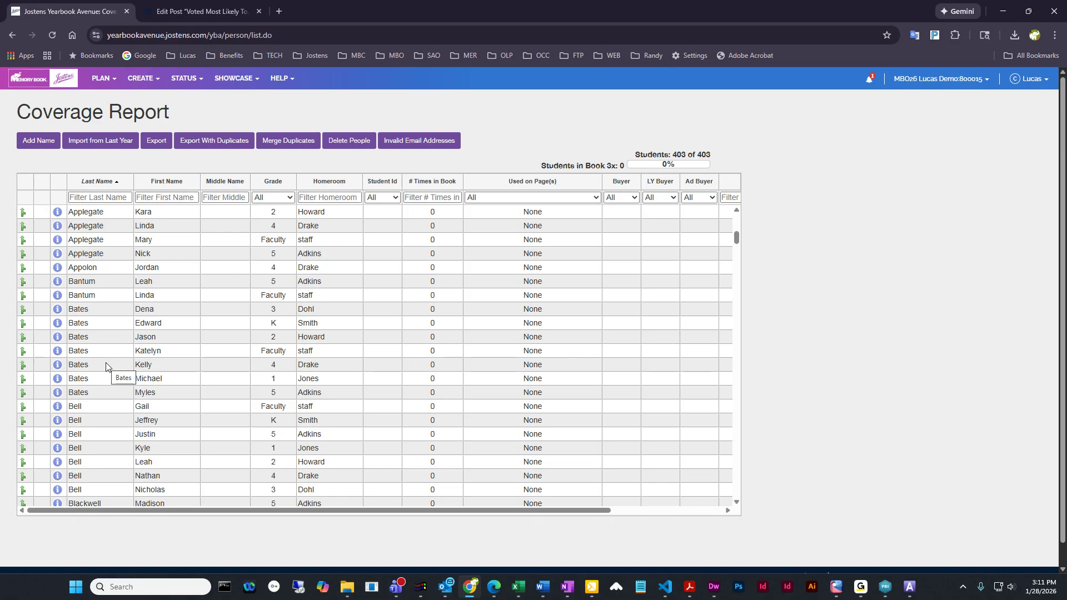
scroll(106, 364, "down", 2)
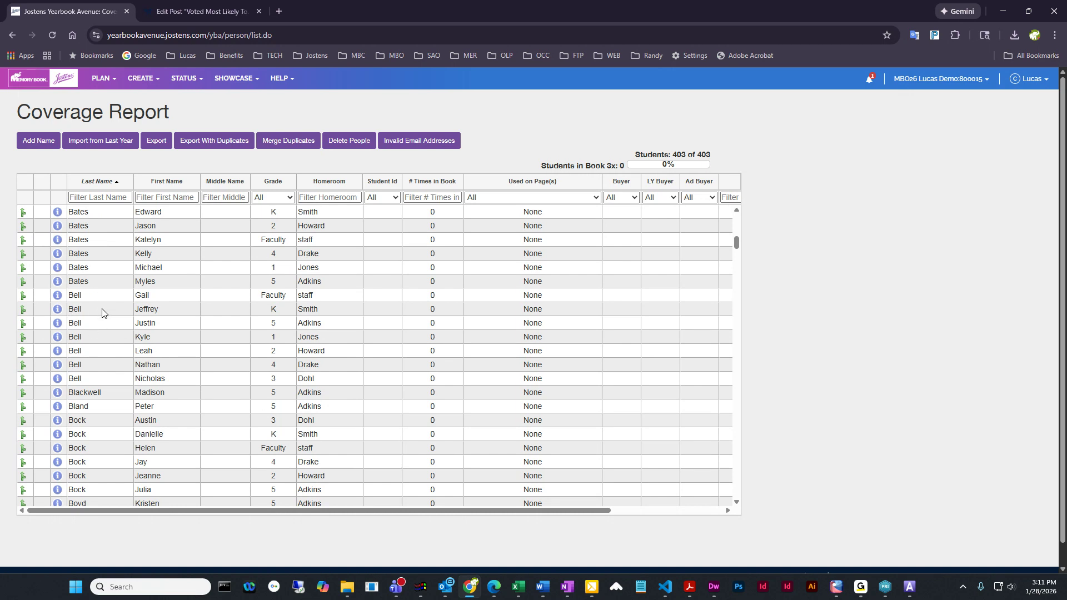
scroll(106, 311, "down", 2)
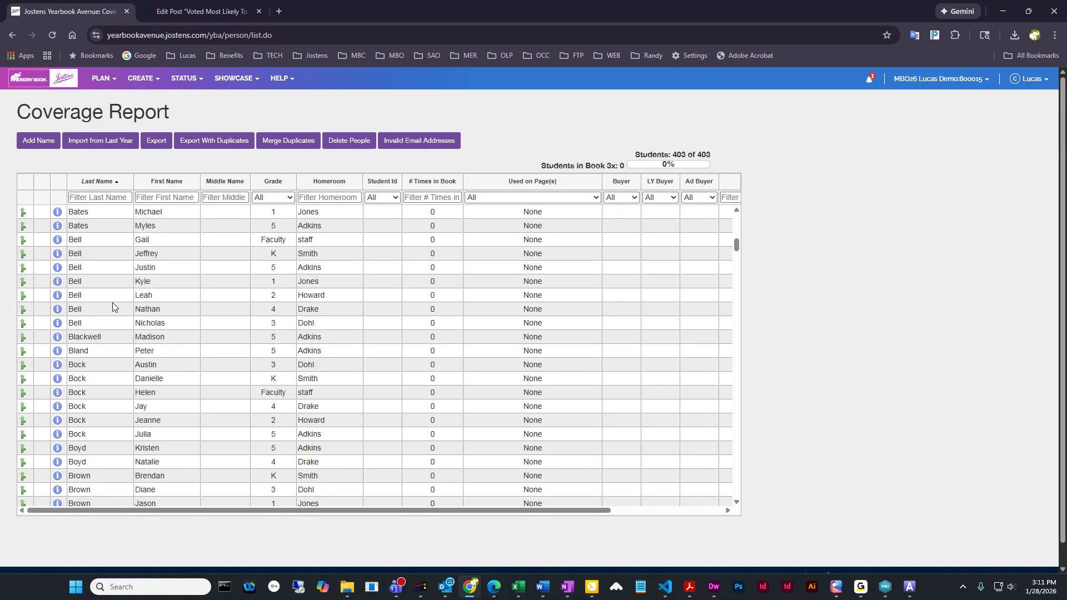
scroll(112, 401, "down", 2)
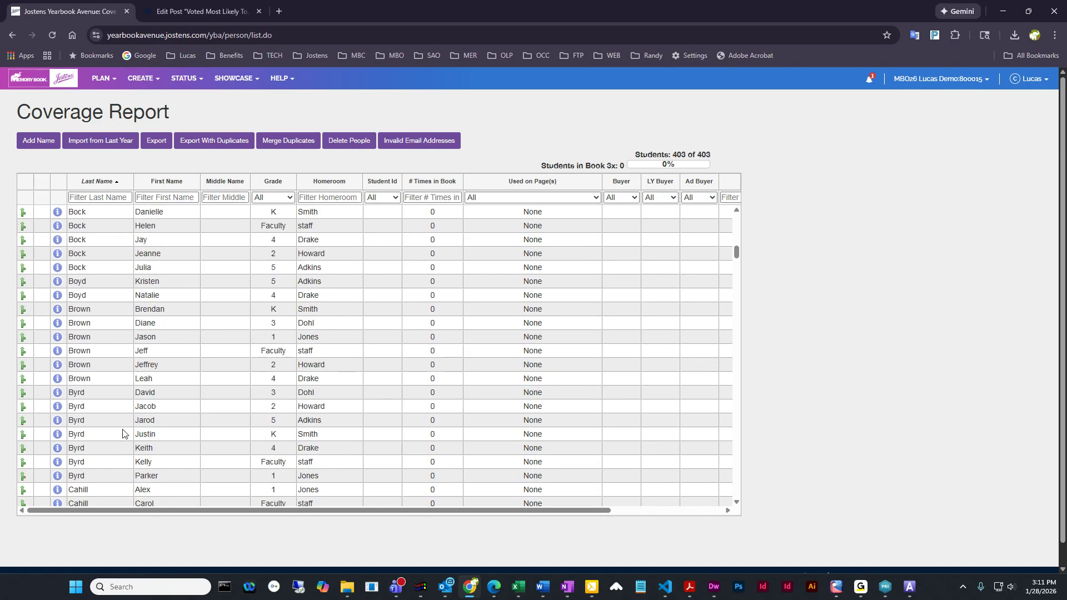
scroll(122, 419, "down", 2)
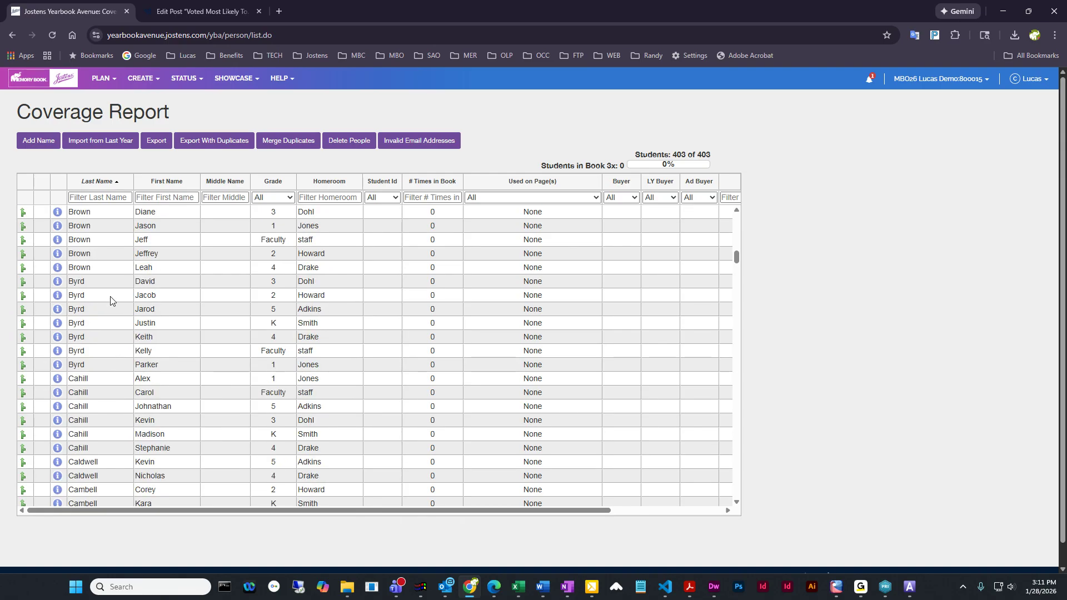
scroll(133, 433, "down", 8)
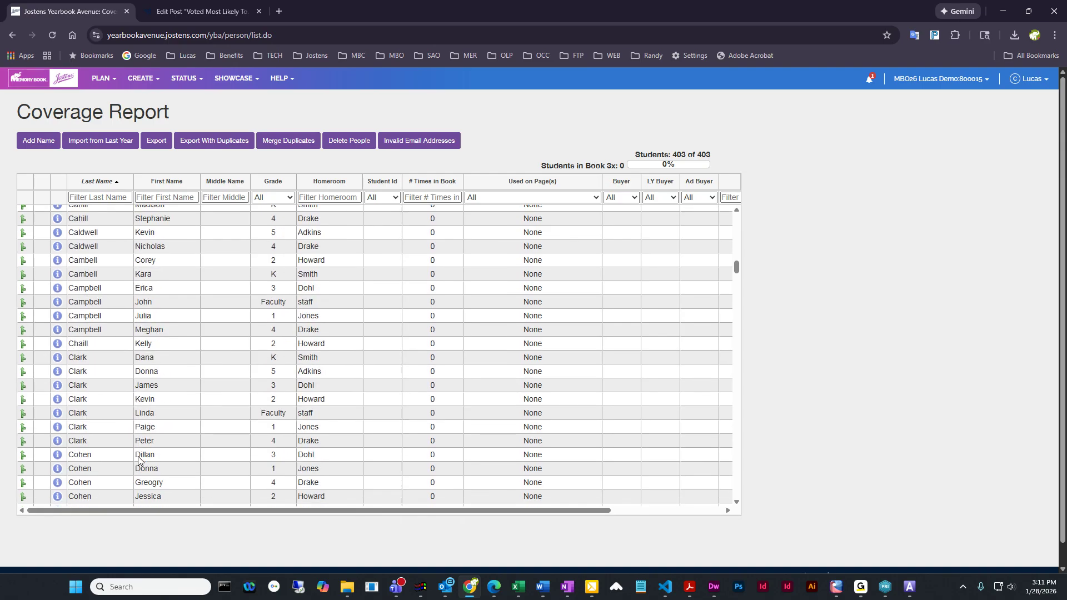
scroll(117, 462, "down", 2)
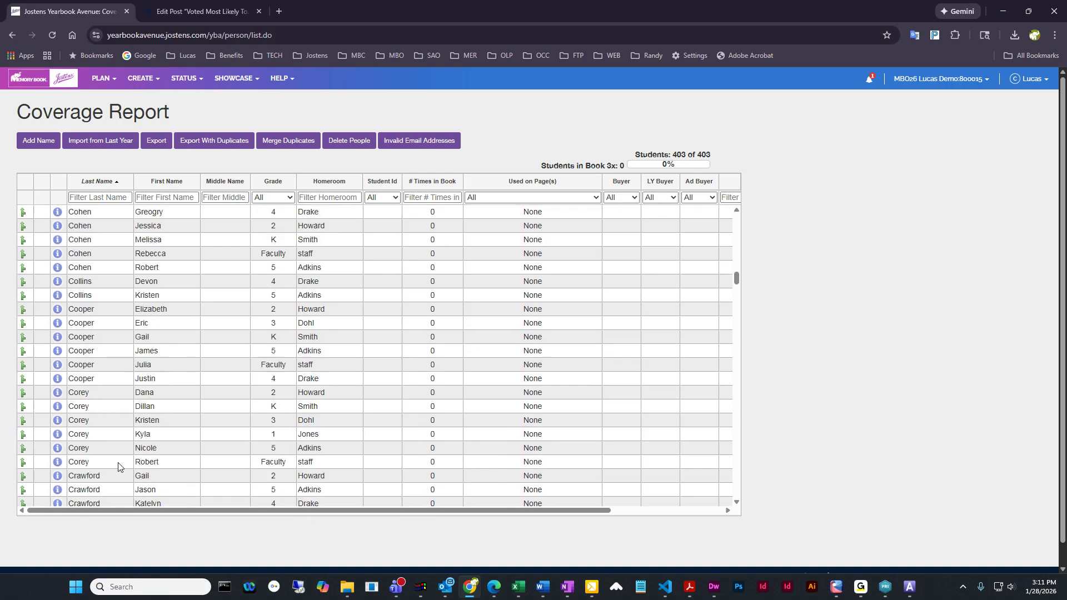
scroll(186, 456, "down", 3)
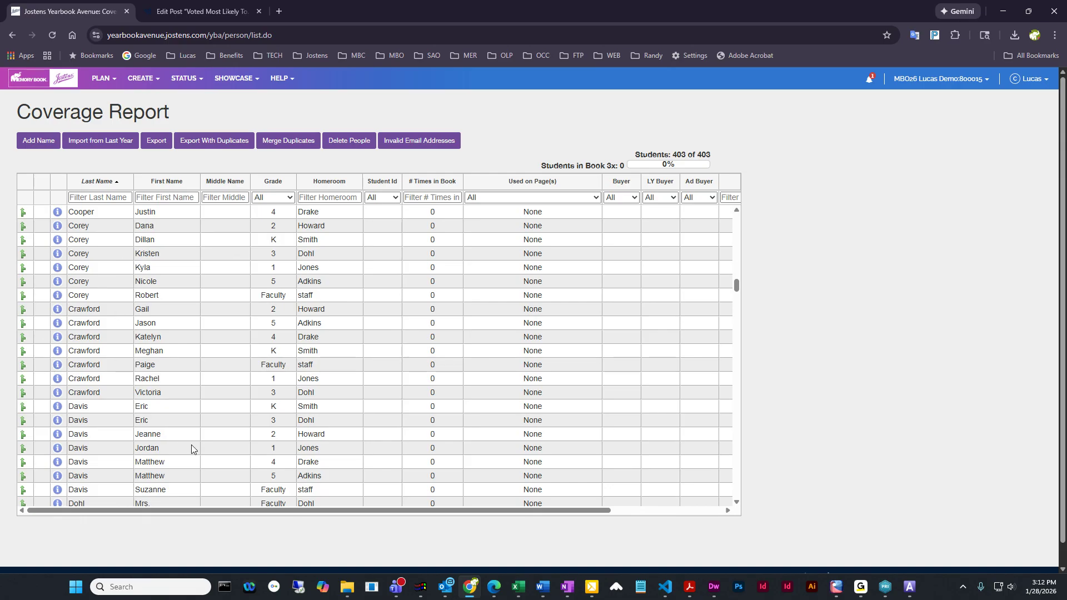
Look through the Coverage Report's student list and view the face details of a grade K student
scroll(178, 442, "down", 4)
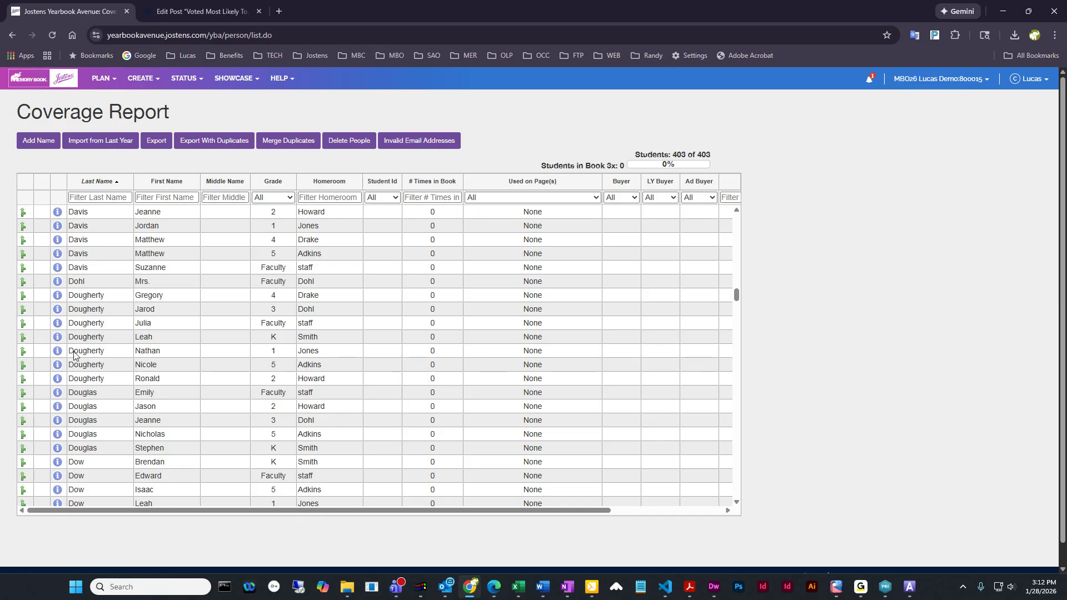
left_click(57, 337)
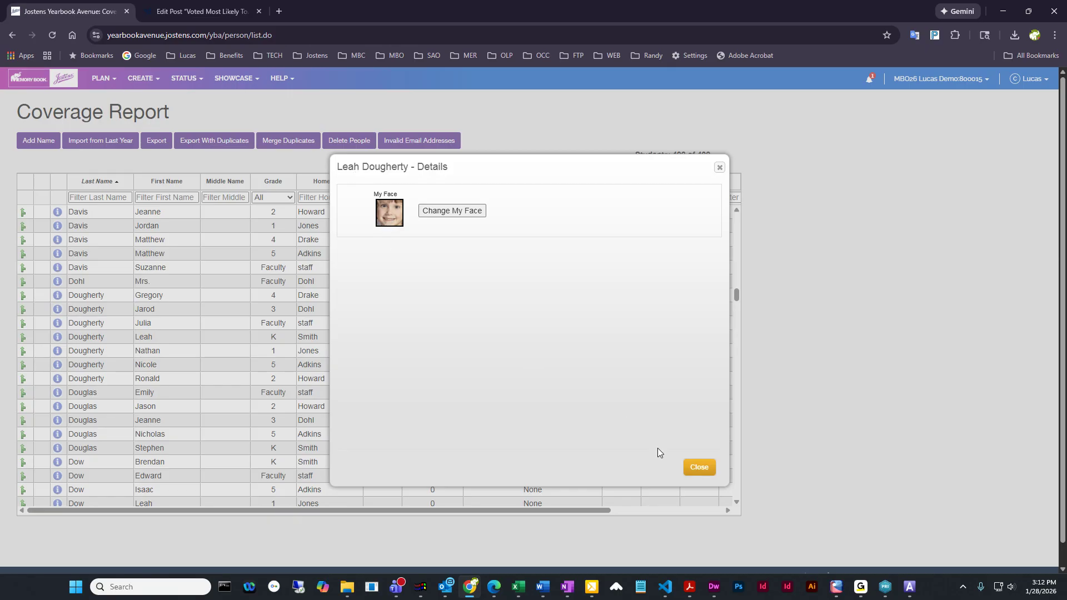
left_click(699, 467)
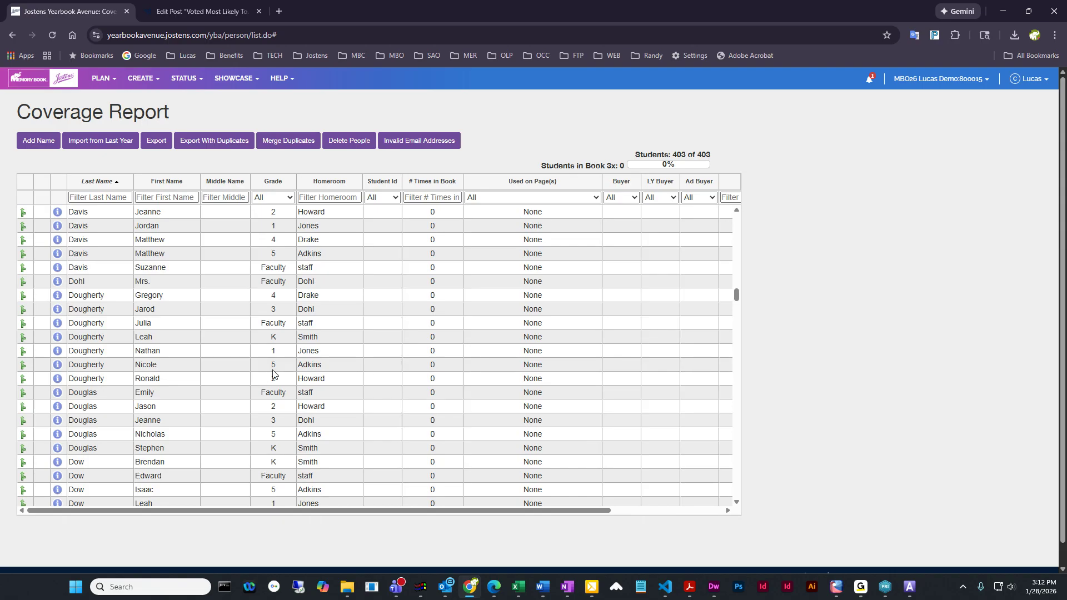
scroll(440, 410, "down", 1)
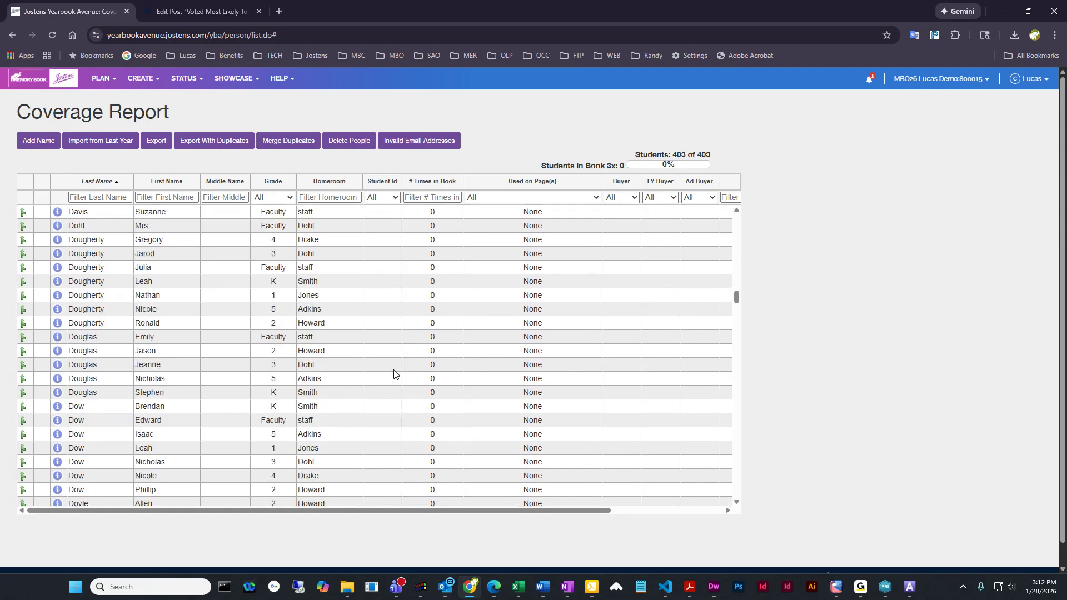
scroll(383, 377, "down", 6)
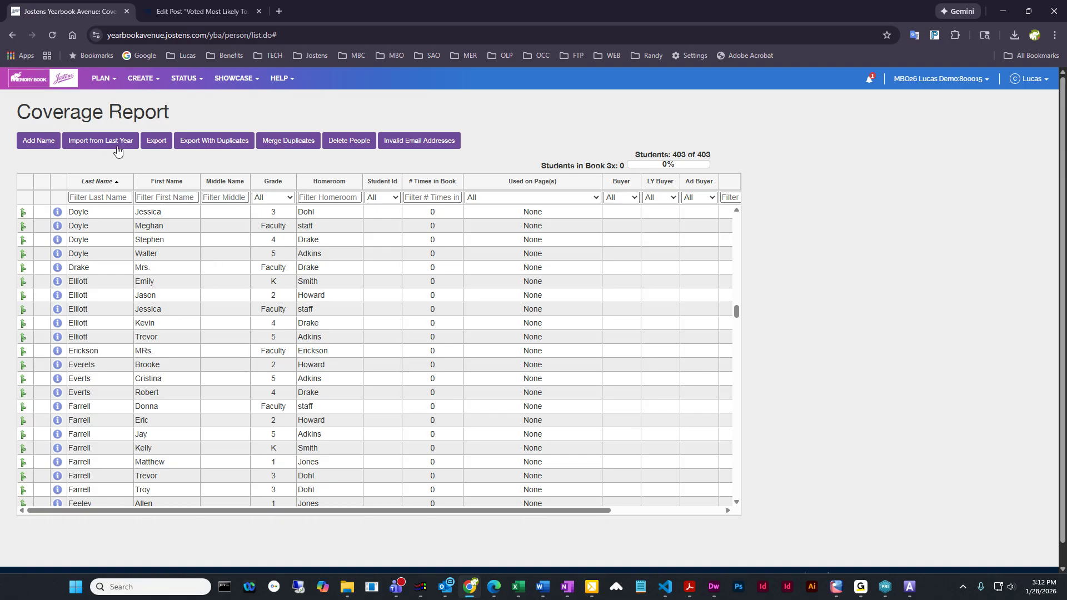
In the Image Library, move the seventh portrait of the first homeroom's 5th Grade folder to the last homeroom's 5th Grade folder
mouse_move(148, 80)
left_click(155, 166)
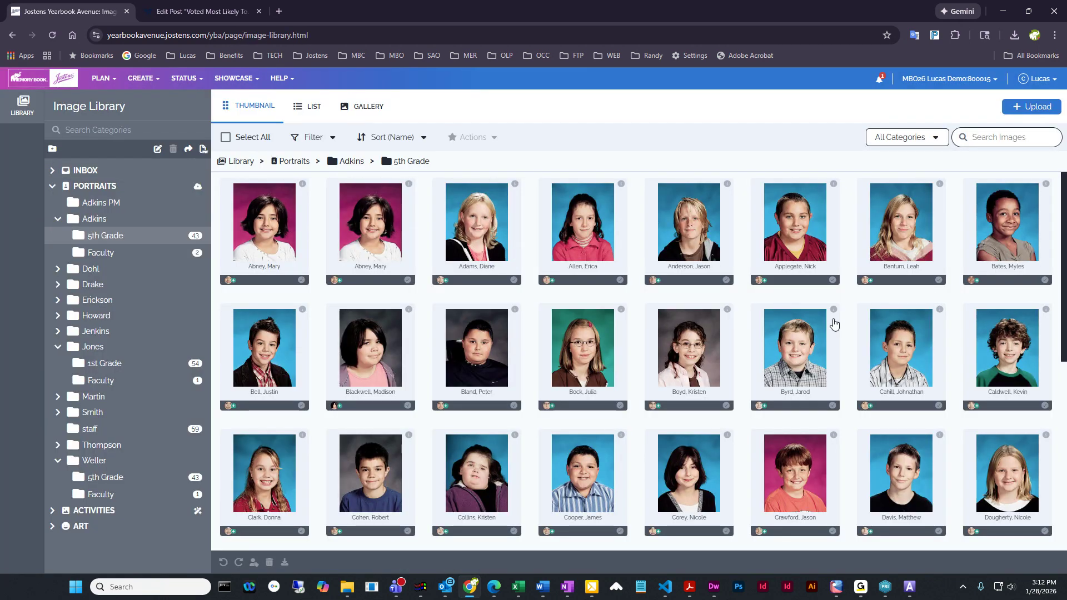
scroll(748, 309, "down", 1)
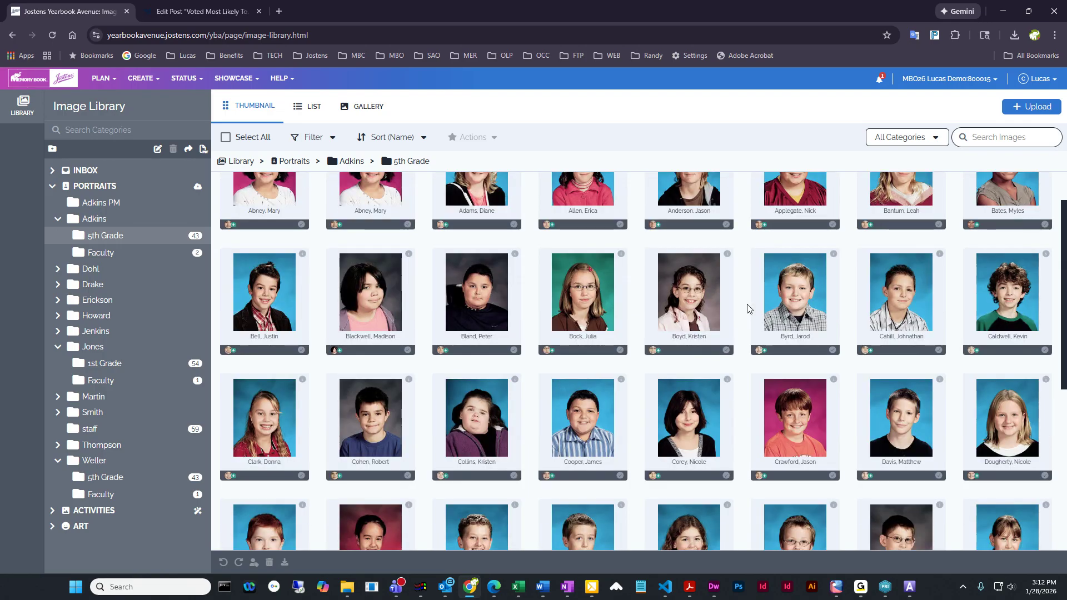
scroll(748, 309, "up", 1)
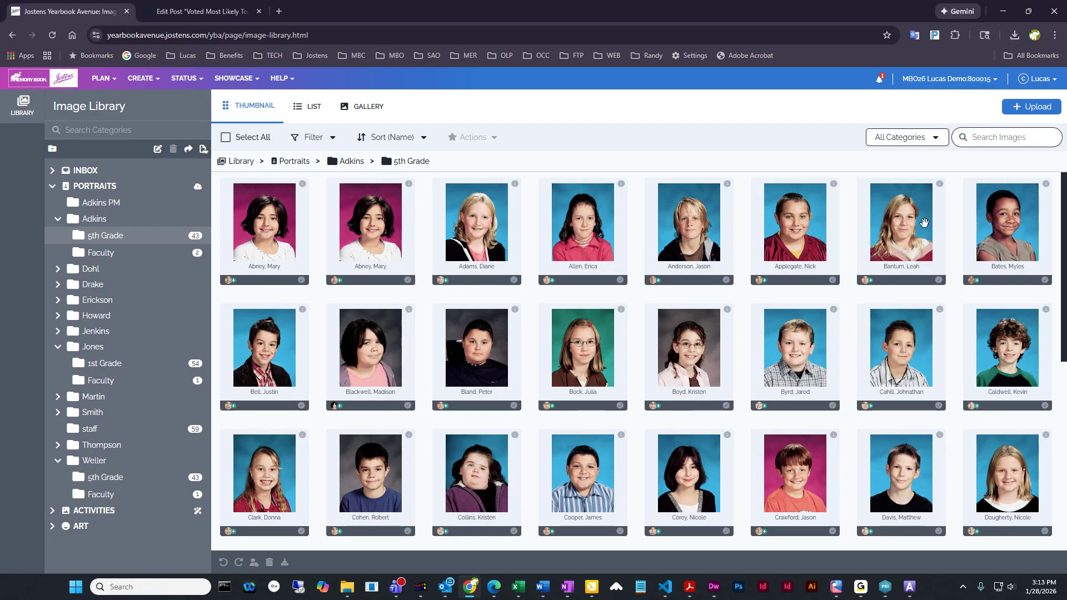
left_click_drag(909, 220, 108, 481)
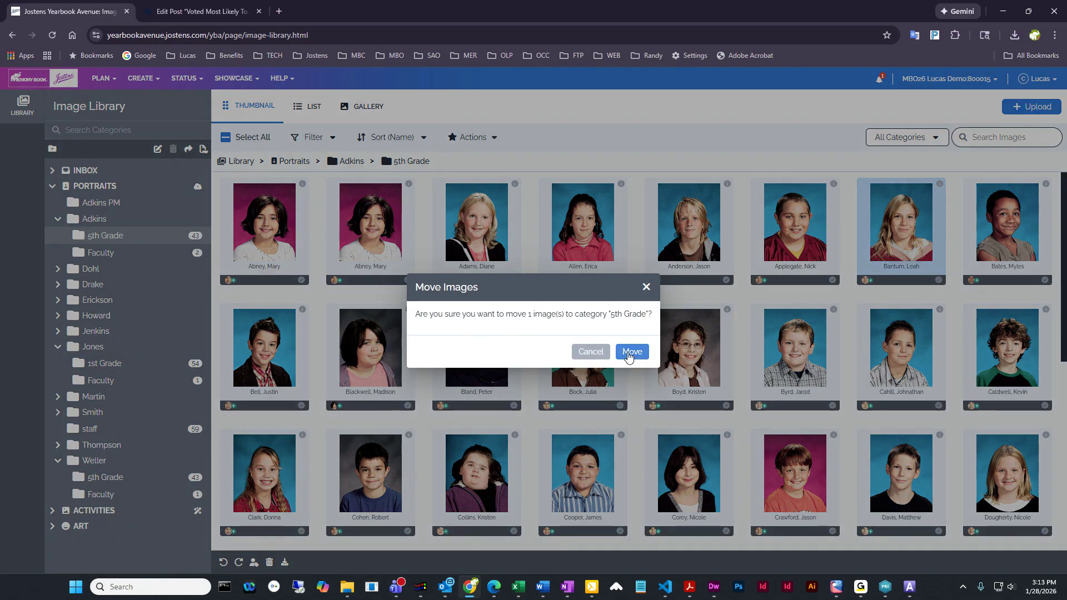
left_click(630, 354)
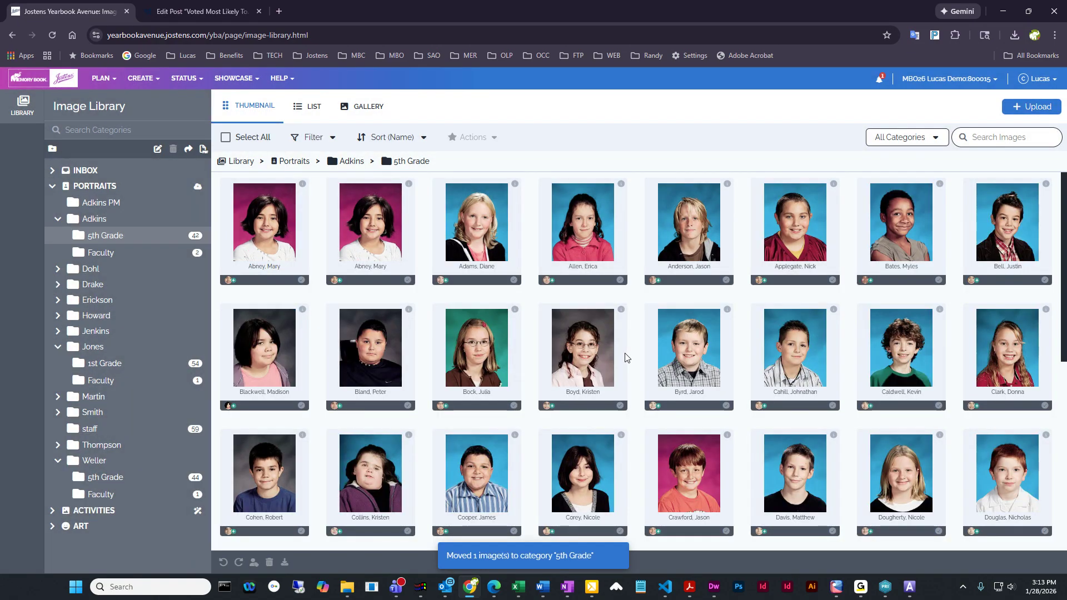
Move the final portrait of the open 5th Grade folder to the last homeroom's 5th Grade folder
scroll(626, 362, "down", 4)
scroll(626, 364, "down", 2)
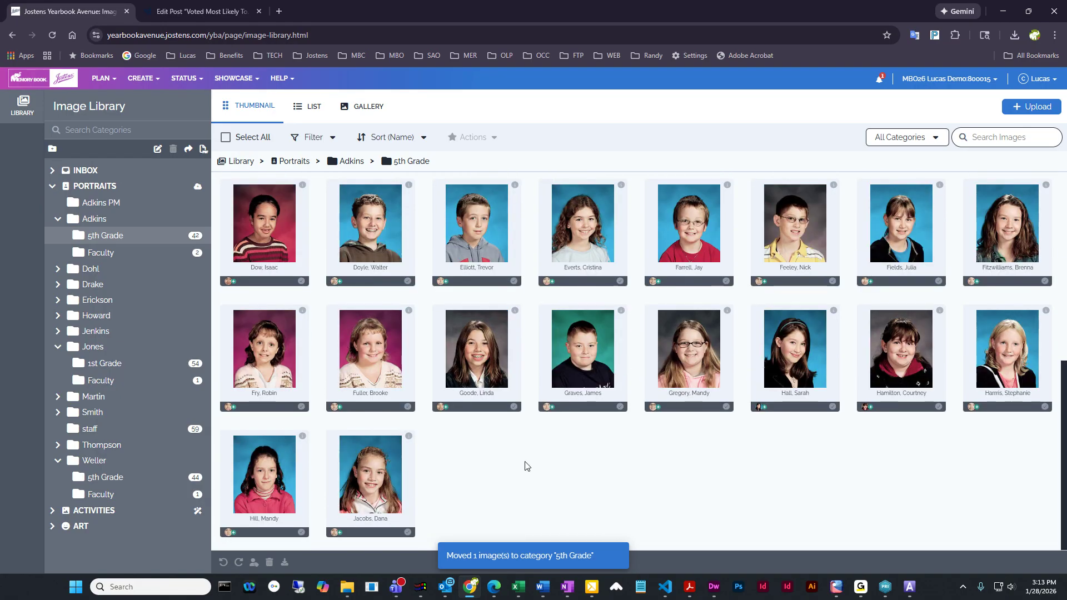
left_click_drag(371, 480, 111, 484)
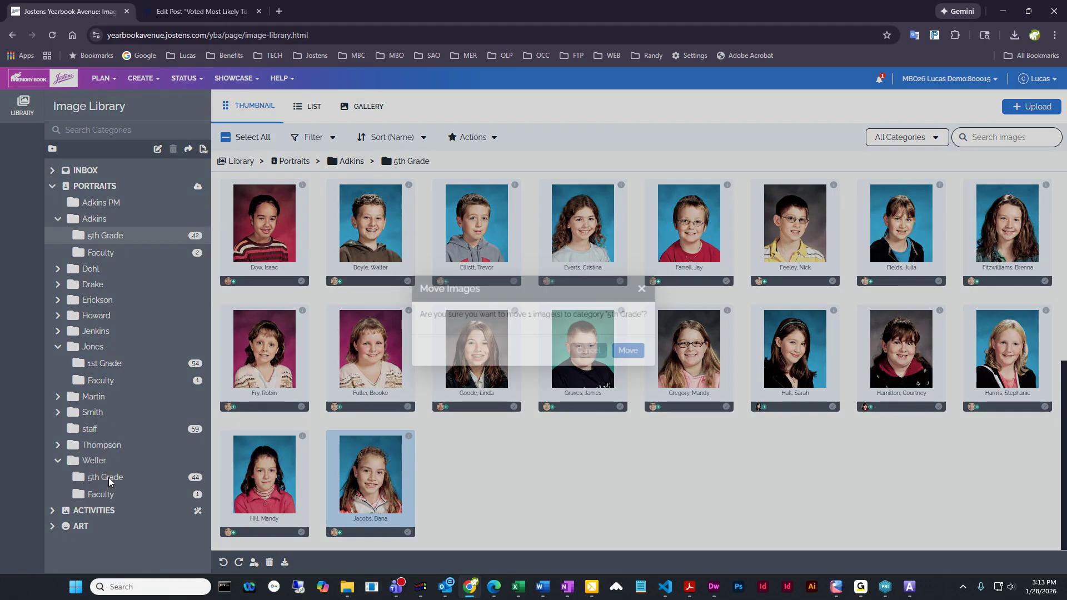
left_click(633, 352)
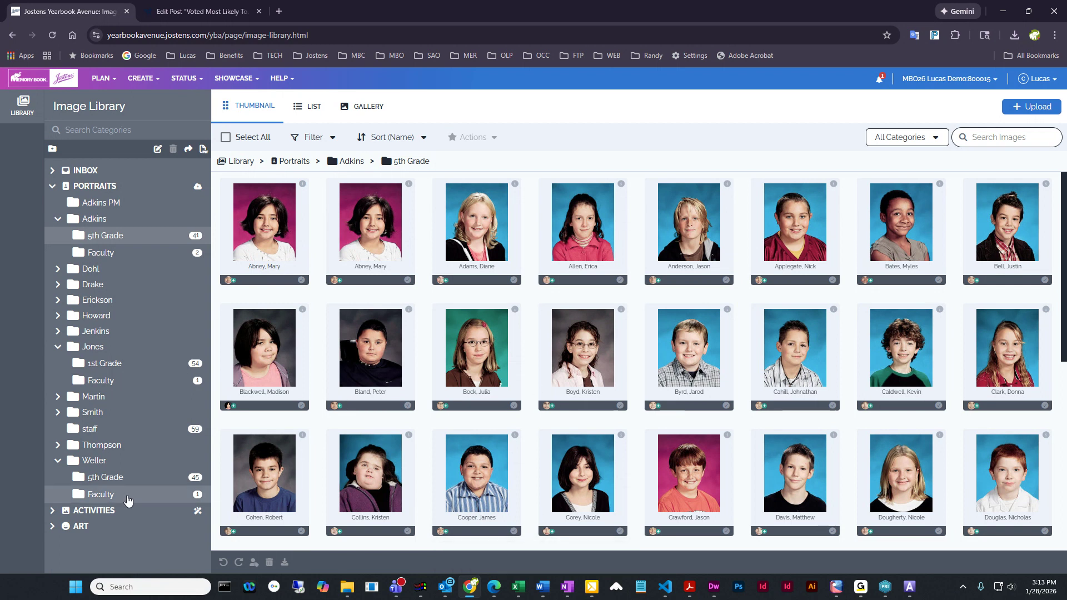
Open the last homeroom's 5th Grade folder and look through its portraits
left_click(98, 479)
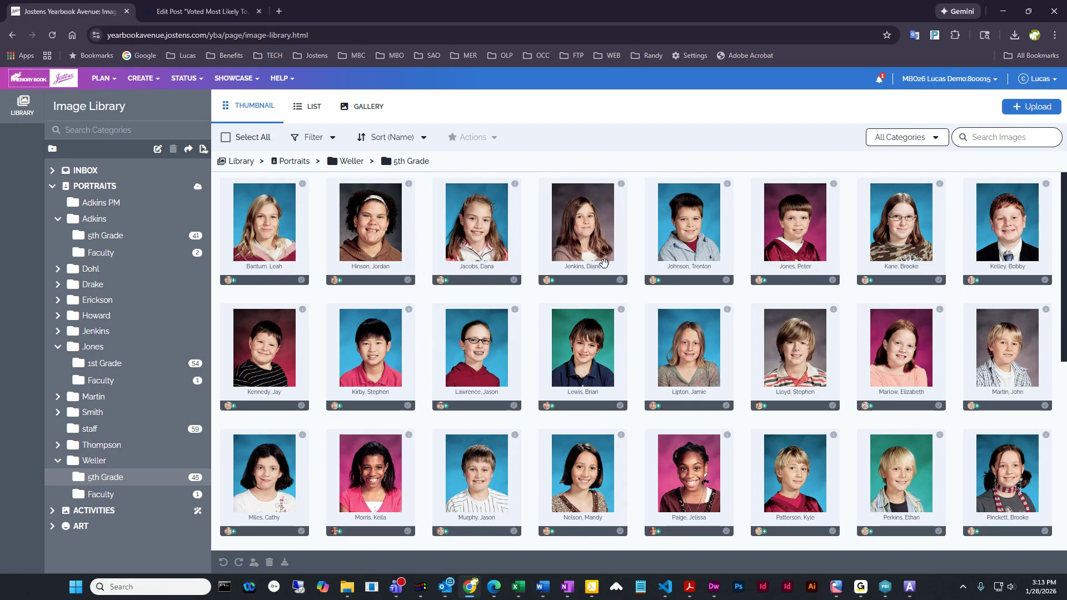
scroll(803, 451, "down", 6)
scroll(804, 445, "up", 6)
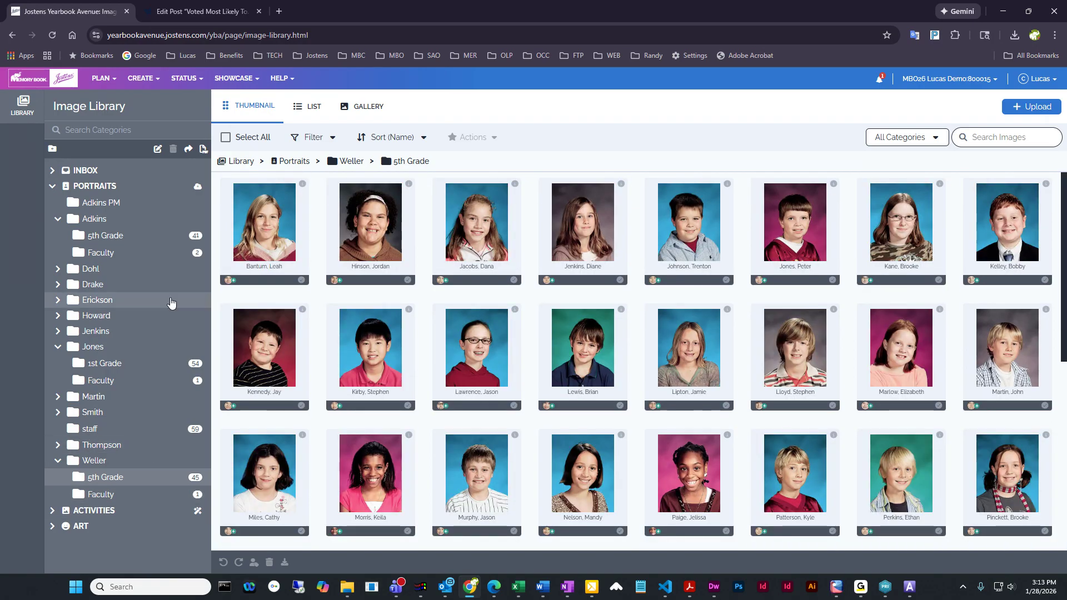
Return to the first homeroom's 5th Grade folder and examine all of its portraits and names
left_click(100, 238)
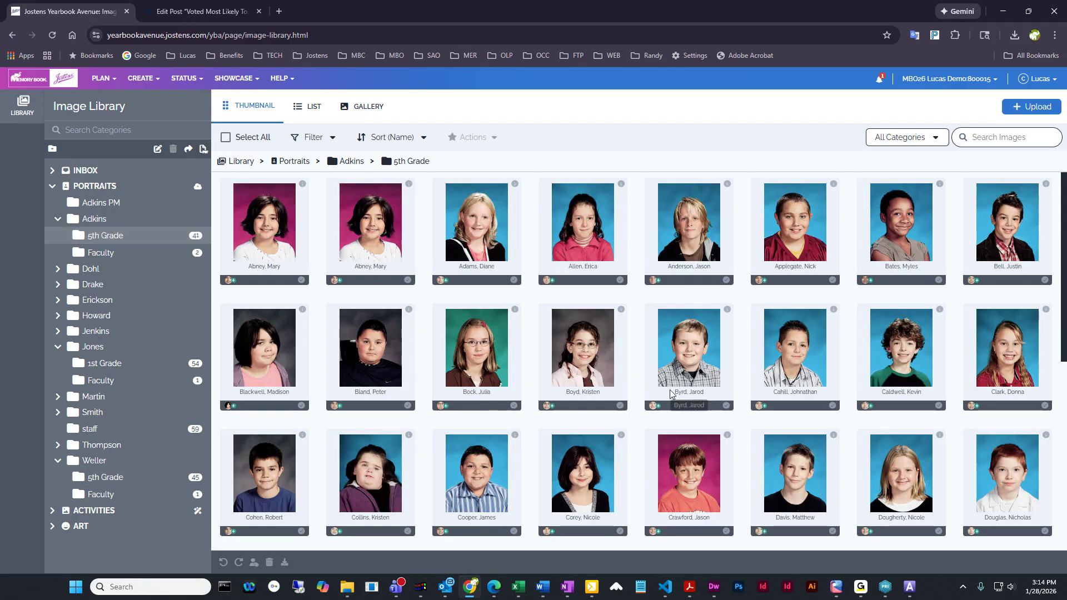
scroll(771, 533, "down", 6)
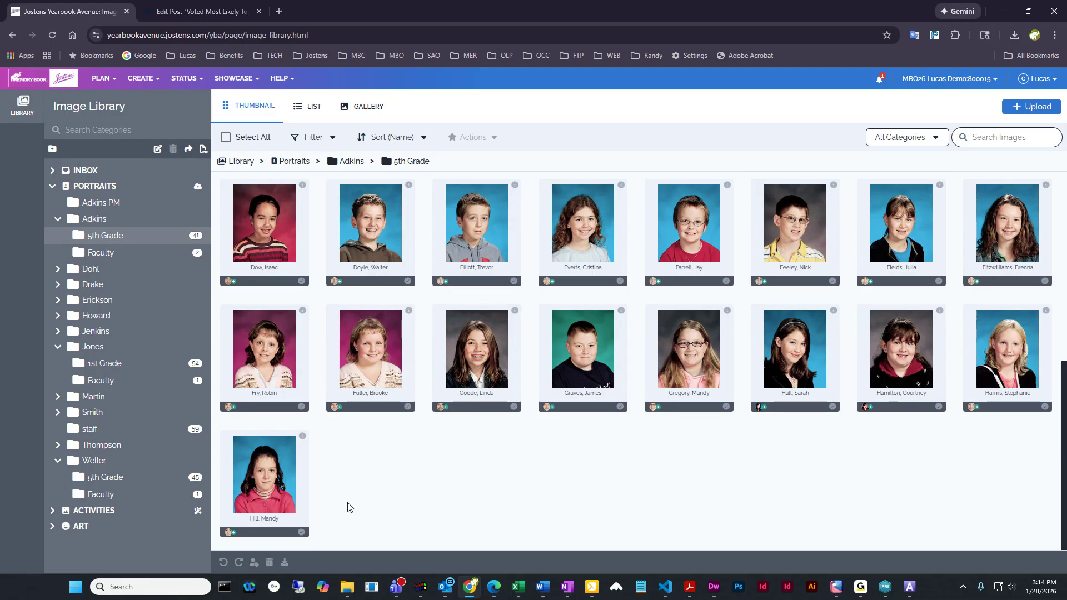
scroll(425, 490, "up", 5)
scroll(427, 492, "up", 1)
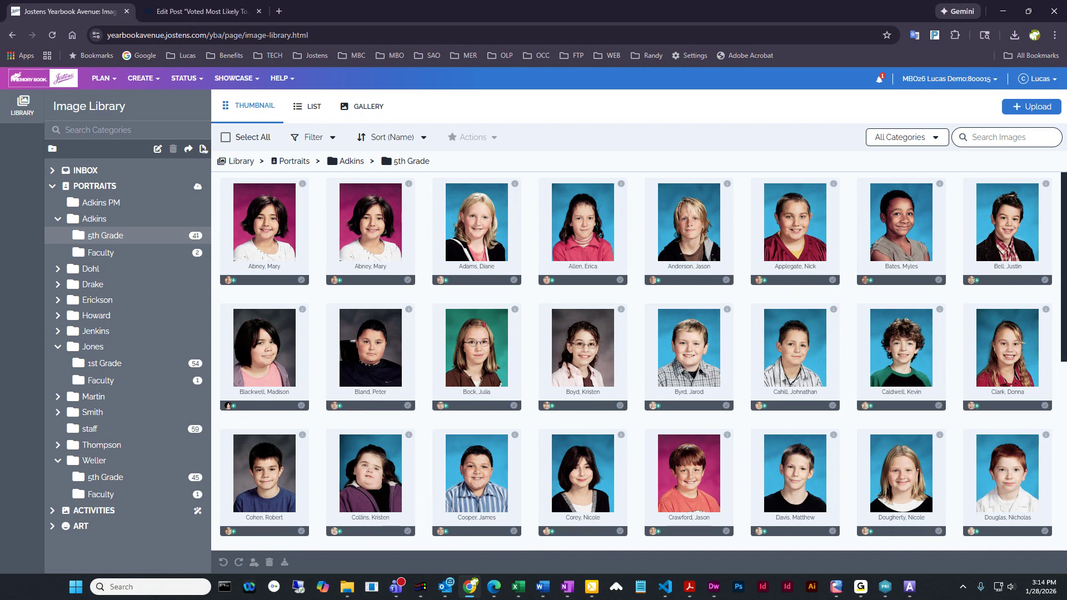
scroll(823, 430, "down", 6)
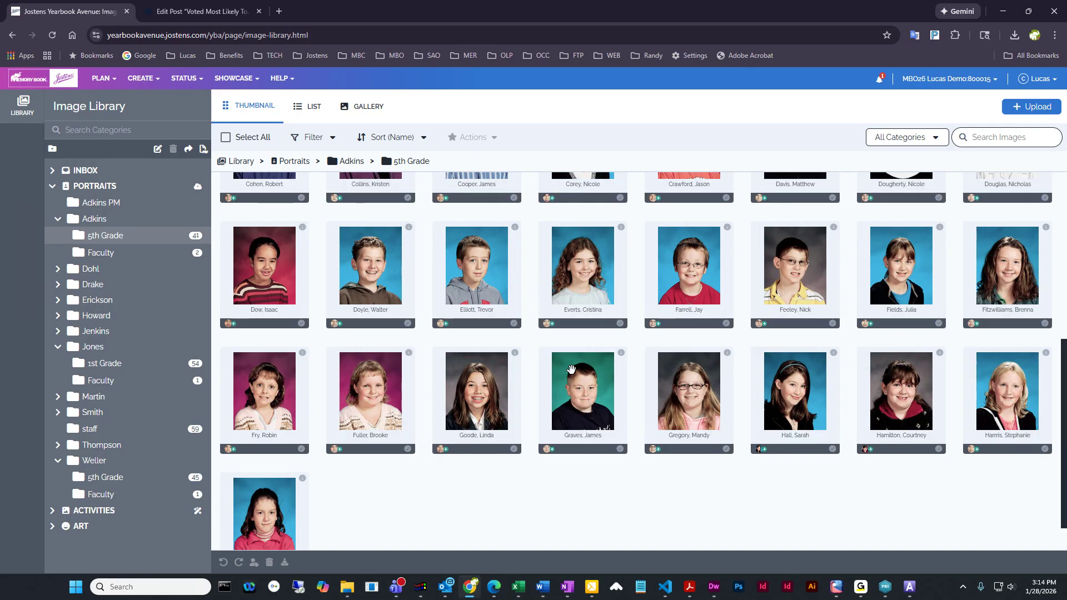
scroll(466, 442, "up", 4)
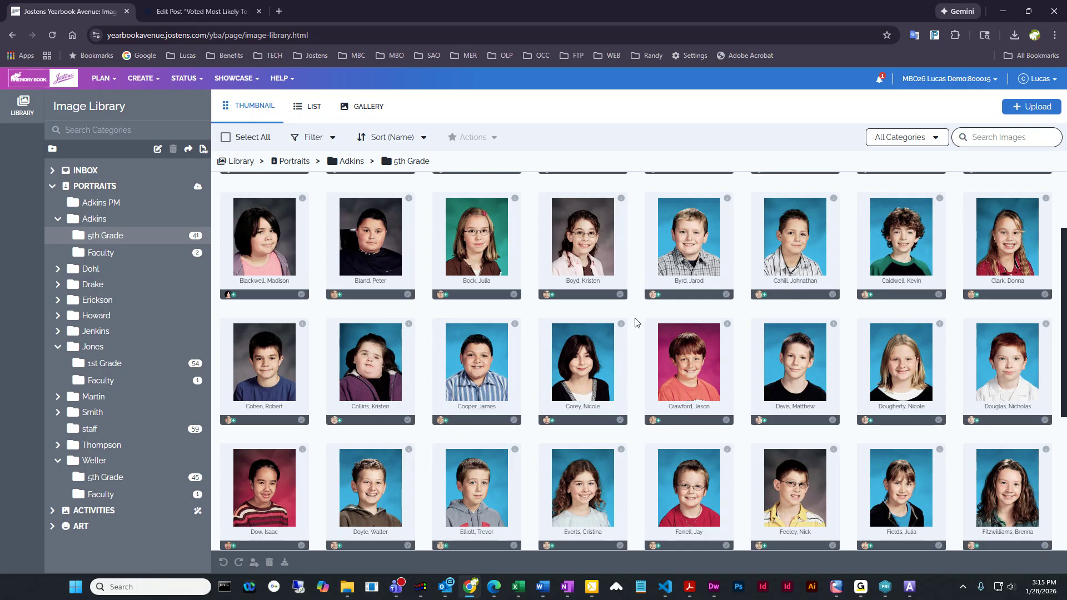
scroll(637, 319, "up", 1)
scroll(637, 319, "up", 1)
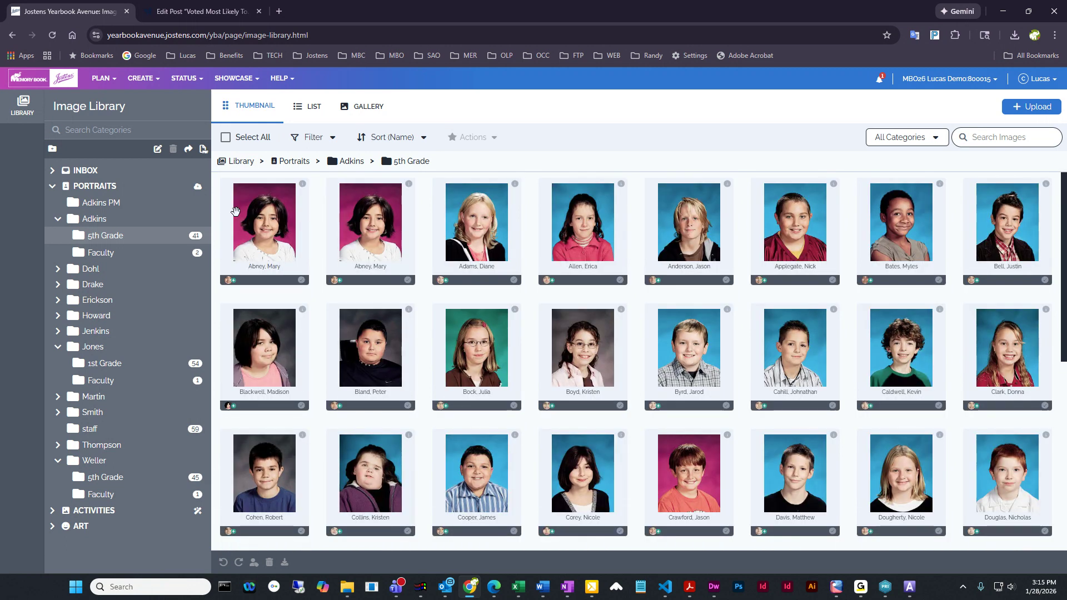
Open the page ladder and open the pages 008–009 class spread for editing
left_click(103, 78)
left_click(118, 101)
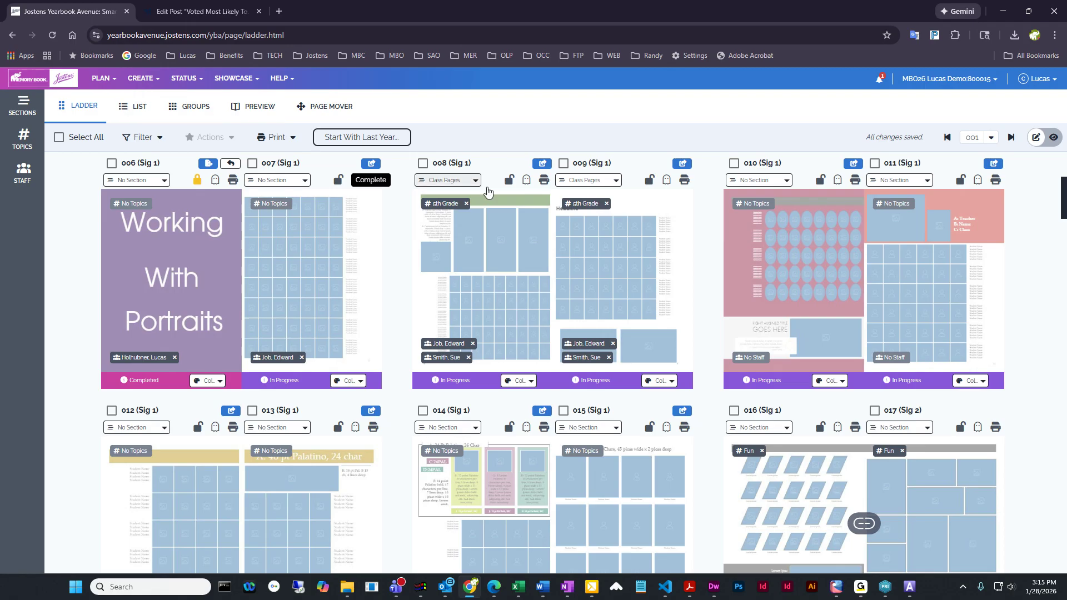
scroll(625, 298, "down", 3)
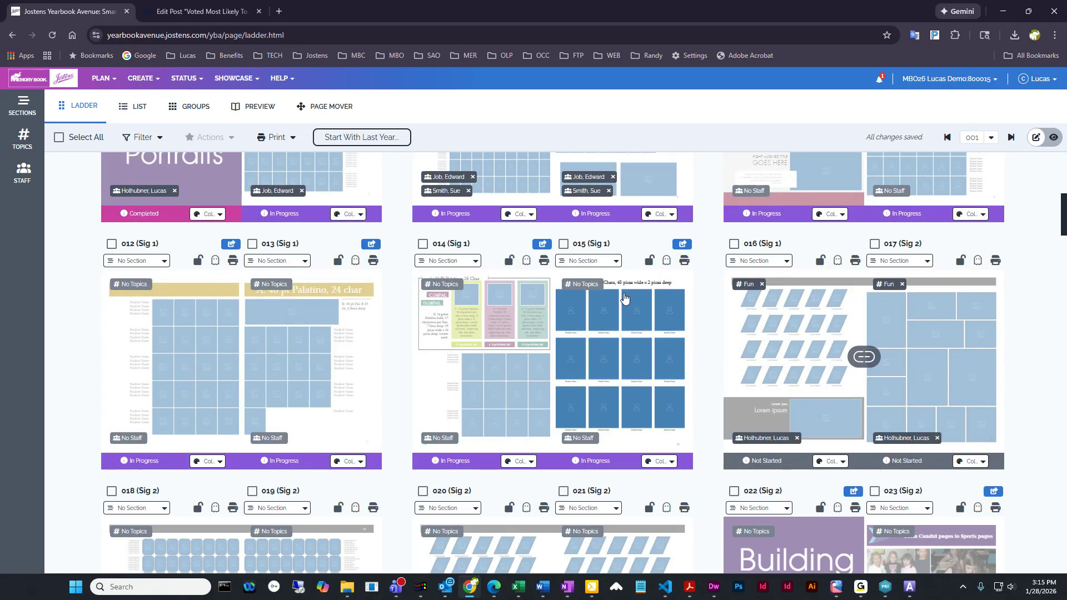
scroll(624, 298, "up", 5)
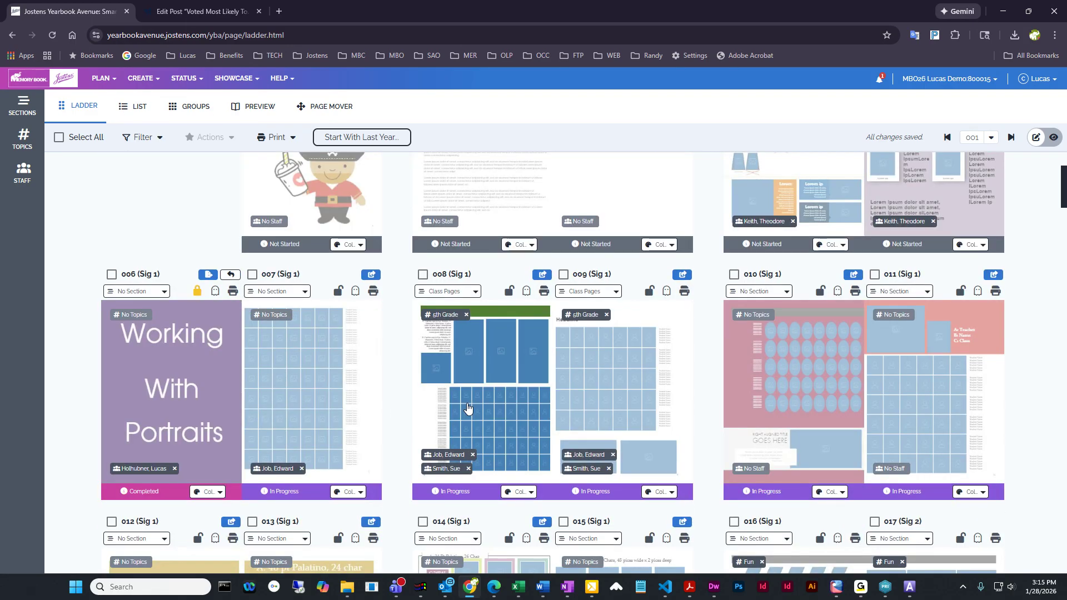
left_click(467, 408)
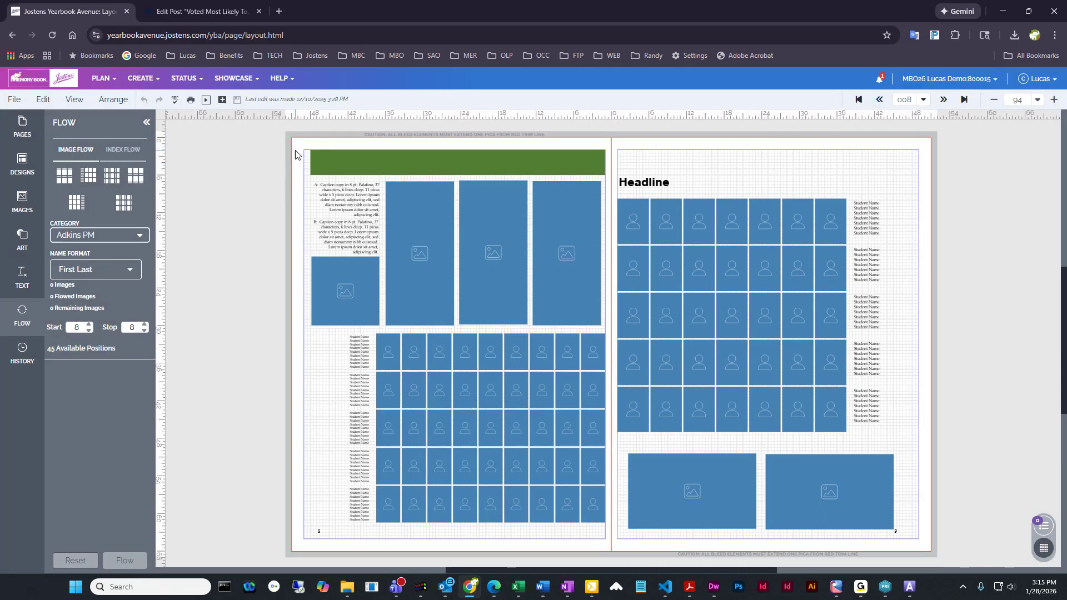
Delete all existing content from the pages 8–9 spread and save the layout
left_click_drag(295, 155, 928, 547)
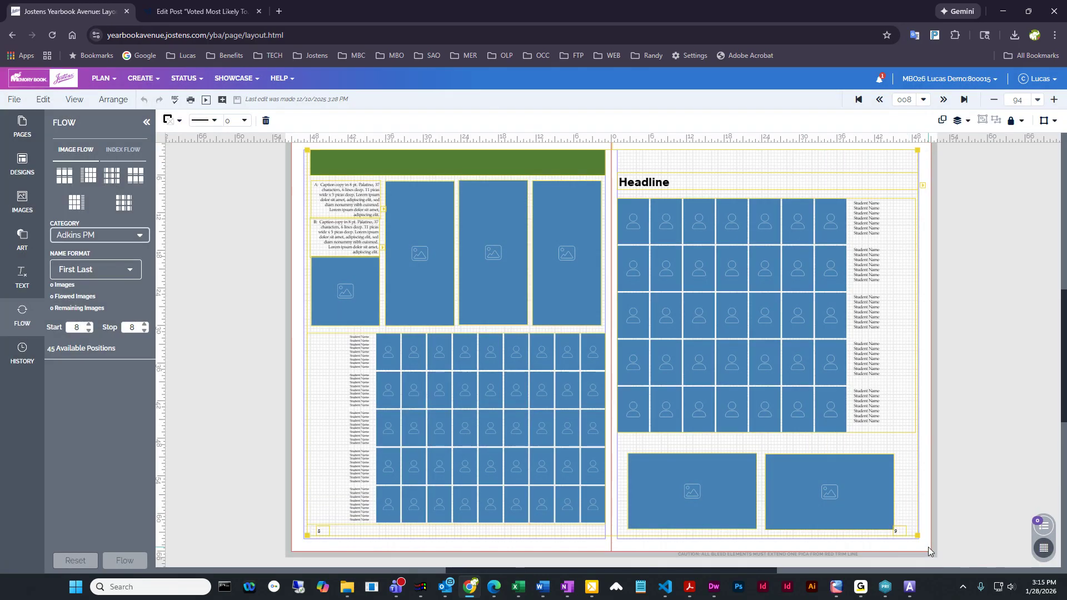
key("Delete")
left_click(236, 100)
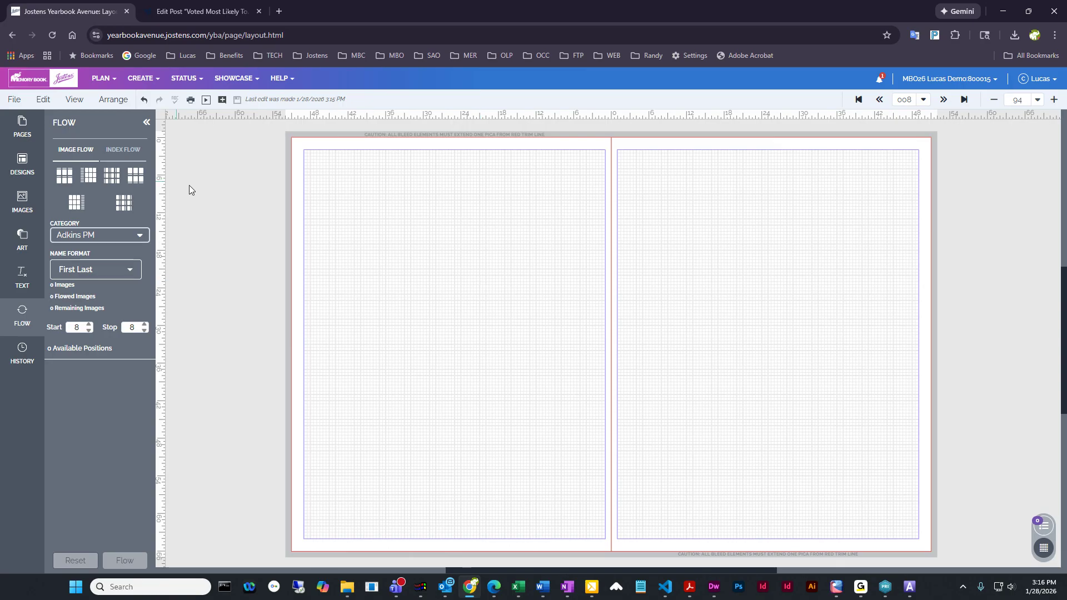
Apply portrait template 7018 from the 4 x 6 pica photos designs to page 8, retaining existing content
left_click(26, 166)
left_click(98, 172)
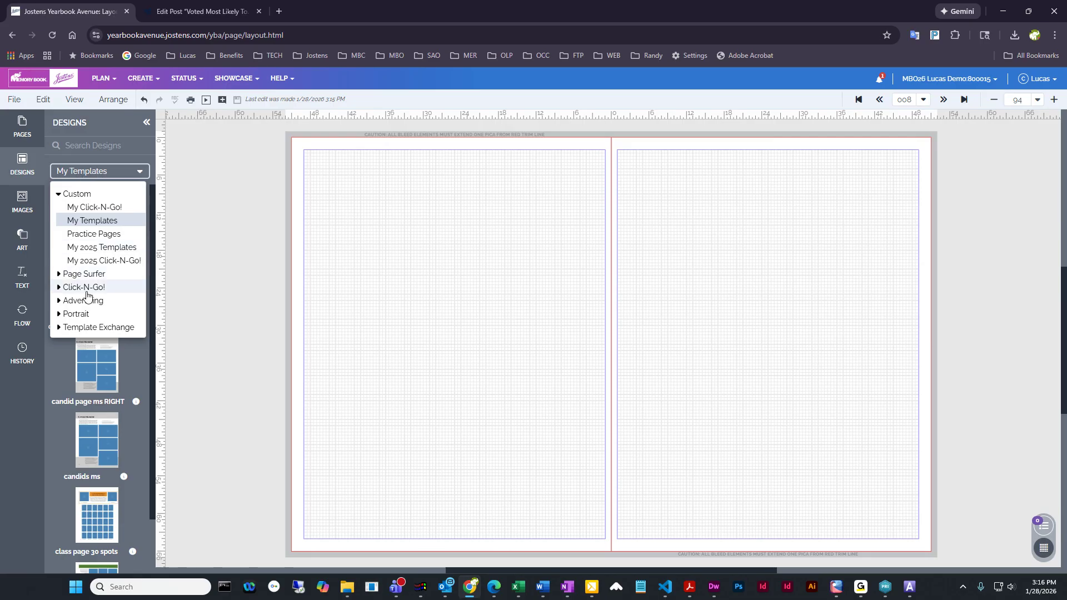
left_click(58, 315)
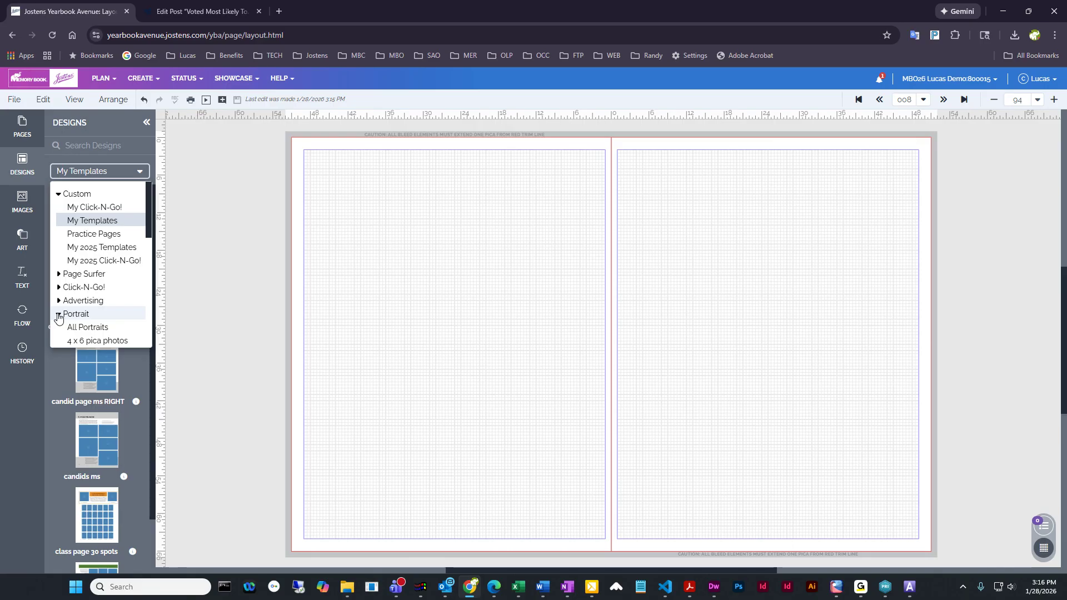
scroll(58, 318, "down", 2)
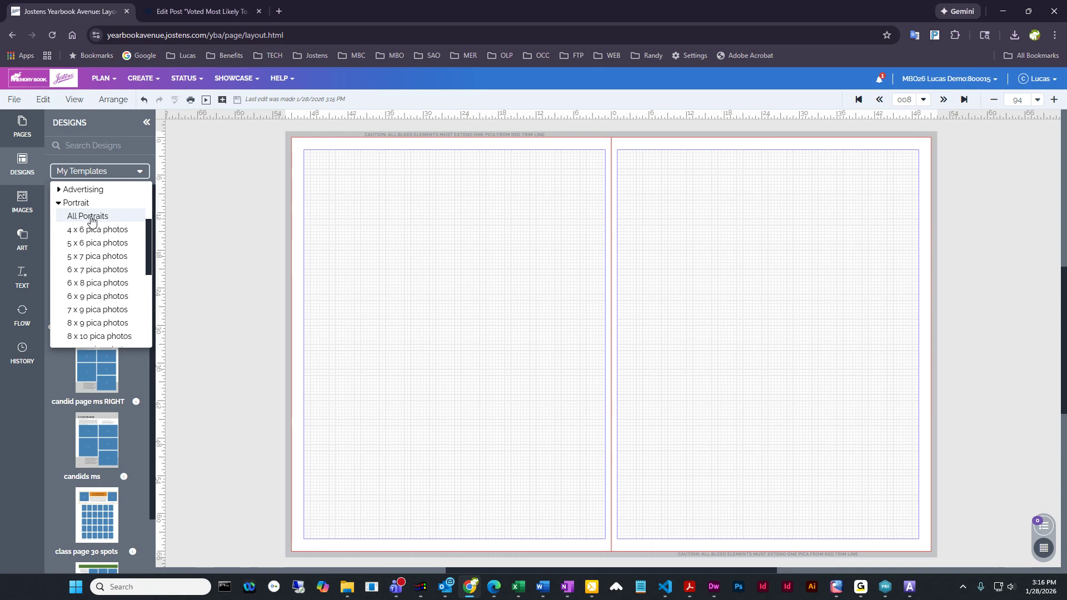
left_click(77, 231)
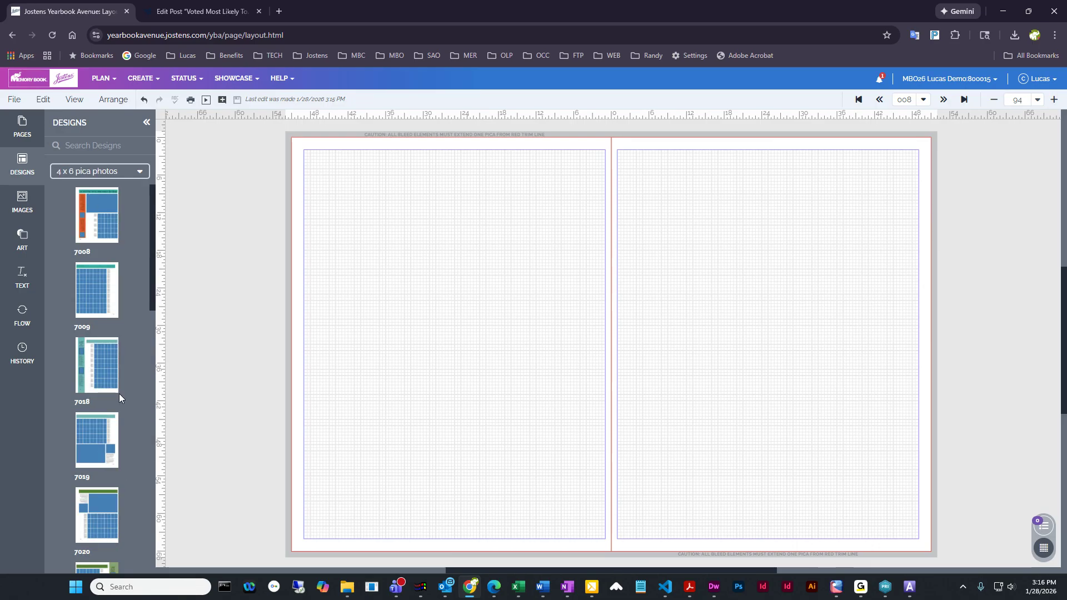
mouse_move(97, 364)
left_click_drag(93, 371, 445, 295)
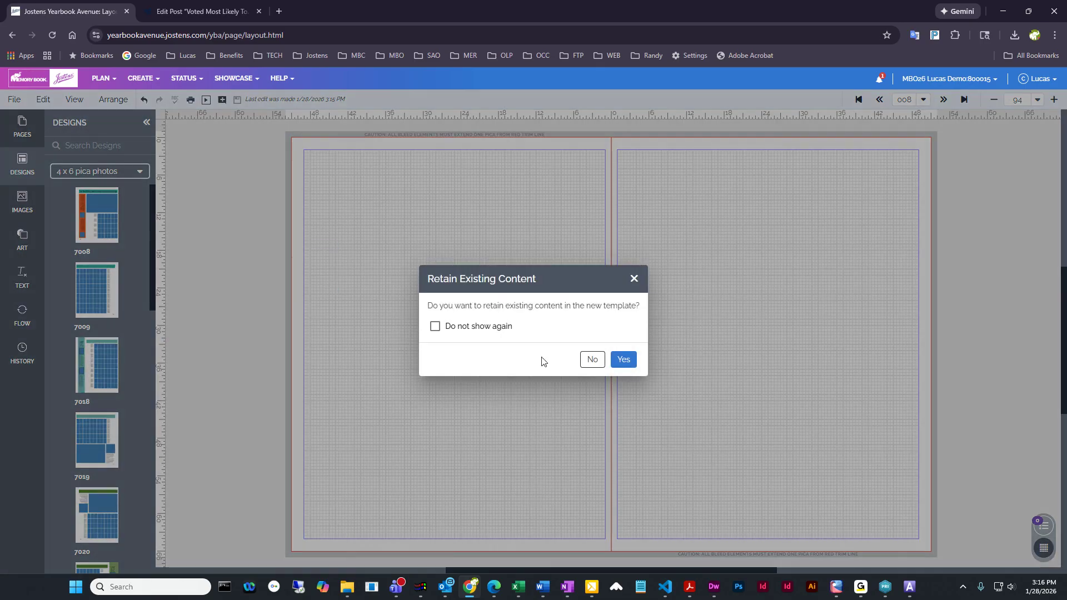
left_click(623, 361)
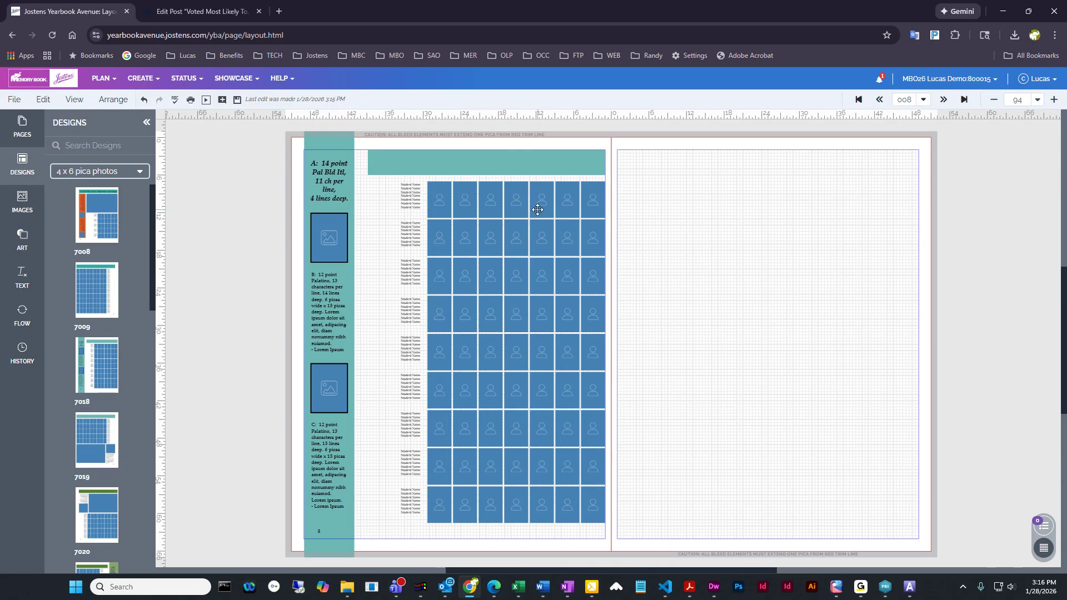
Apply portrait template 7012 from the 8 x 9 pica photos designs to page 8, retaining existing content
left_click(108, 174)
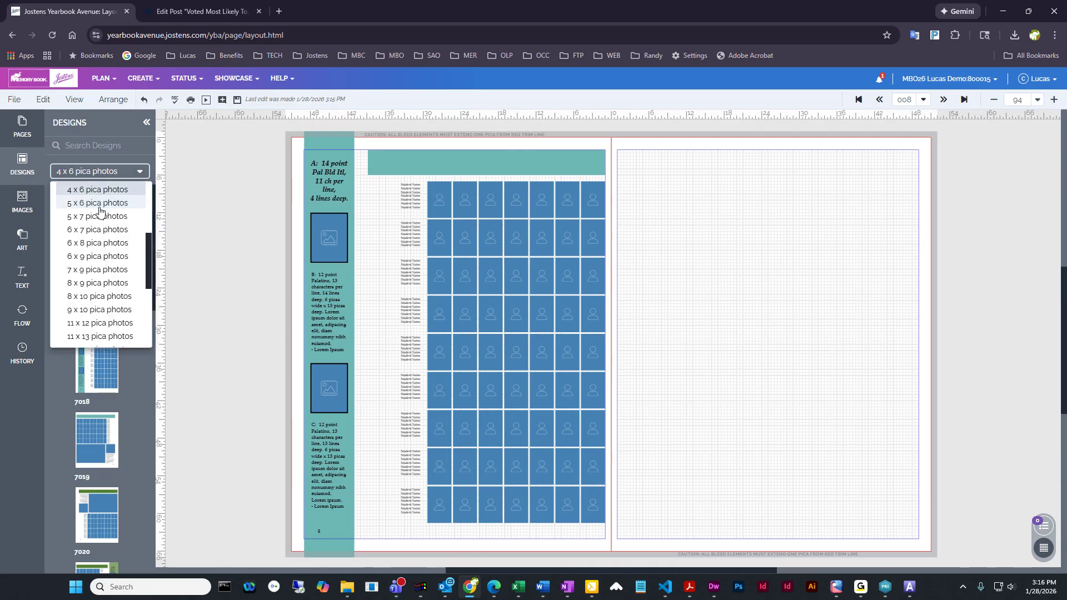
left_click(78, 283)
left_click_drag(106, 201, 583, 239)
left_click(627, 362)
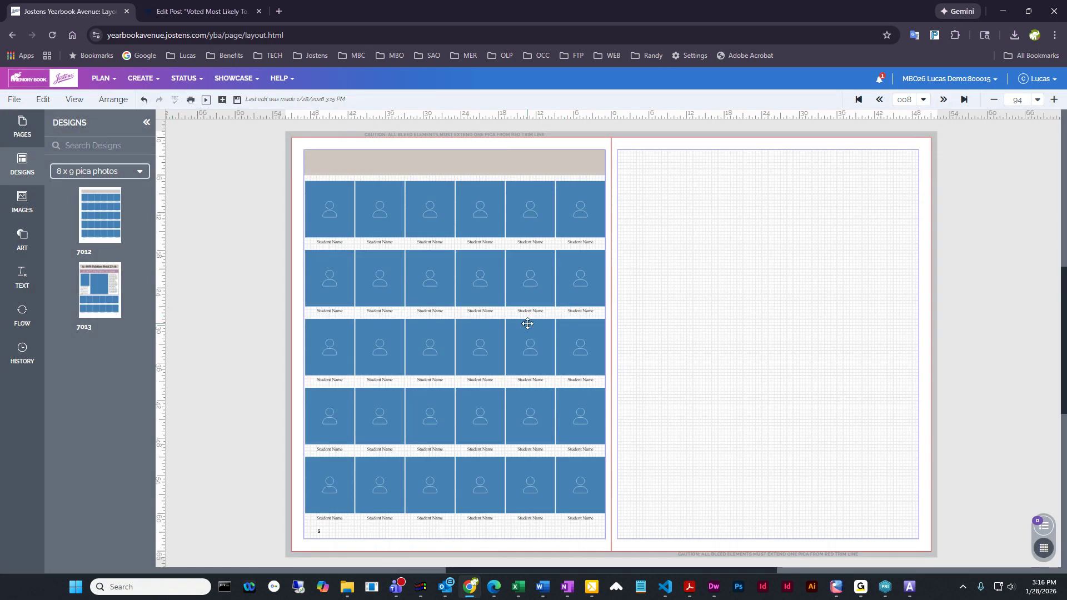
Browse the portrait design categories and examine the templates for 31-40 photos
left_click(89, 172)
scroll(97, 211, "up", 3)
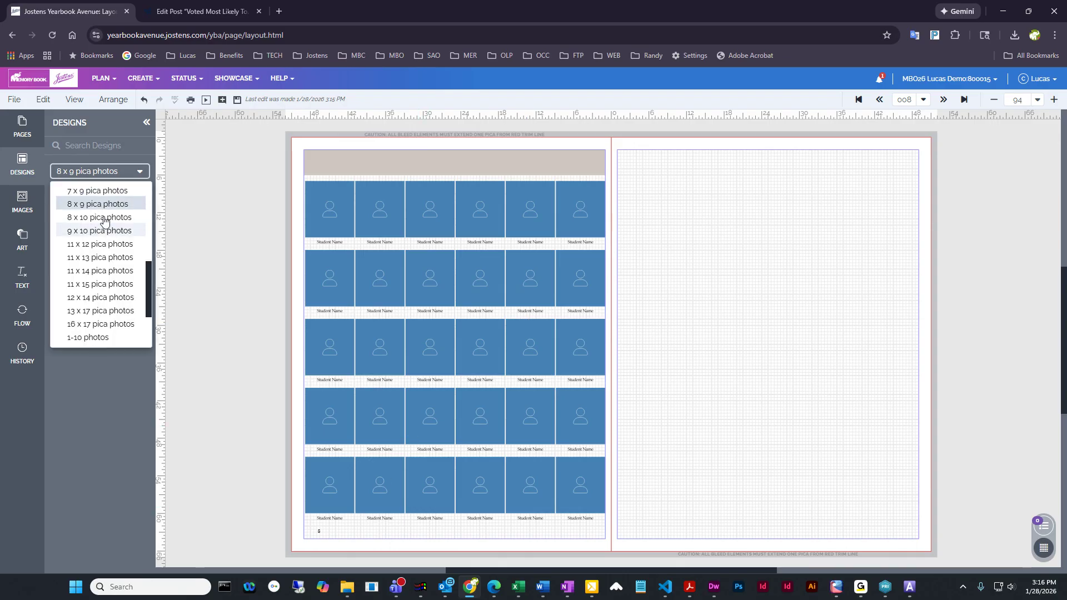
scroll(102, 222, "down", 2)
scroll(101, 224, "down", 2)
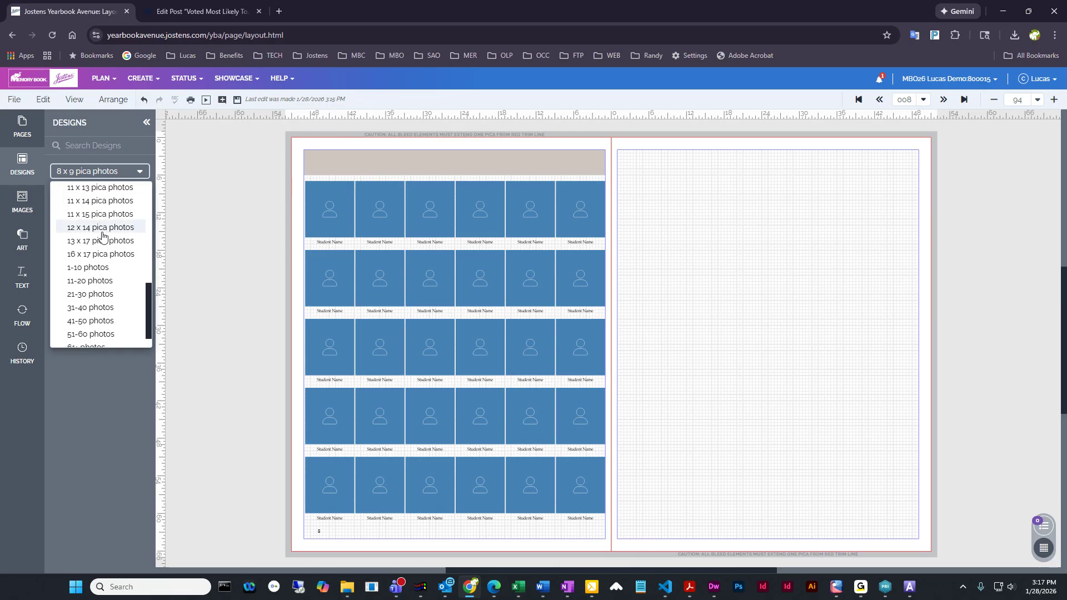
scroll(120, 222, "down", 3)
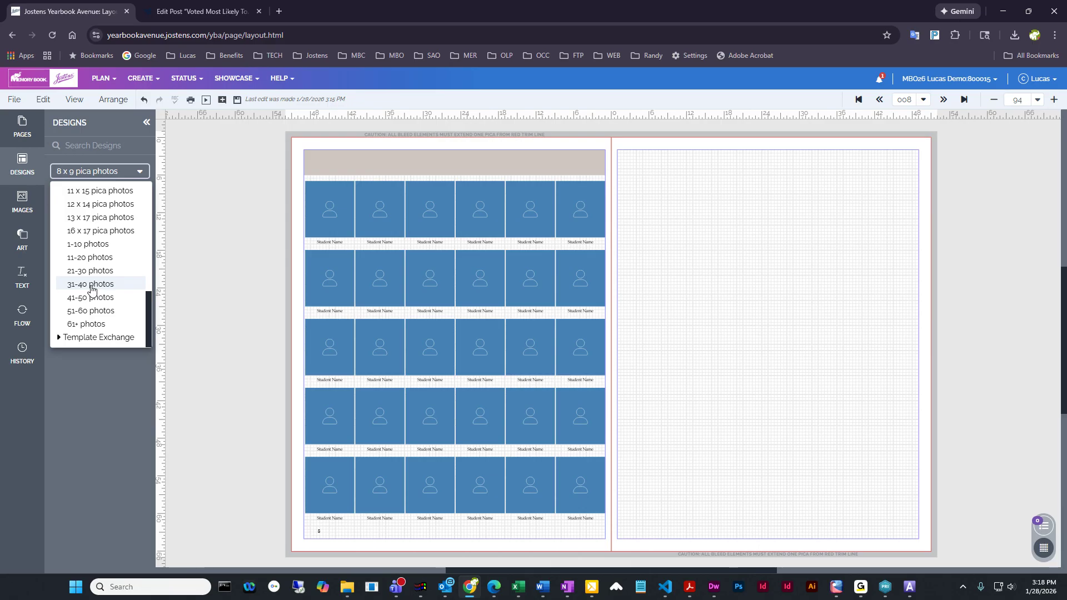
left_click(90, 286)
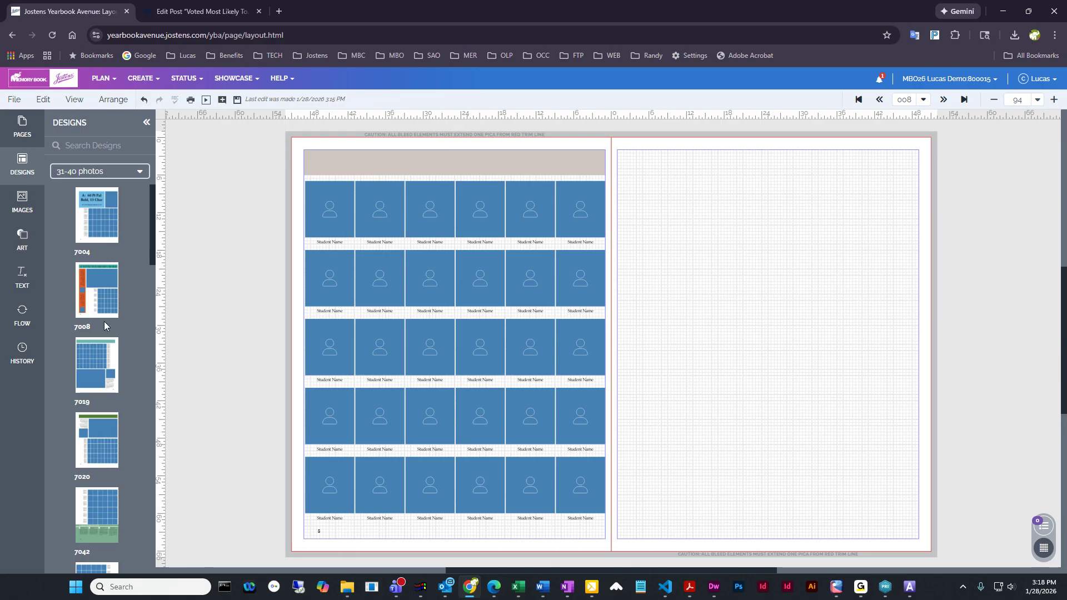
scroll(135, 265, "down", 6)
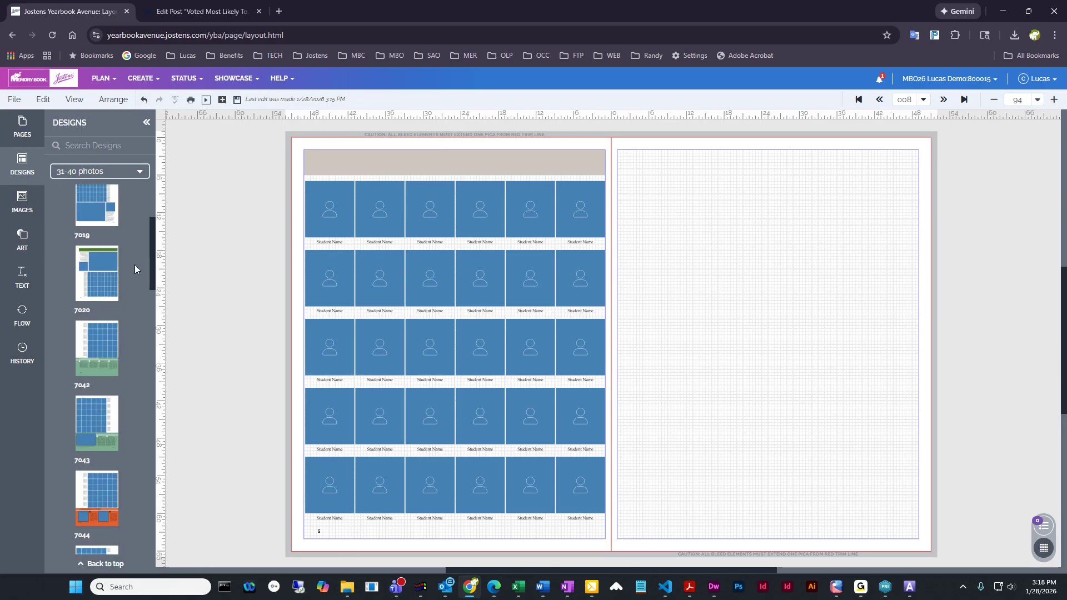
scroll(114, 336, "down", 2)
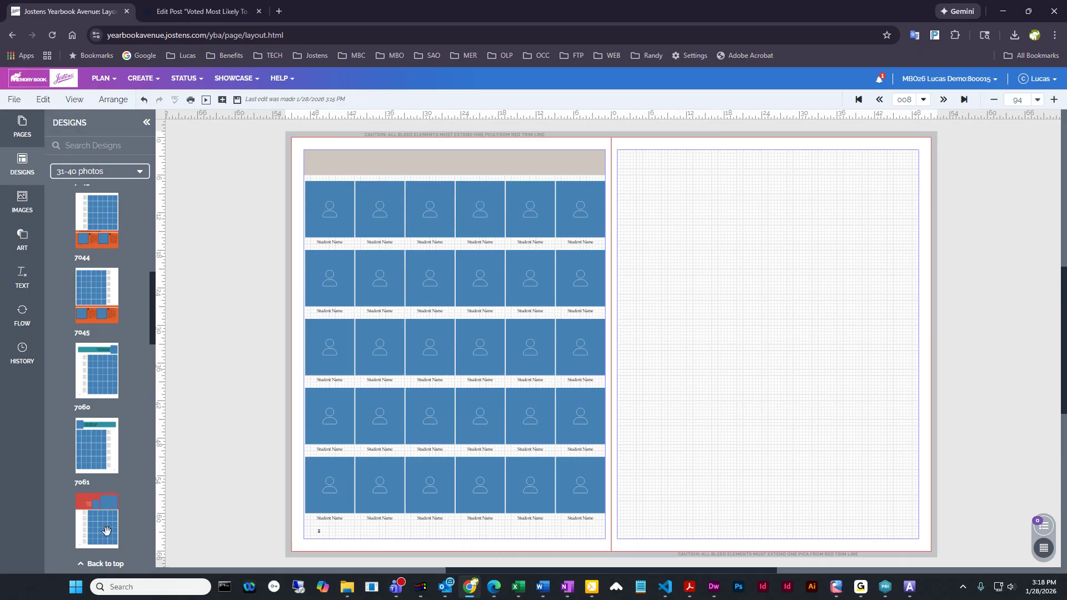
Apply portrait template 7112 from the 41-50 photos designs to page 8 and save the layout
left_click(115, 172)
left_click(95, 311)
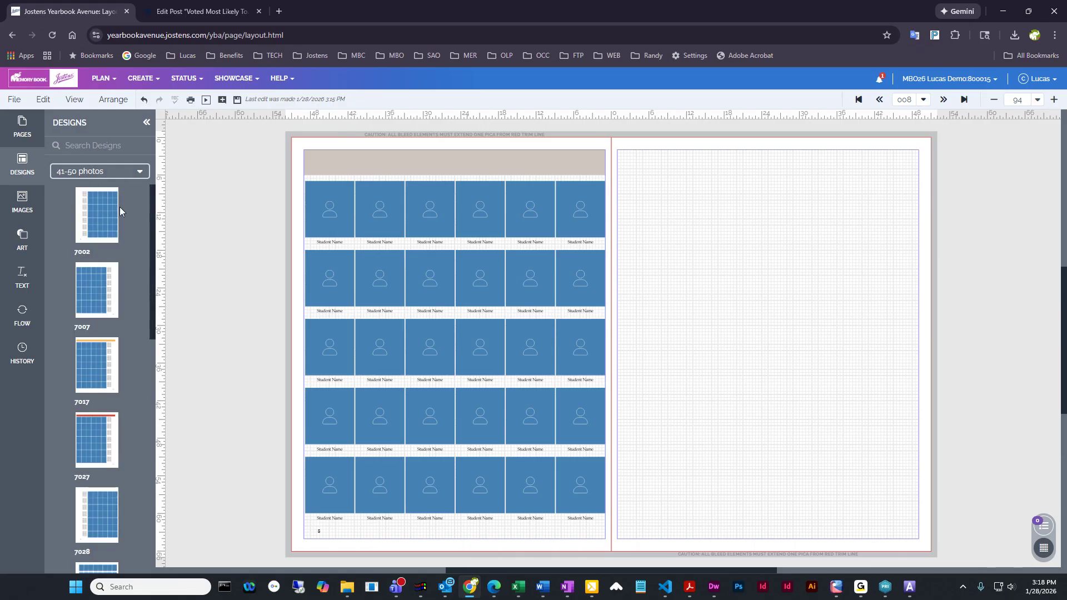
scroll(116, 367, "down", 5)
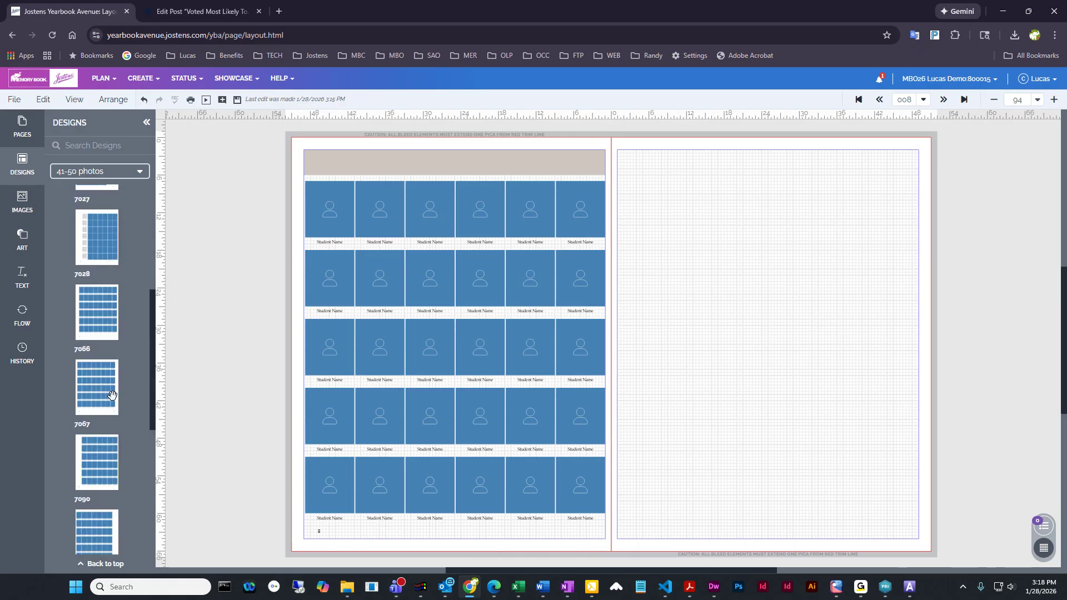
scroll(112, 395, "down", 5)
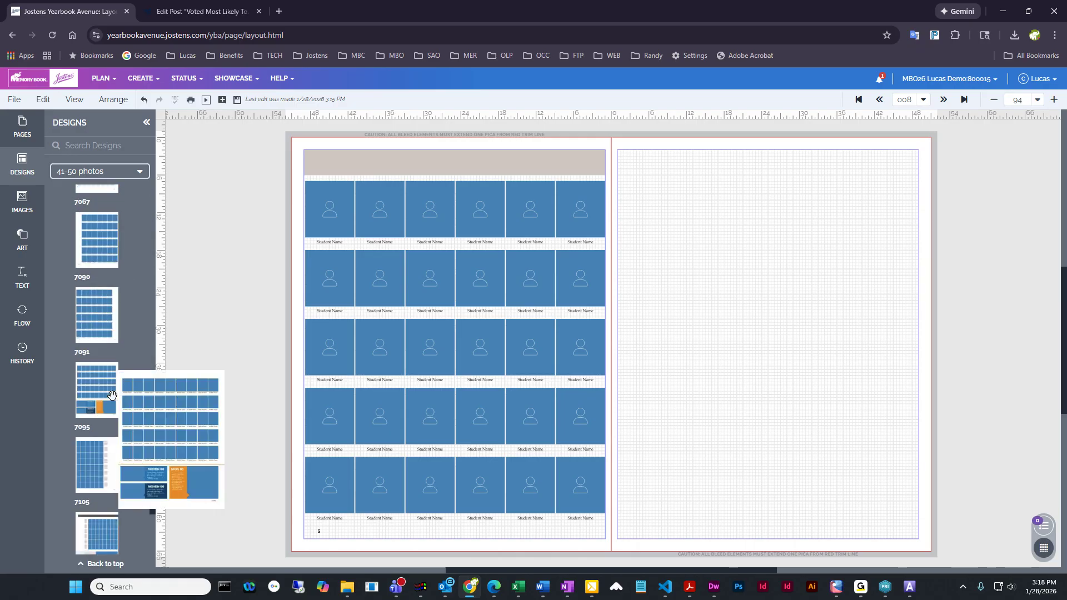
left_click_drag(111, 396, 455, 279)
left_click(623, 359)
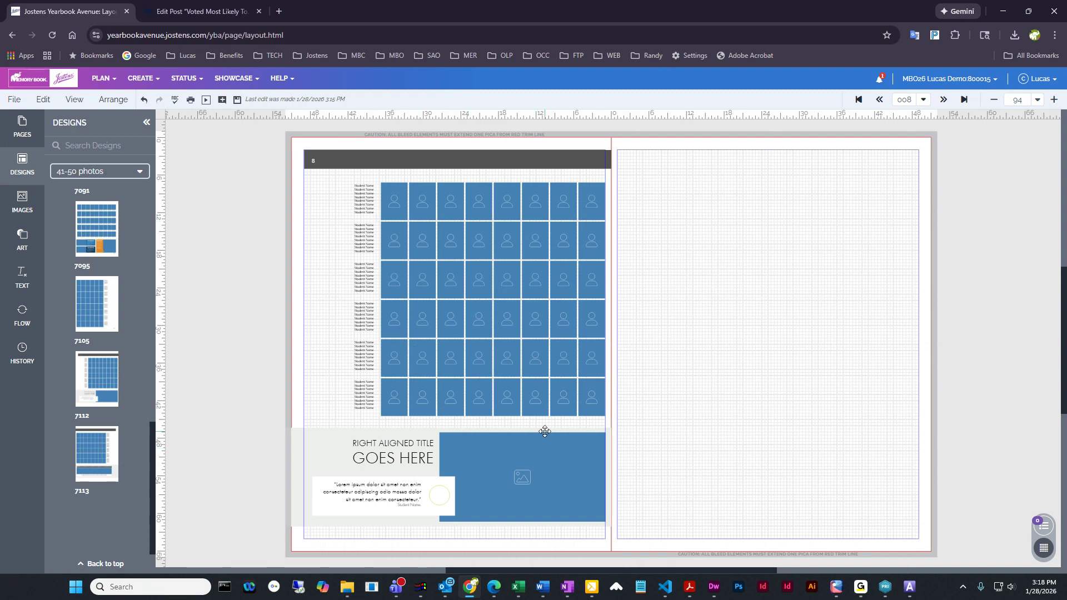
scroll(128, 475, "up", 2)
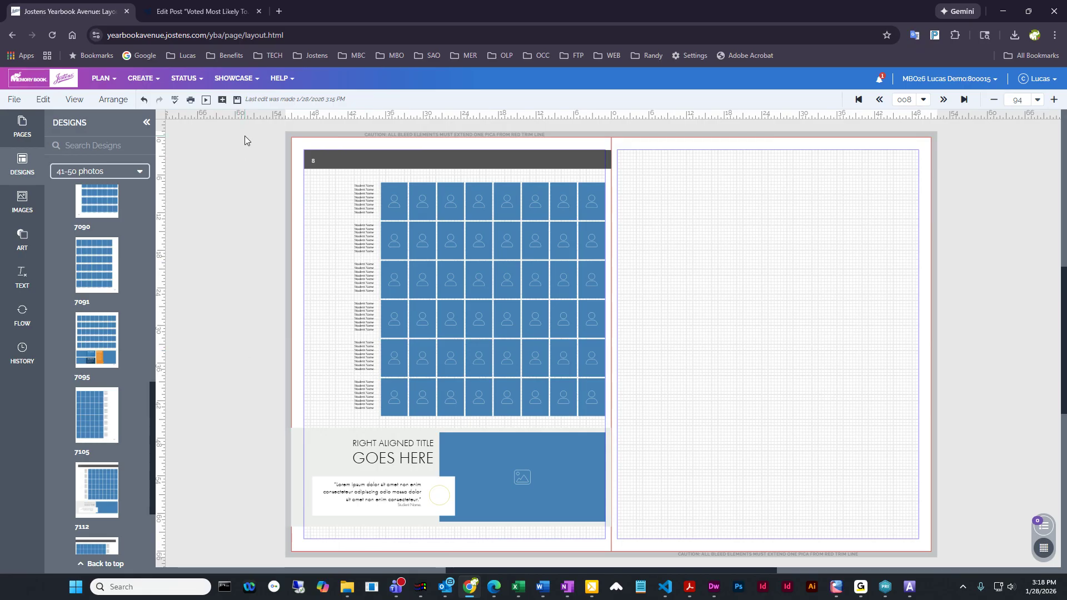
left_click(238, 101)
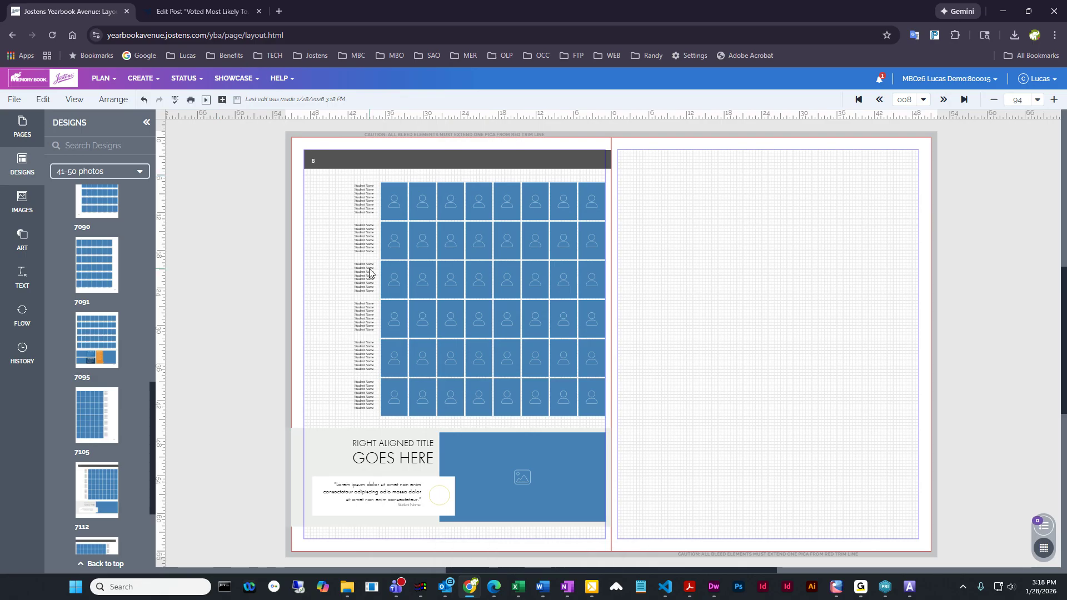
Set up an image flow using the 5th Grade category in the first teacher's folder with the First Last name format
left_click(16, 326)
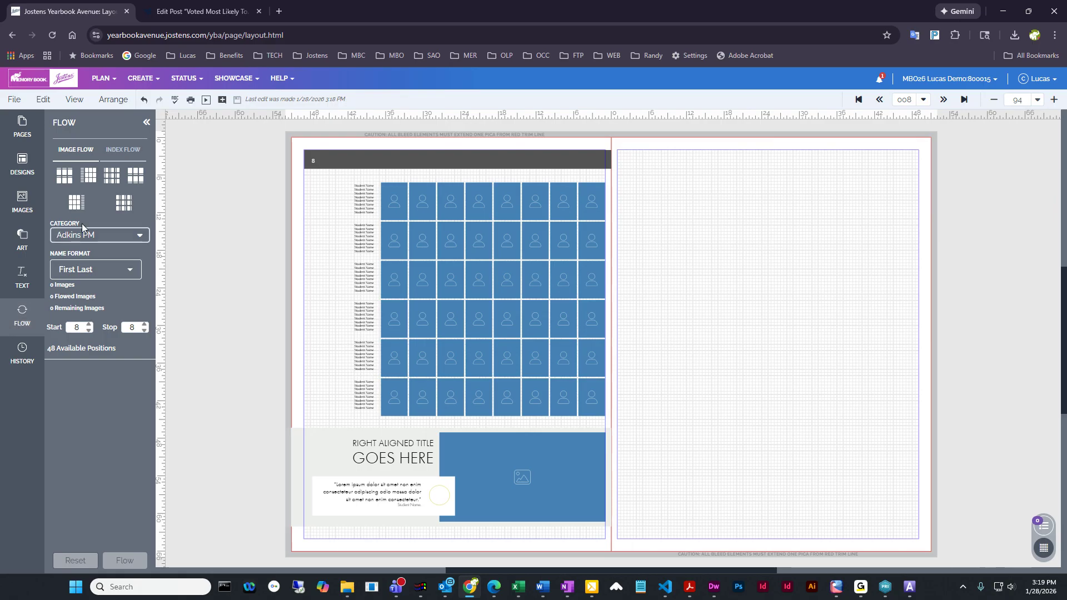
left_click(101, 235)
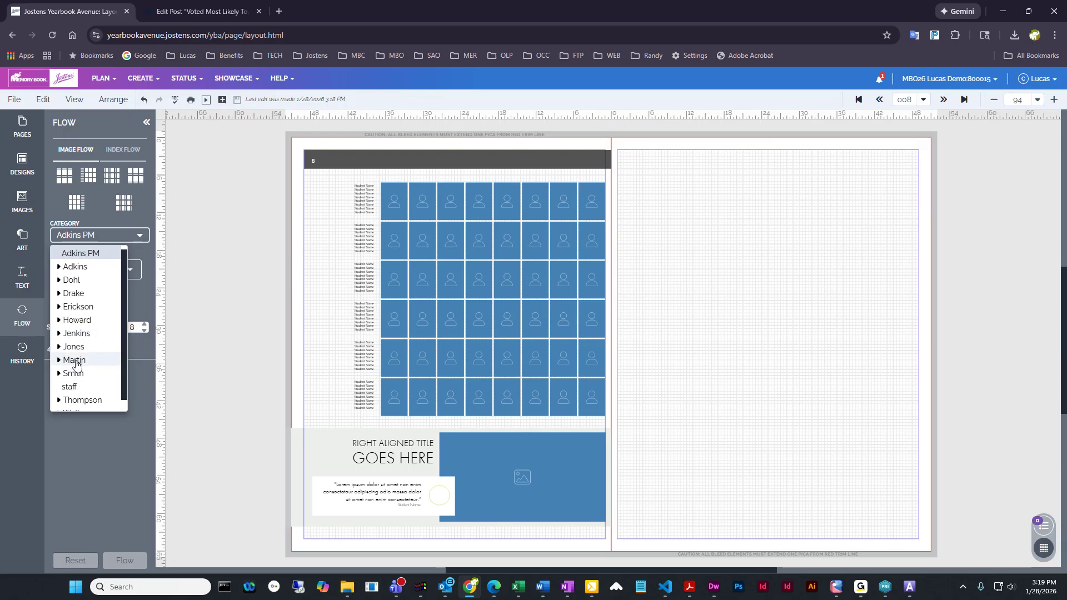
left_click(59, 269)
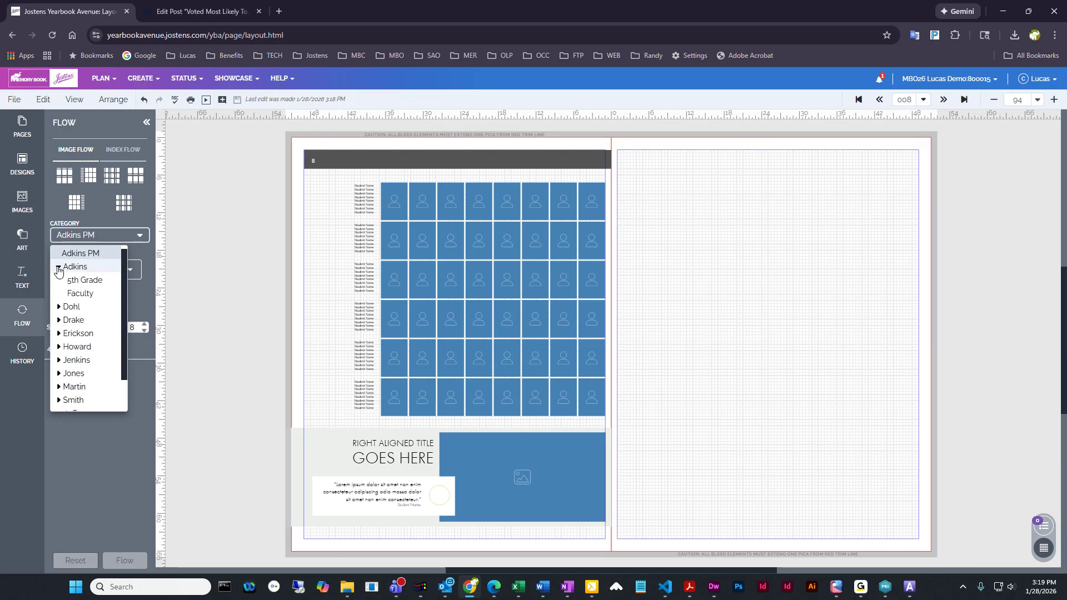
left_click(90, 281)
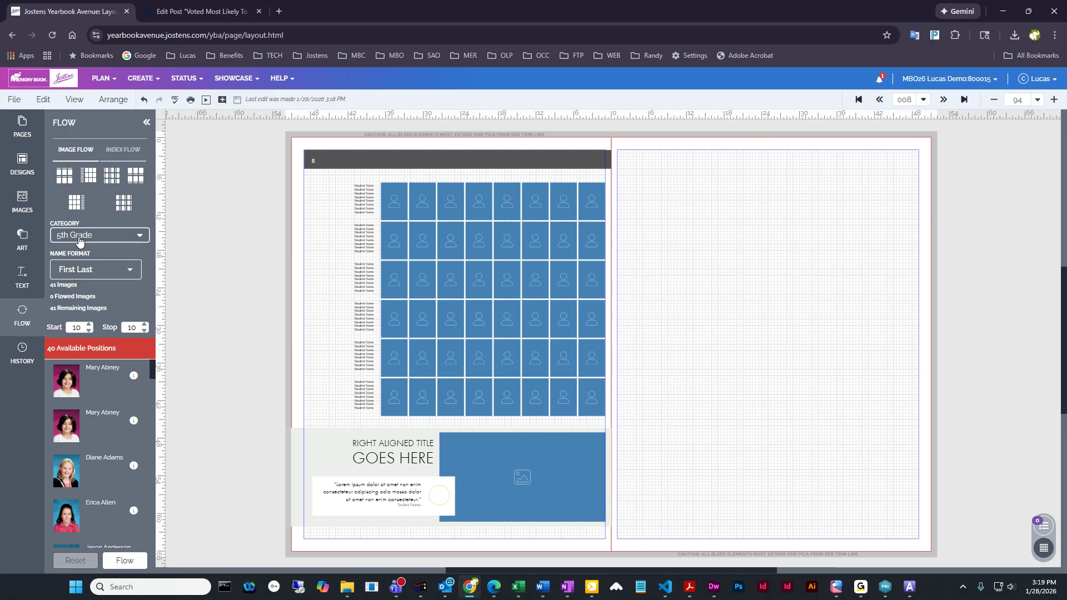
left_click(106, 270)
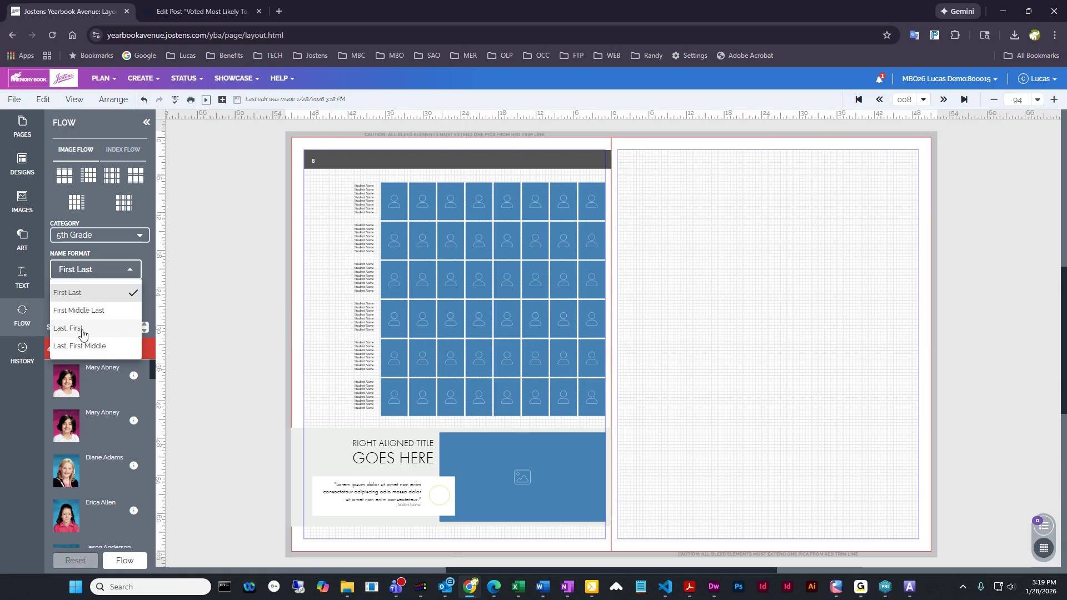
left_click(89, 298)
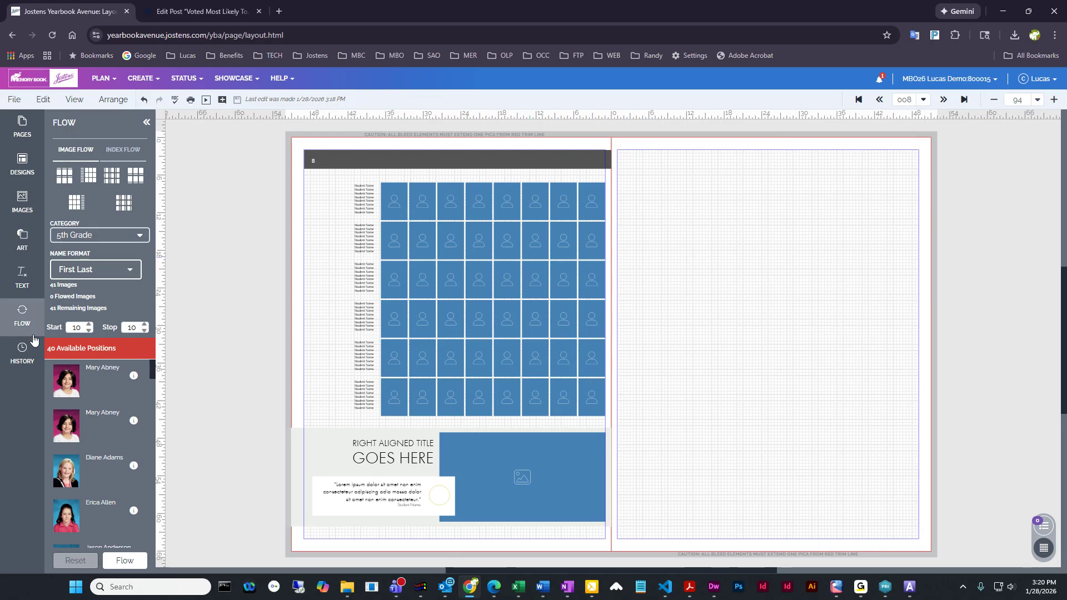
Set both the start and stop pages of the portrait flow to 8
left_click(90, 331)
left_click(89, 330)
left_click(89, 331)
left_click(146, 332)
left_click(146, 332)
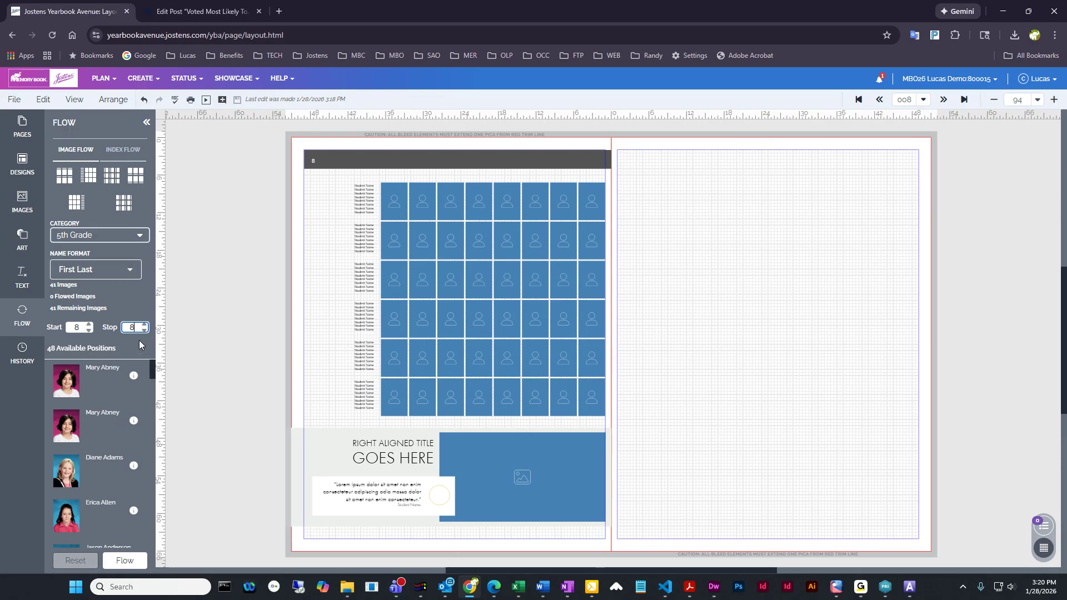
left_click(145, 326)
left_click(145, 326)
left_click(145, 326)
left_click(144, 332)
left_click(144, 332)
left_click(92, 332)
left_click(89, 331)
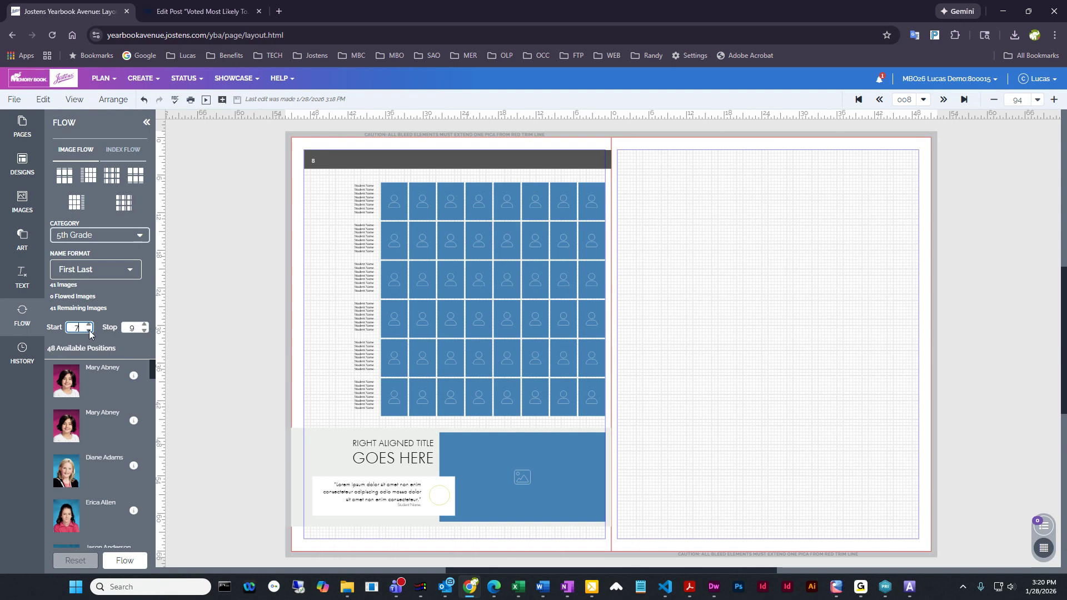
left_click(89, 331)
left_click(145, 331)
left_click(145, 331)
left_click(144, 331)
left_click(90, 324)
left_click(89, 324)
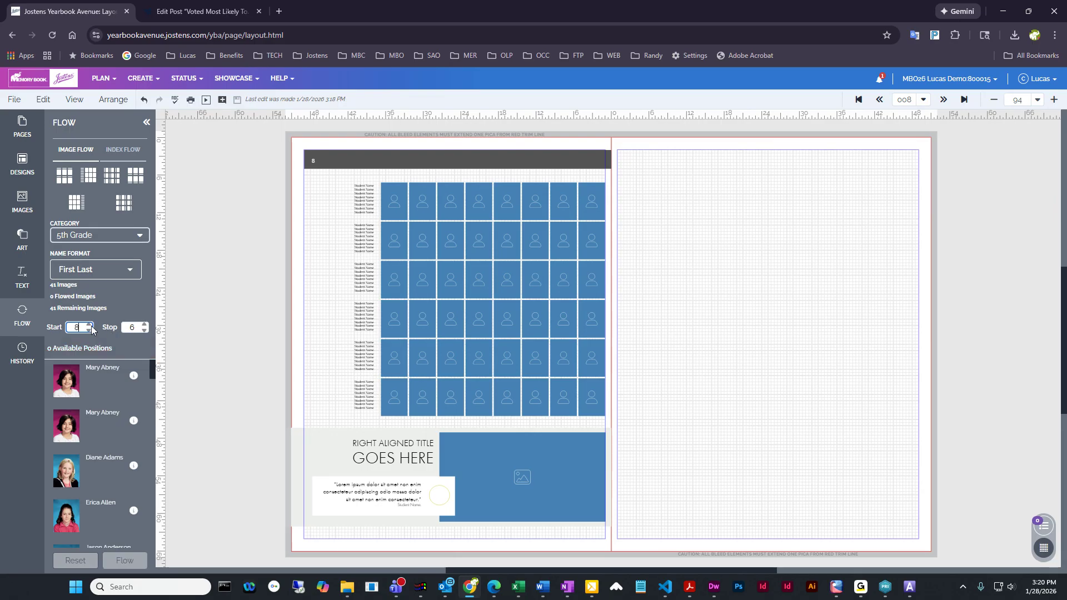
left_click(146, 325)
left_click(146, 324)
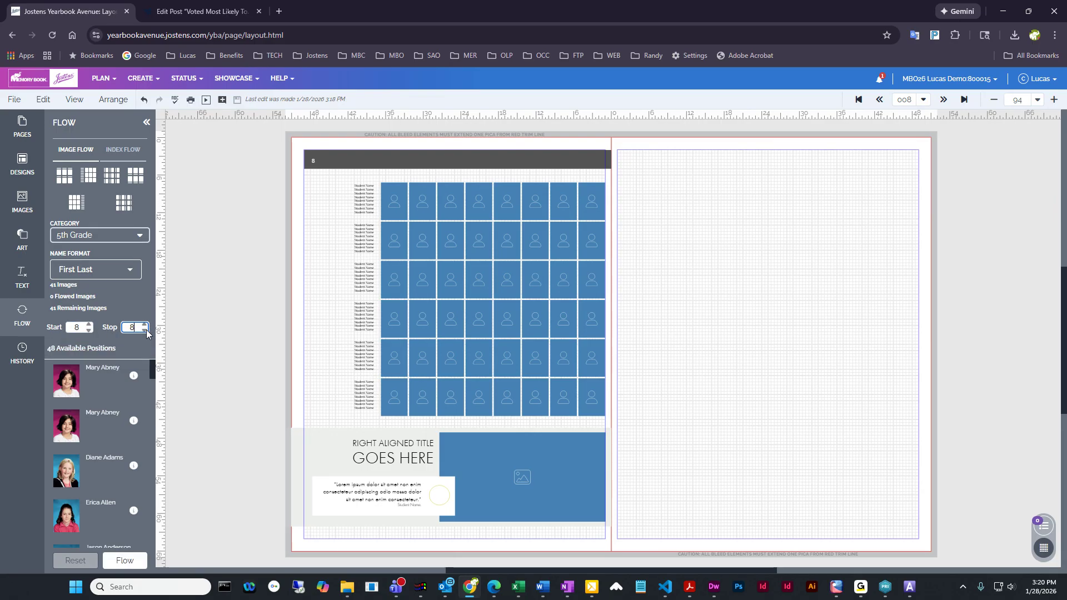
left_click(146, 332)
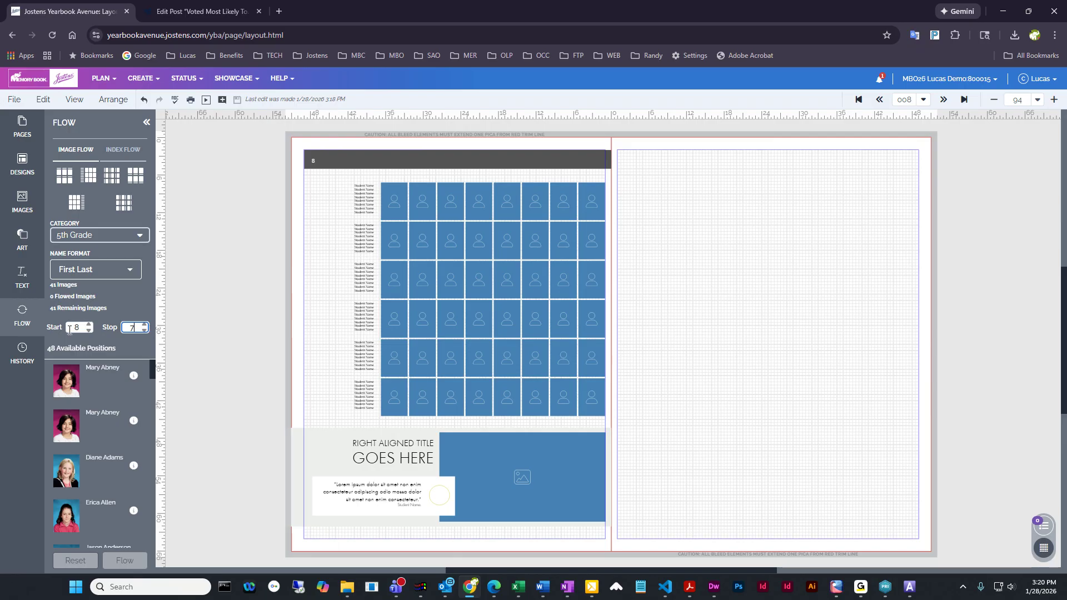
left_click(89, 332)
left_click(89, 332)
left_click(89, 332)
left_click(142, 331)
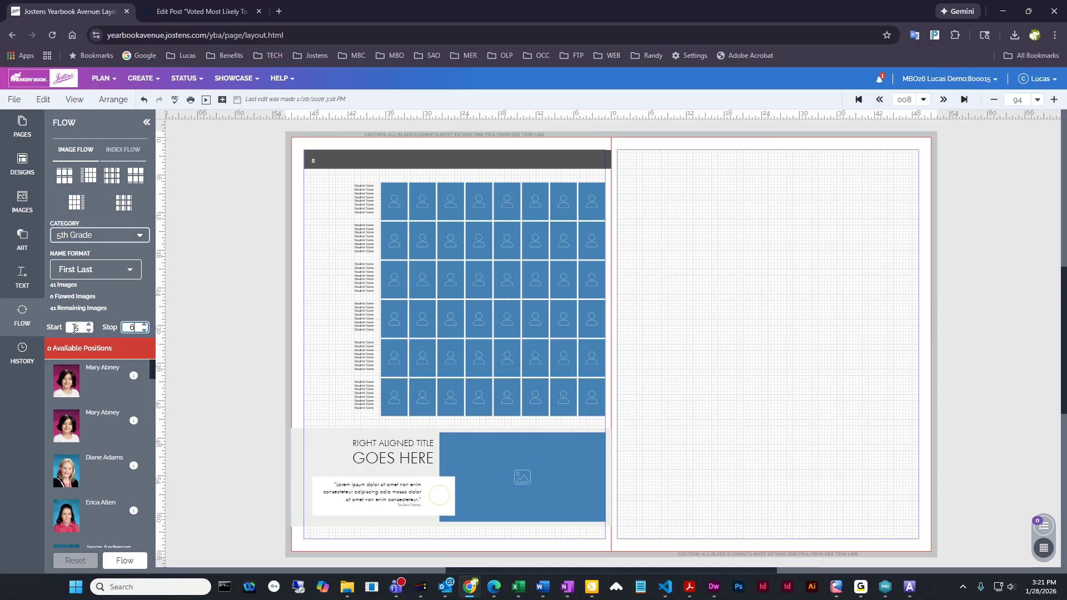
Return the flow's start and stop pages to 8 and flow the 5th Grade portraits onto page 8
key("shift+Tab")
type("8")
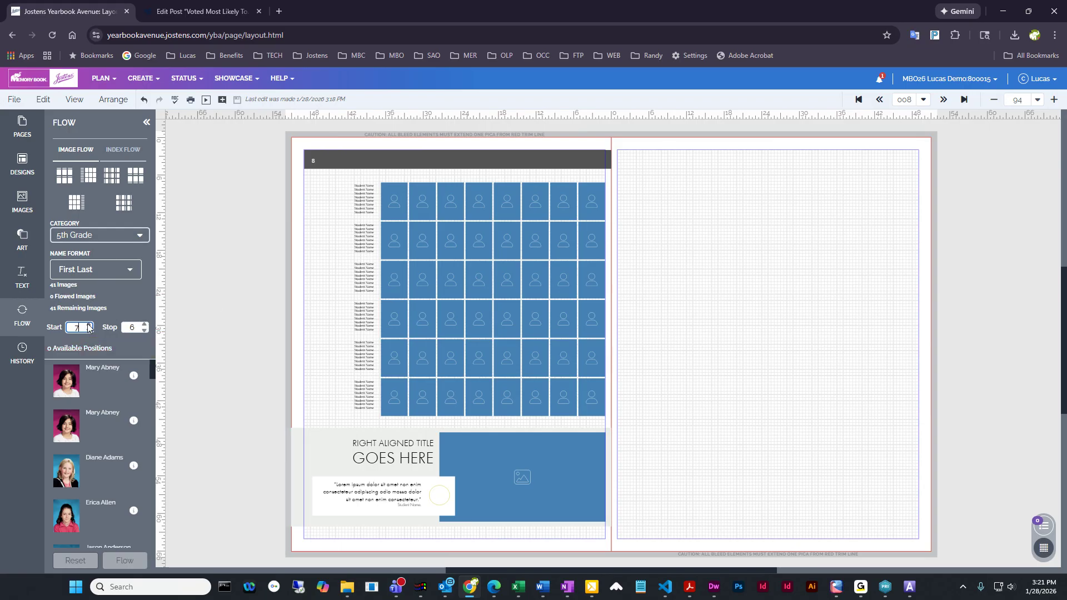
key("Tab")
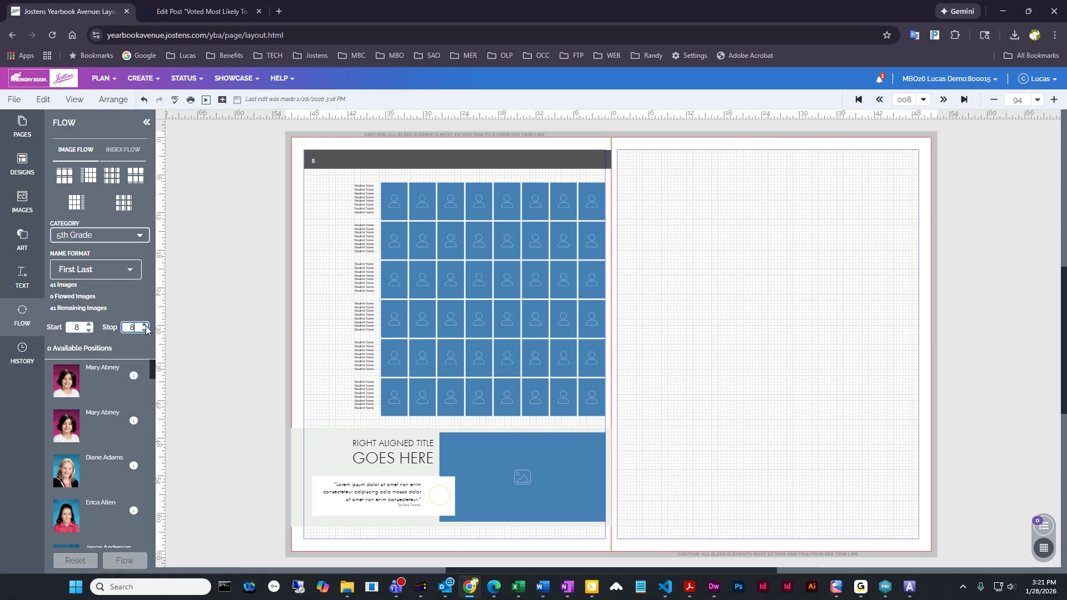
type("8")
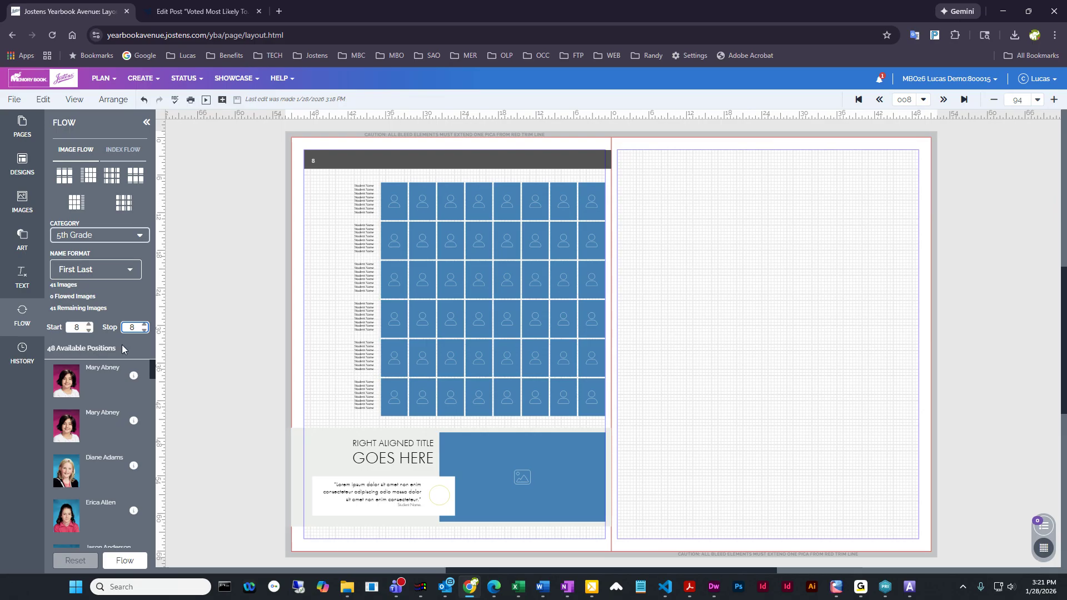
left_click(125, 561)
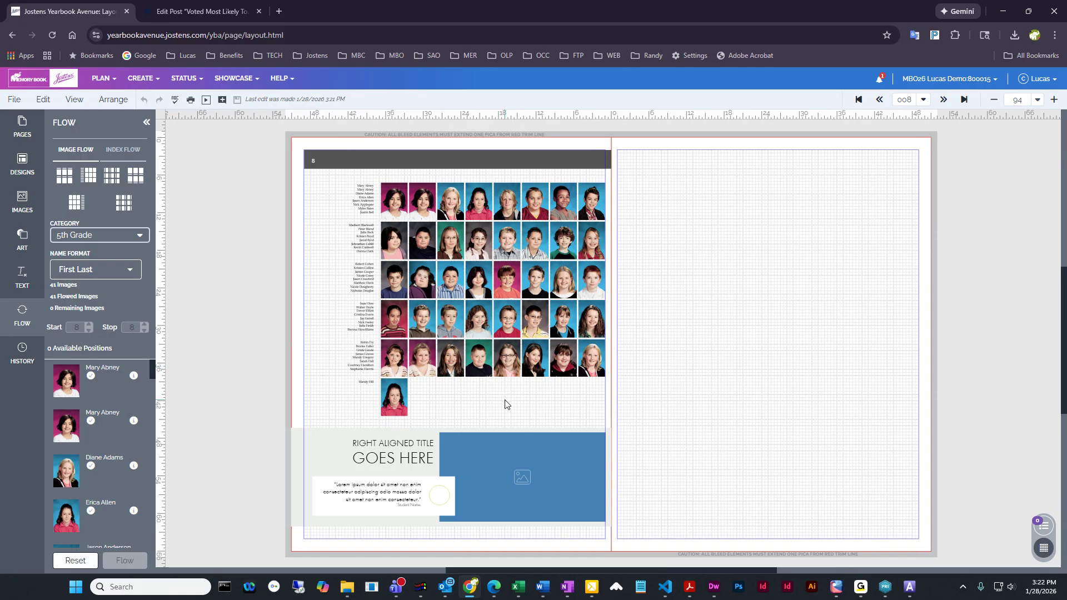
Inspect the name columns of the flowed portrait panel and the list of available flow categories
left_click(362, 192)
left_click(747, 367)
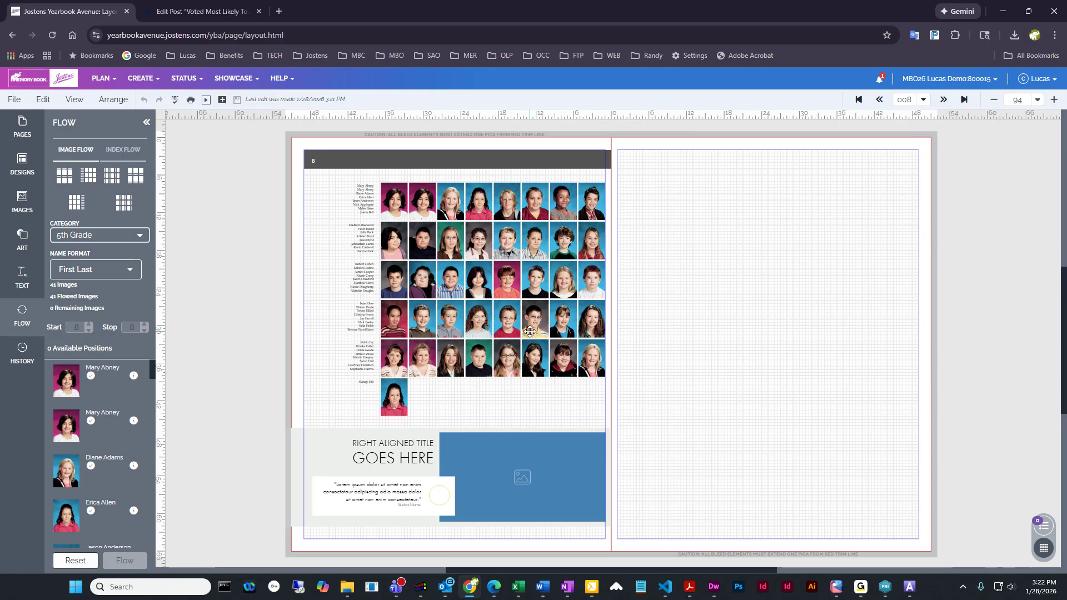
left_click(359, 275)
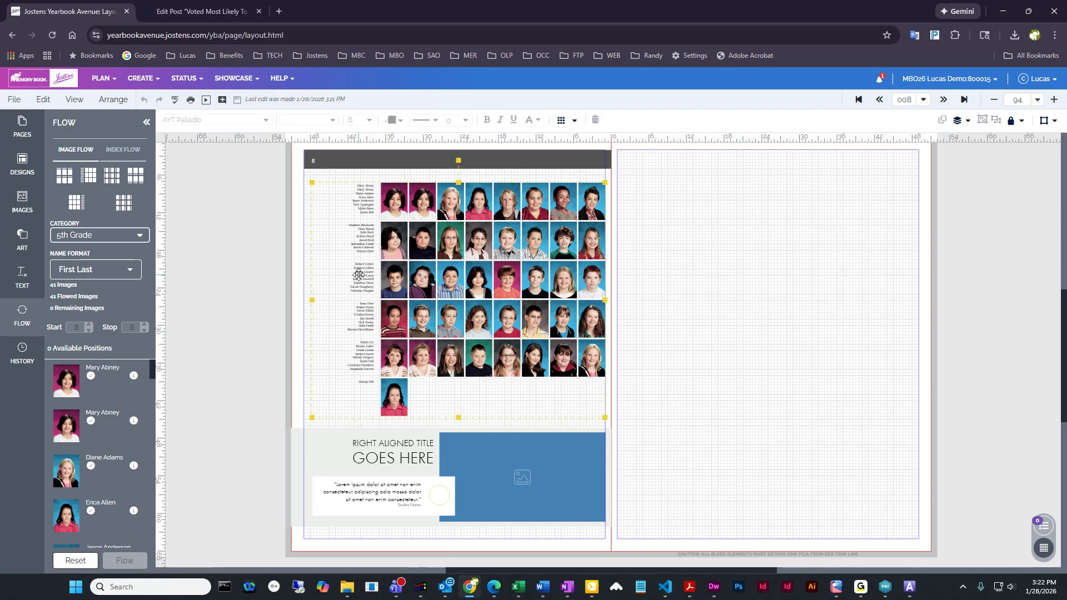
left_click(734, 279)
left_click(334, 233)
left_click(772, 258)
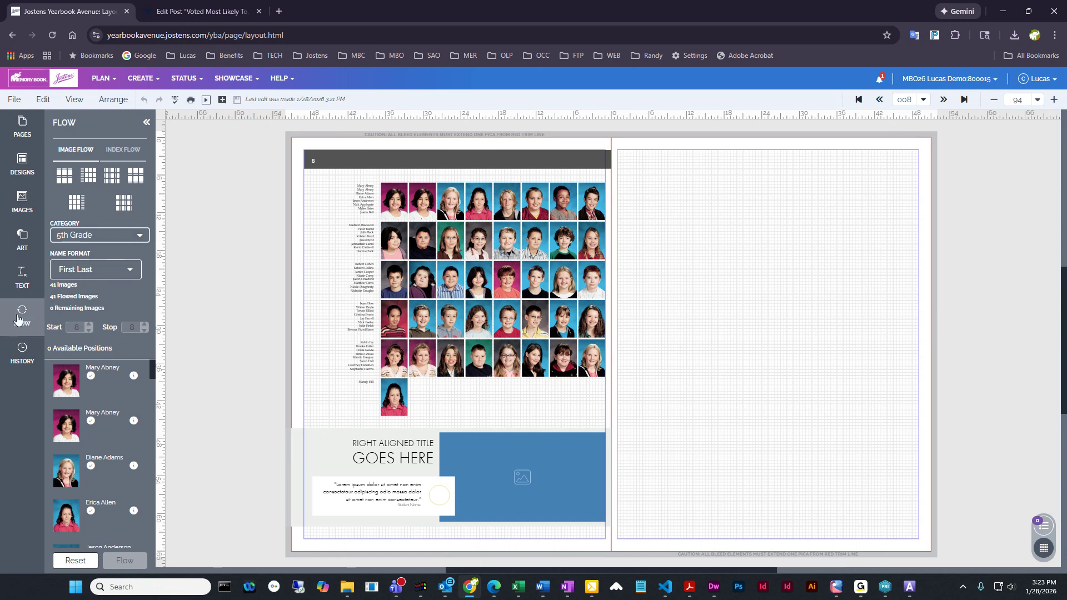
left_click(107, 237)
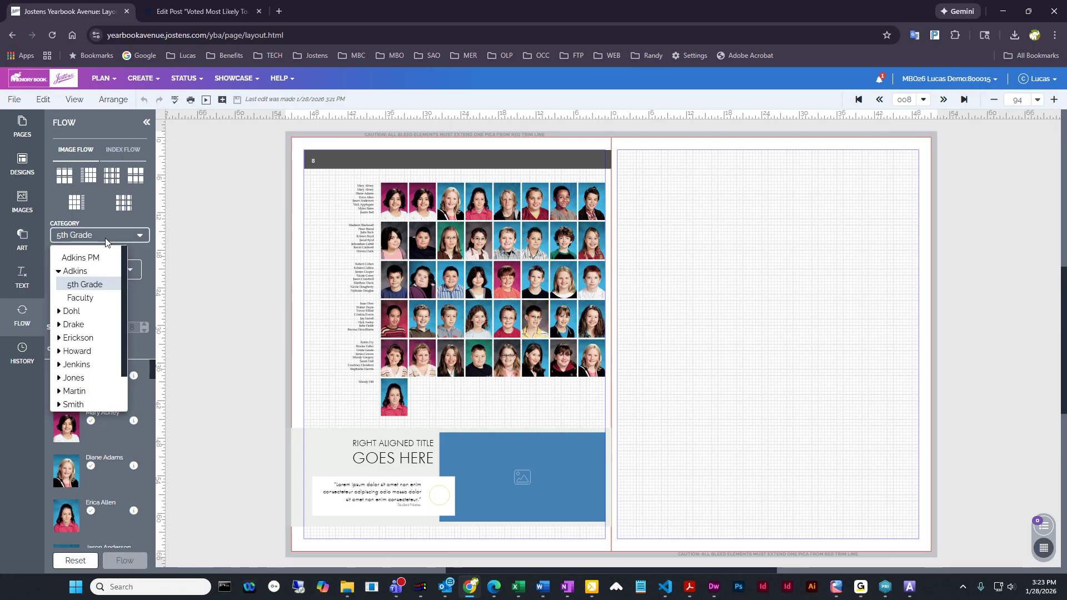
left_click(105, 238)
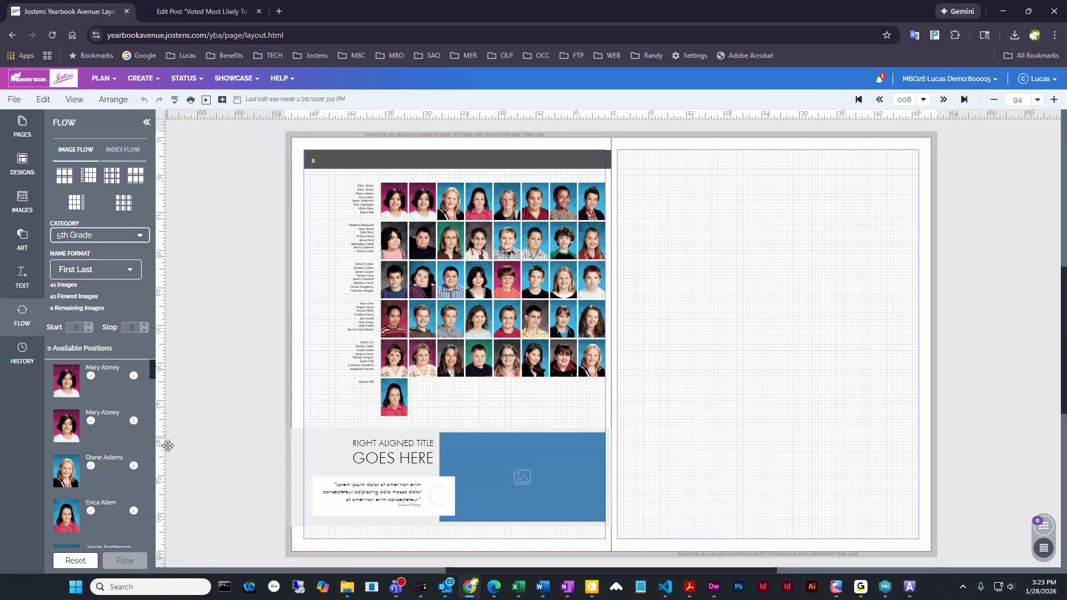
Reset the portrait flow on page 8 and show the seven hidden positions in the panel's last row
left_click(88, 563)
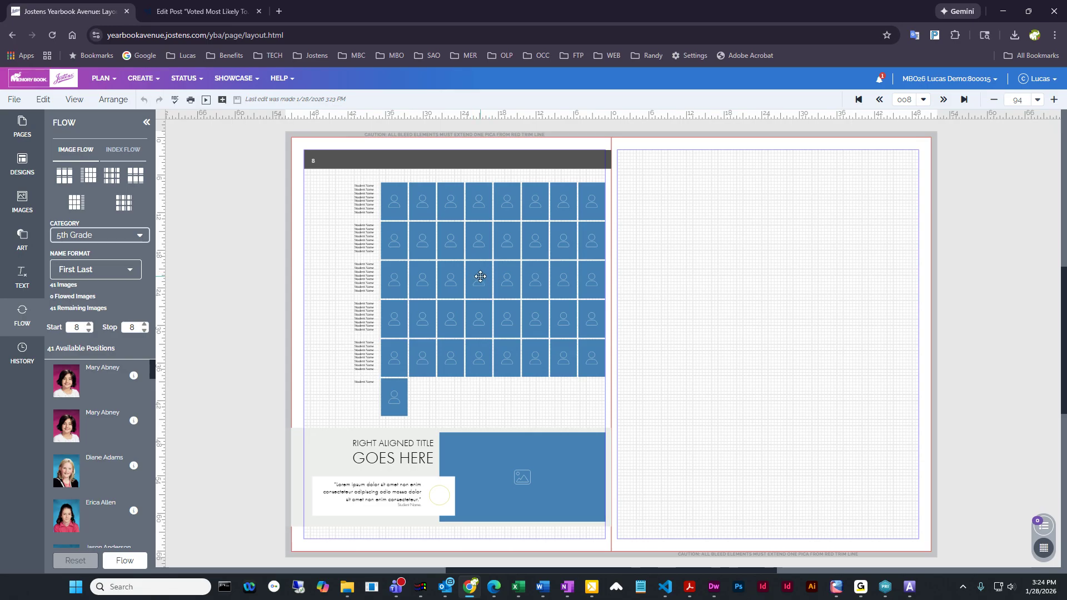
left_click(480, 276)
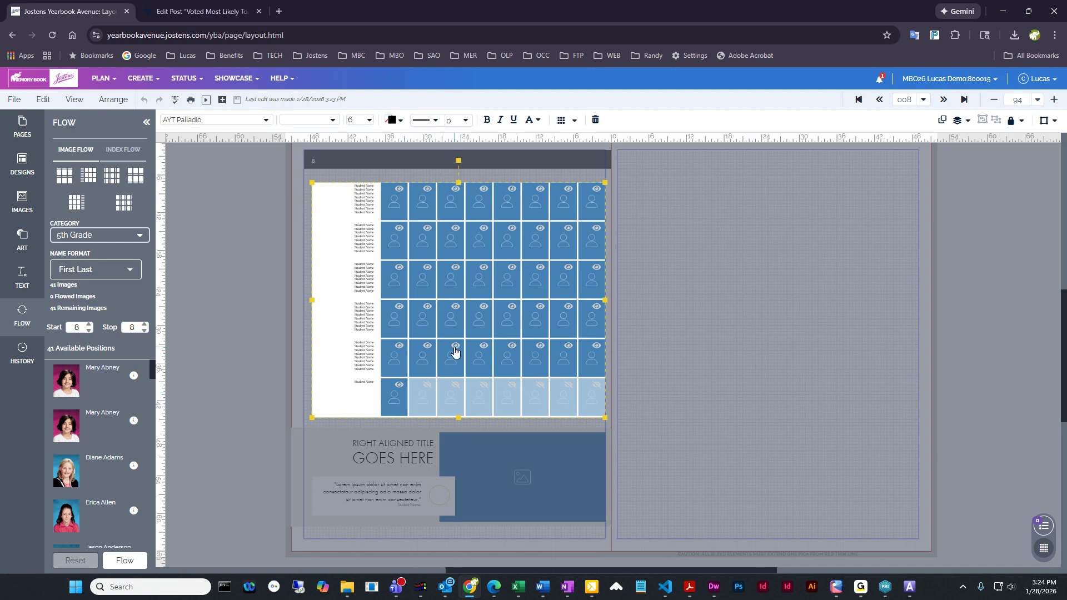
left_click(427, 386)
left_click(455, 386)
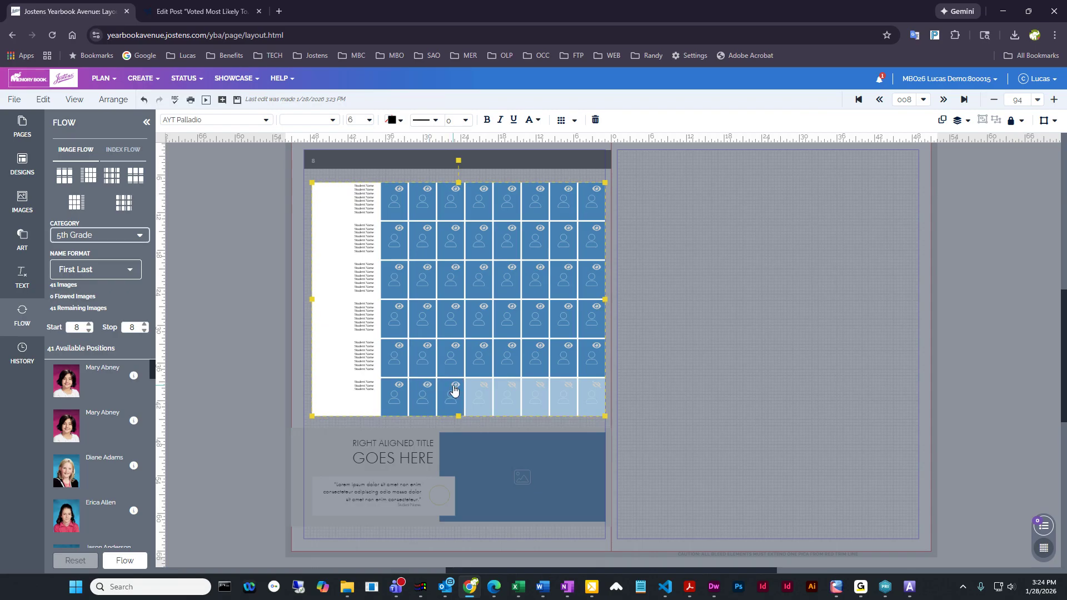
left_click(484, 386)
left_click(512, 388)
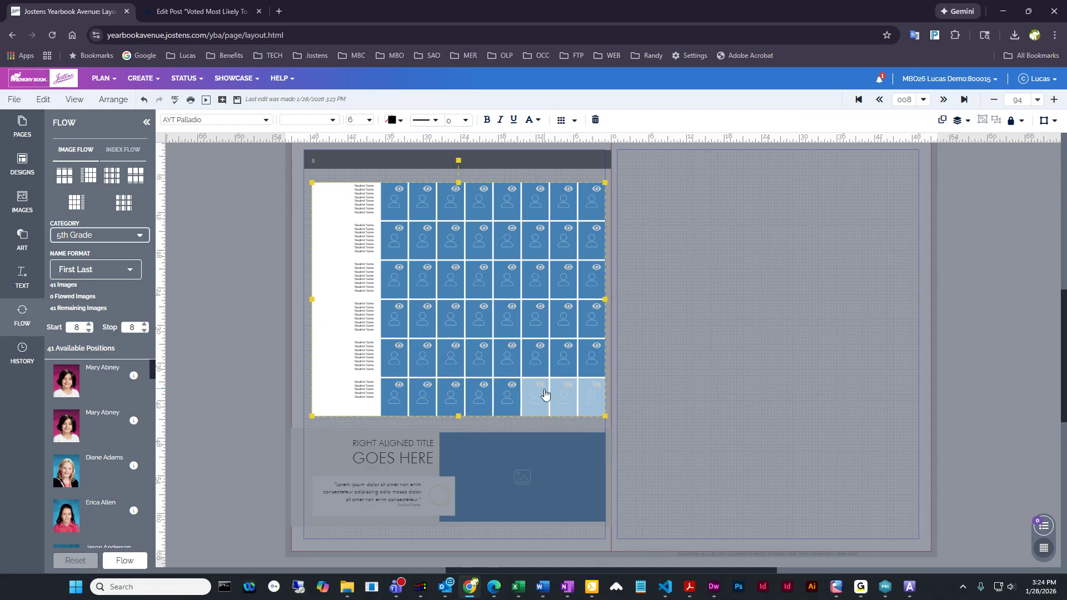
left_click(540, 388)
left_click(568, 387)
left_click(597, 388)
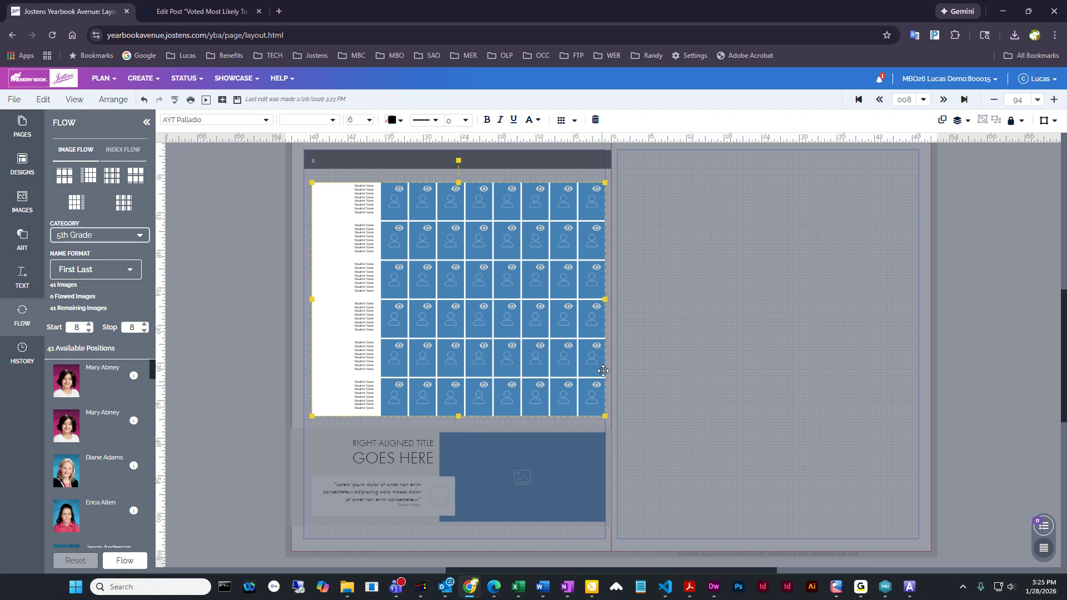
Hide one portrait position in each of rows two to six, running diagonally from the first to the fifth column
left_click(400, 228)
left_click(427, 268)
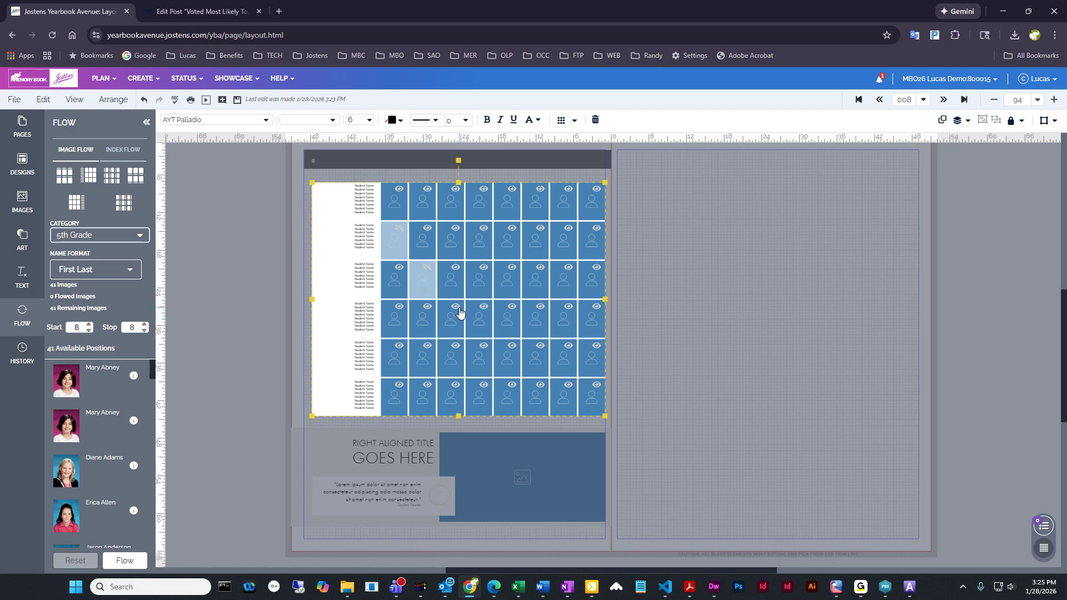
left_click(456, 307)
left_click(483, 345)
left_click(512, 385)
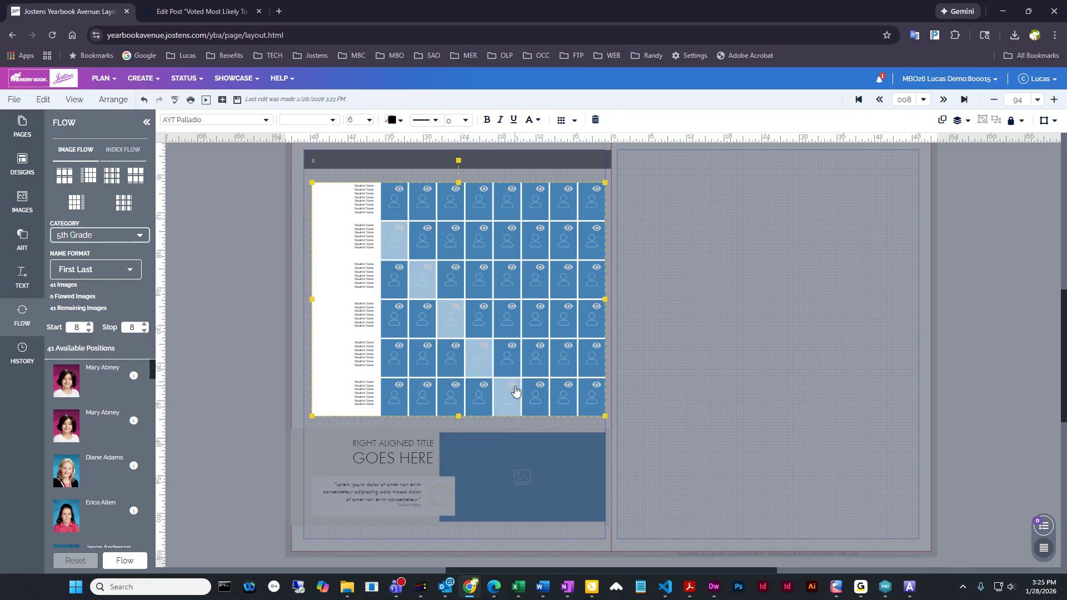
Show the five diagonally hidden portrait positions in the panel again
left_click(399, 228)
left_click(427, 268)
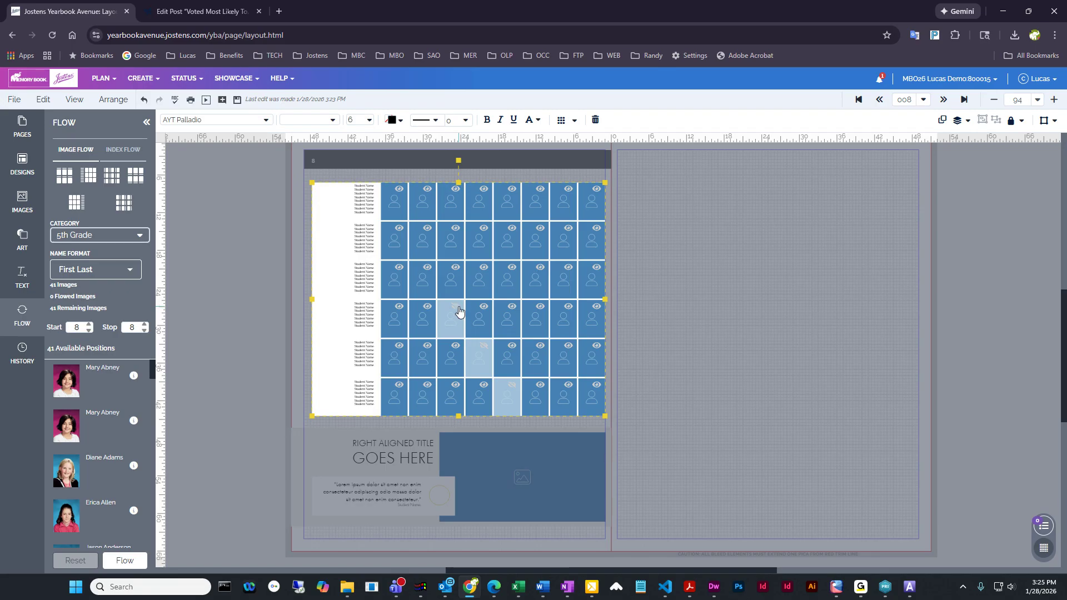
left_click(456, 306)
left_click(484, 346)
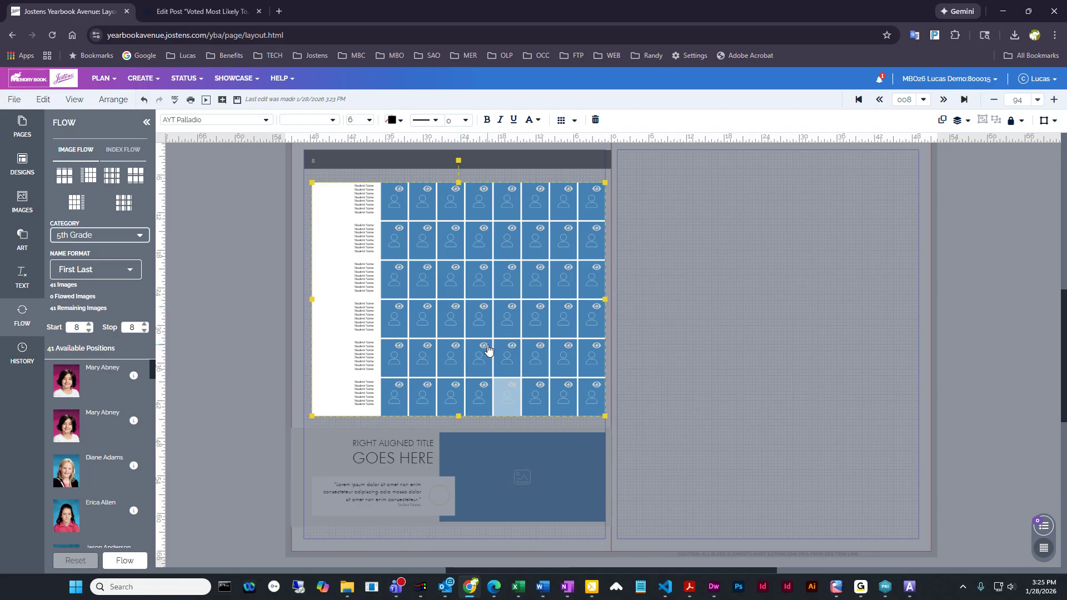
left_click(511, 386)
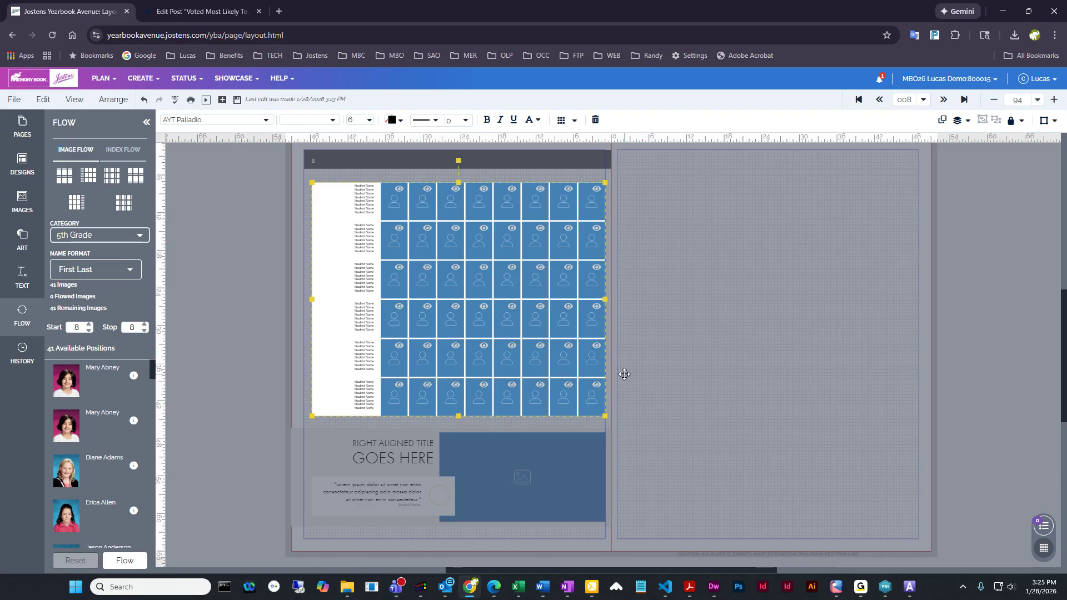
Deselect the portrait panel, save the page layout, and open the Image Library
left_click(662, 258)
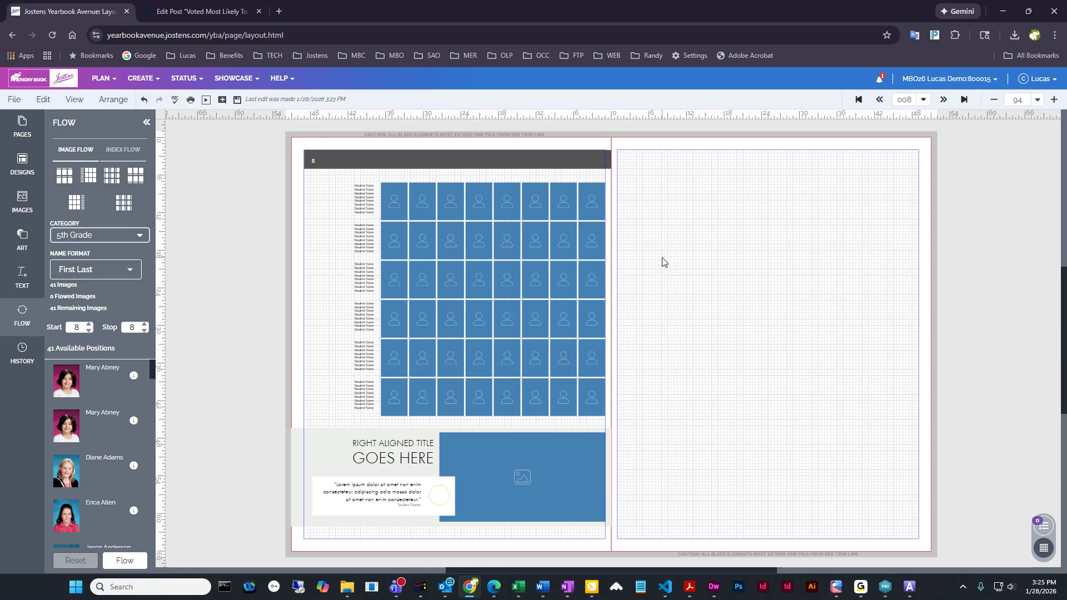
left_click(237, 100)
left_click(137, 80)
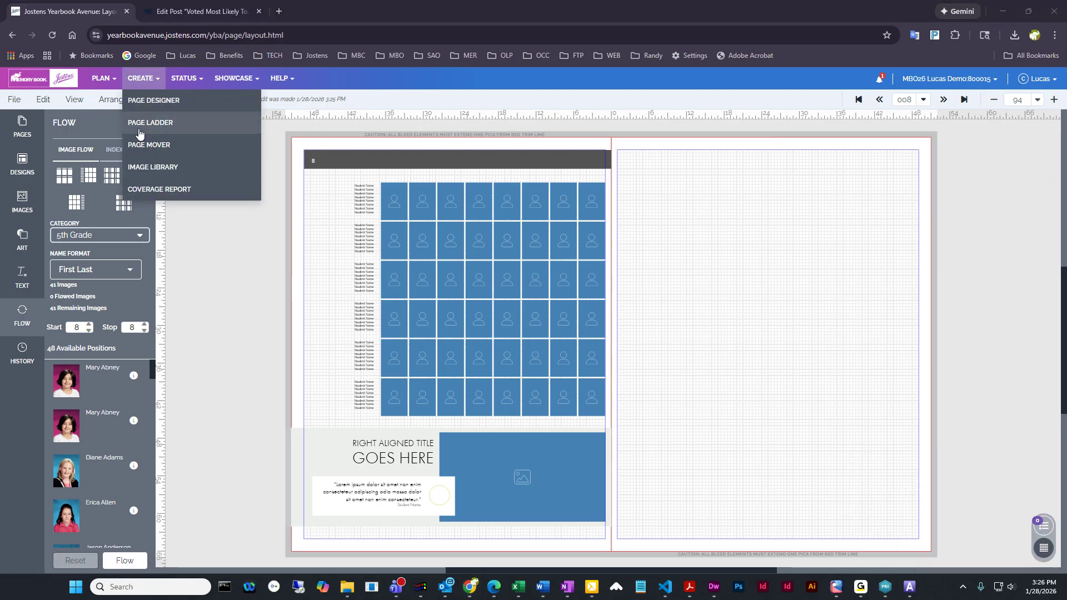
left_click(153, 169)
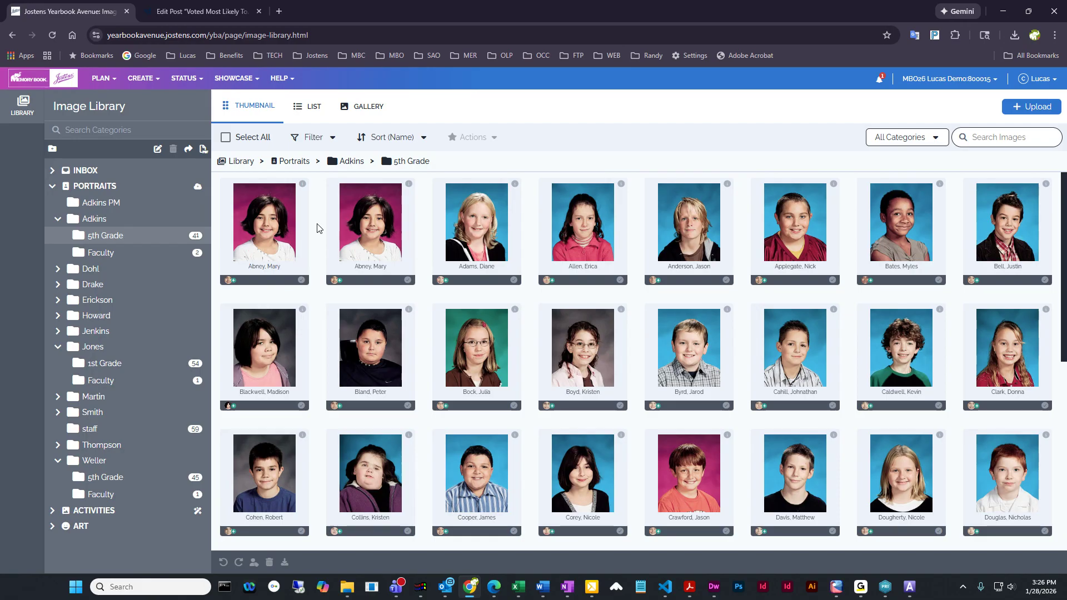
Set the second of the two duplicate student portraits in the 5th Grade folder to Don't Use Portrait
double_click(371, 221)
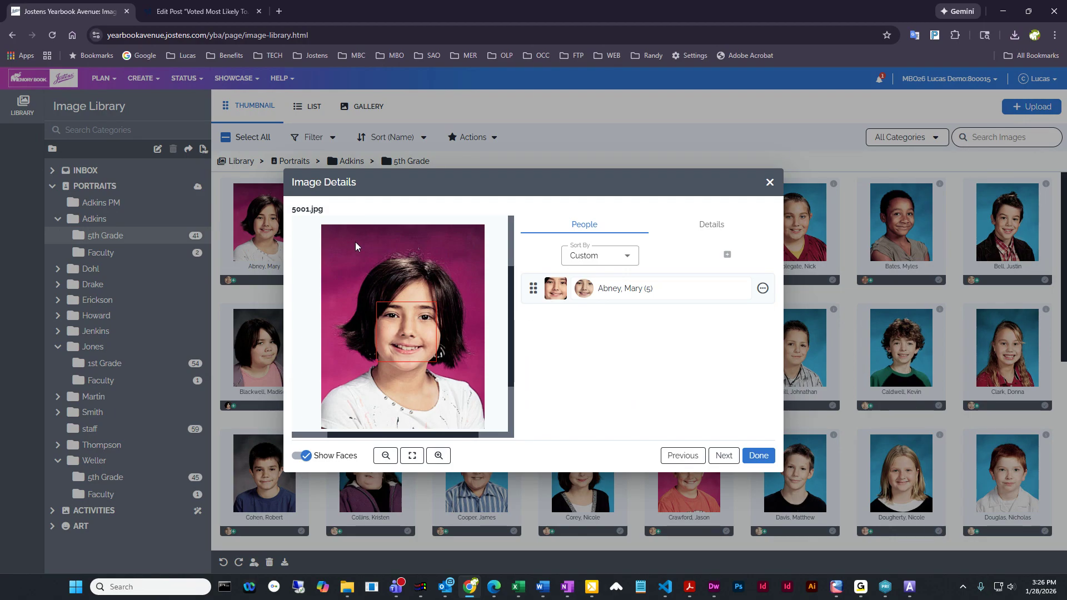
left_click(705, 225)
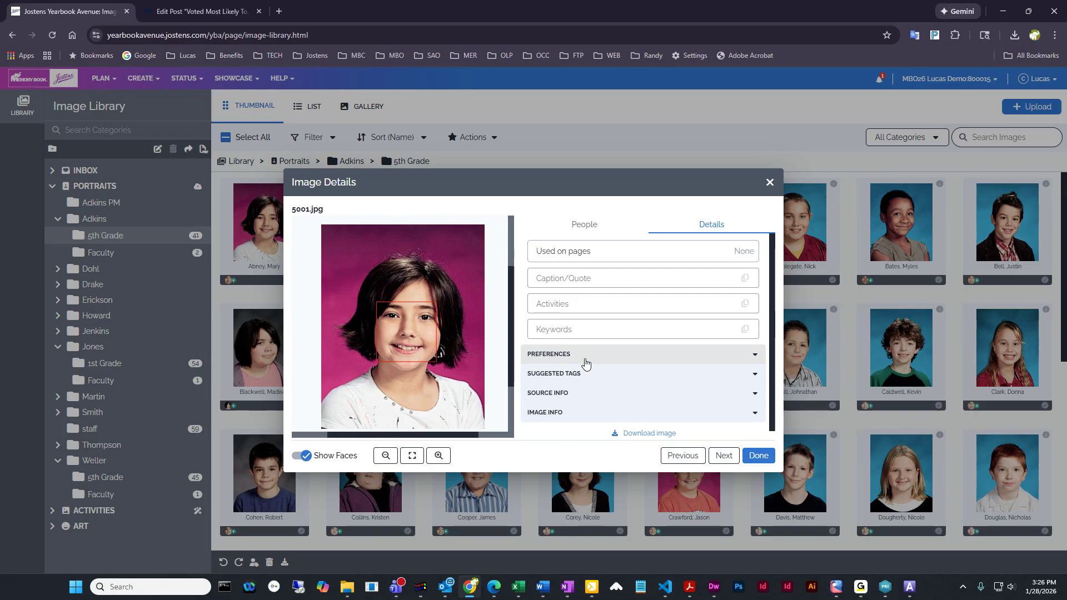
left_click(585, 360)
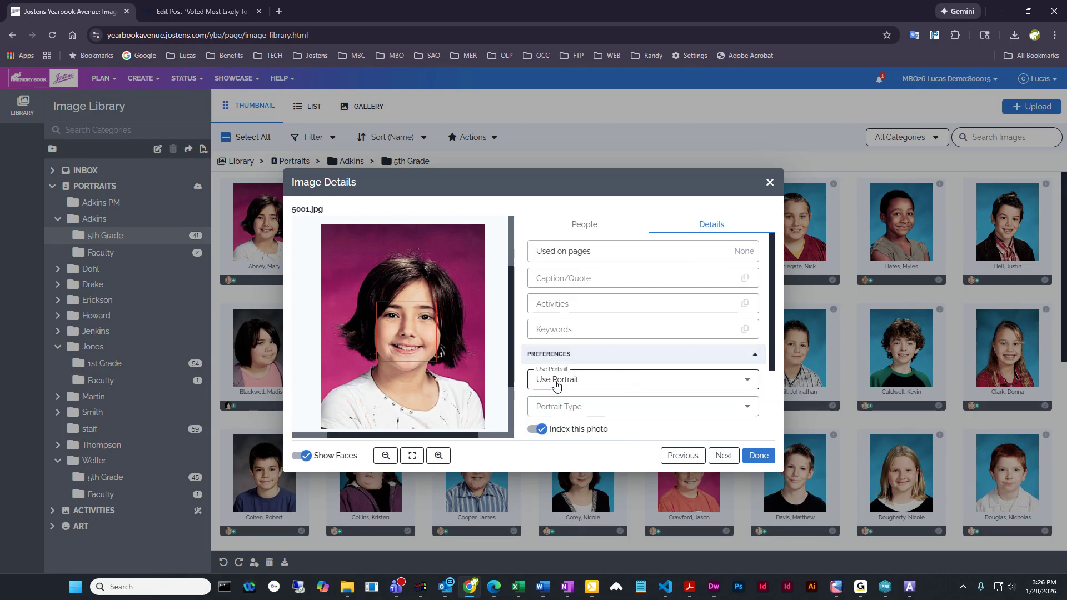
left_click(600, 384)
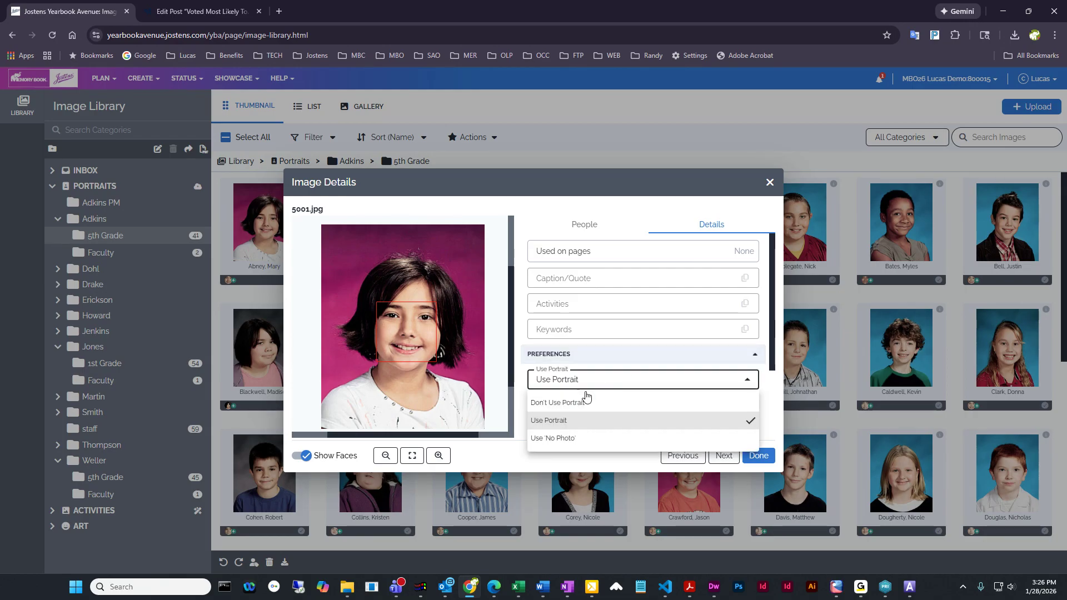
left_click(572, 404)
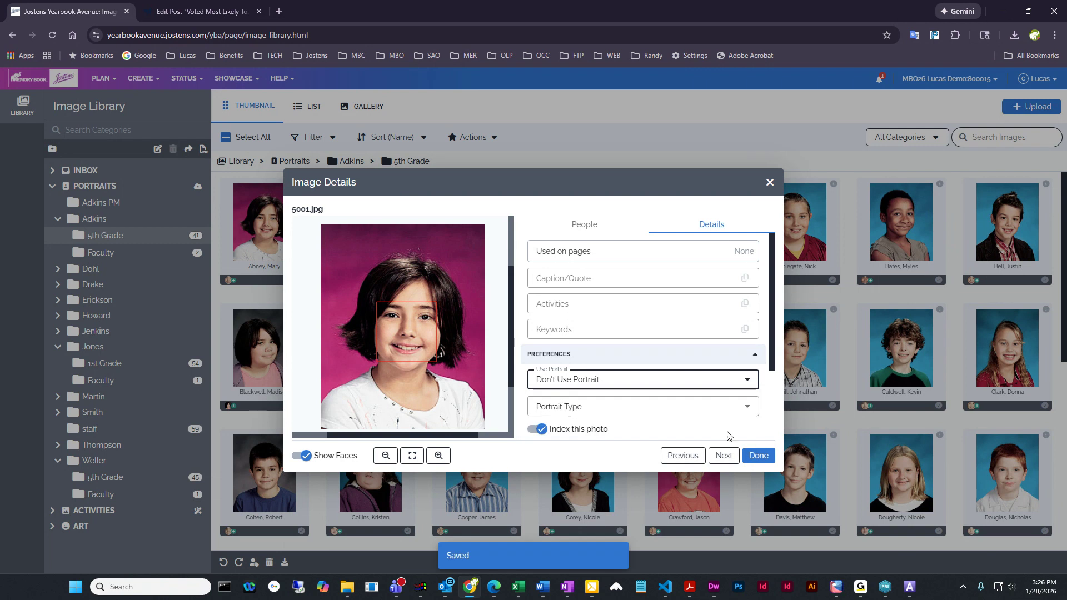
left_click(760, 458)
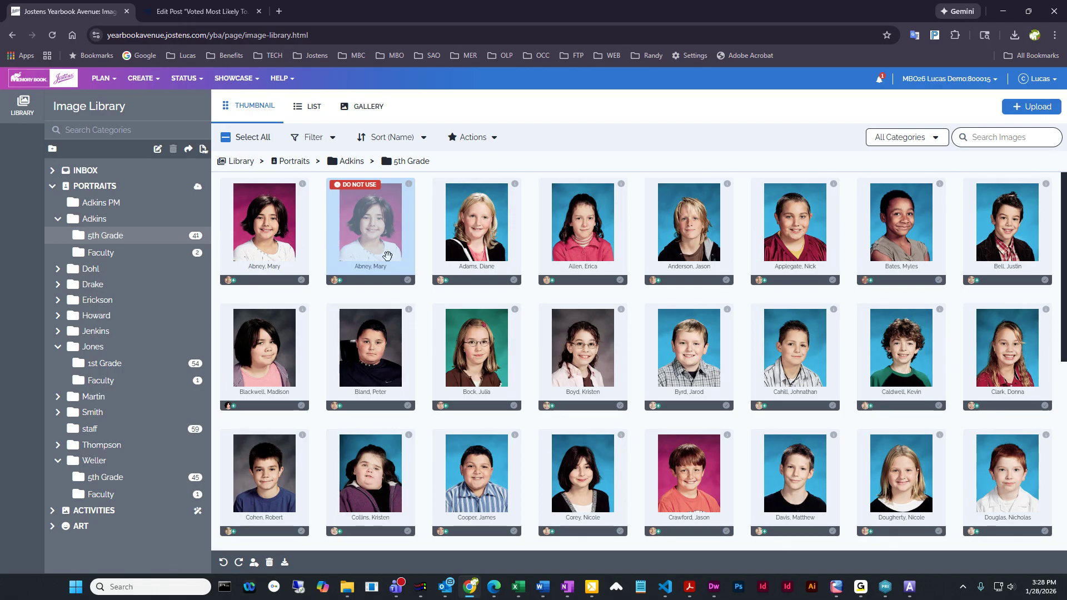
Review the preferences of the student portrait marked Do Not Use, including its Portrait Type and indexing options
double_click(364, 225)
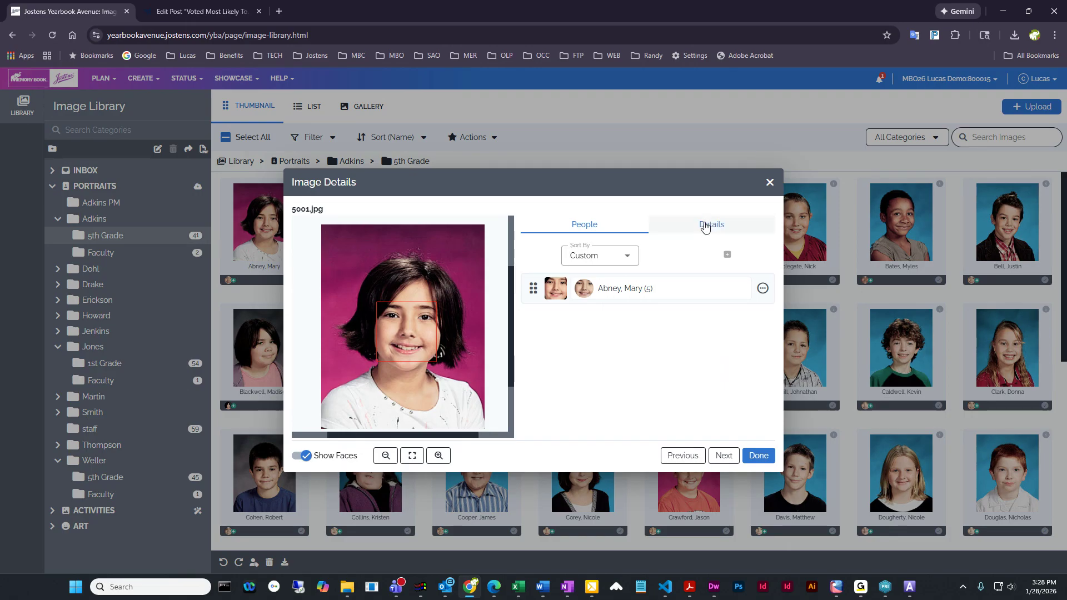
left_click(708, 225)
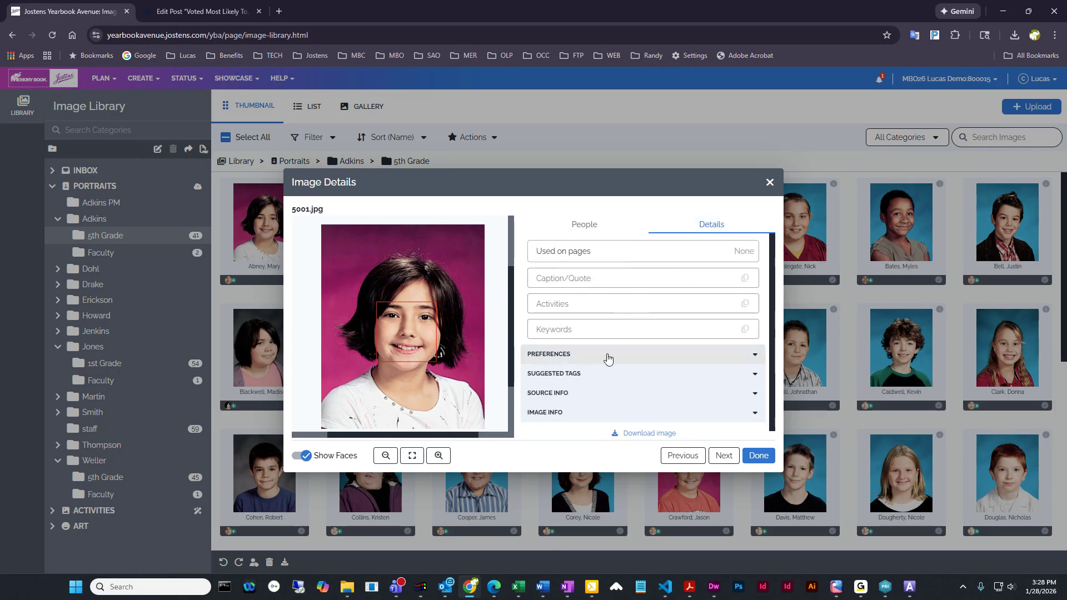
left_click(608, 358)
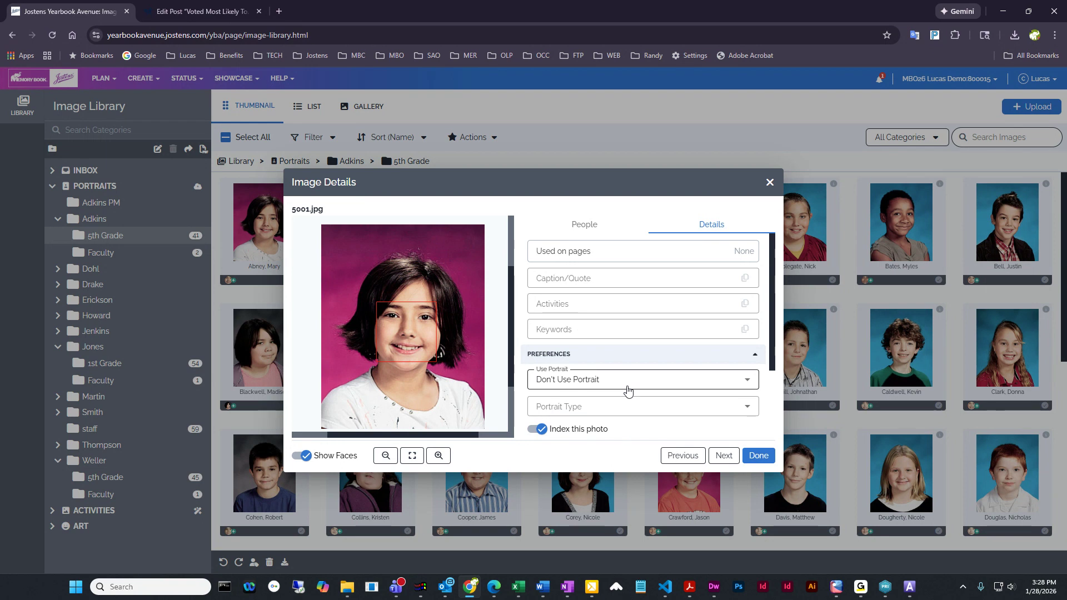
scroll(774, 395, "down", 2)
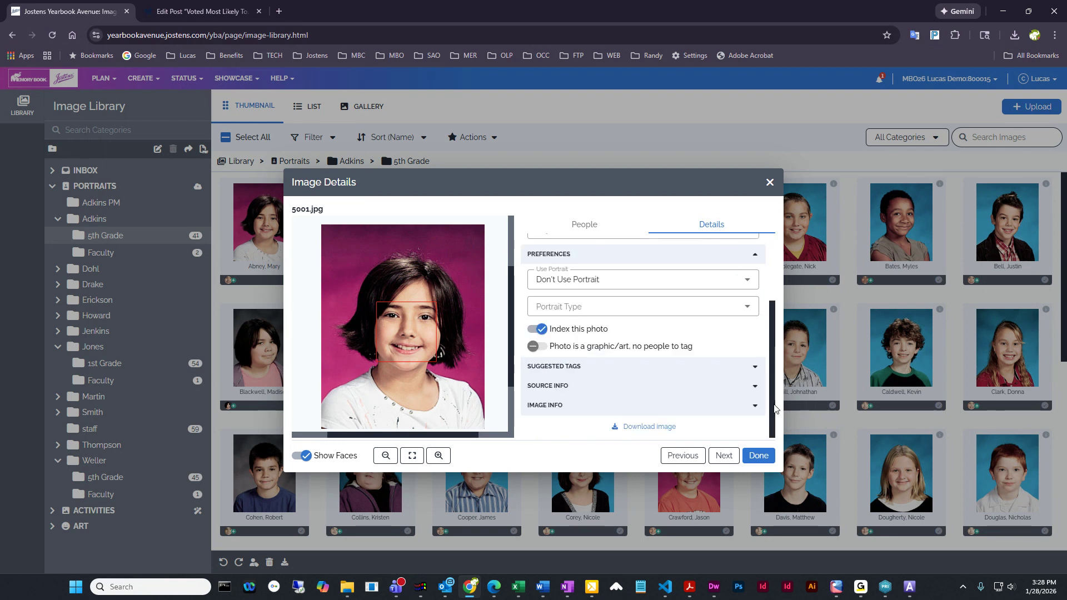
left_click_drag(776, 407, 775, 389)
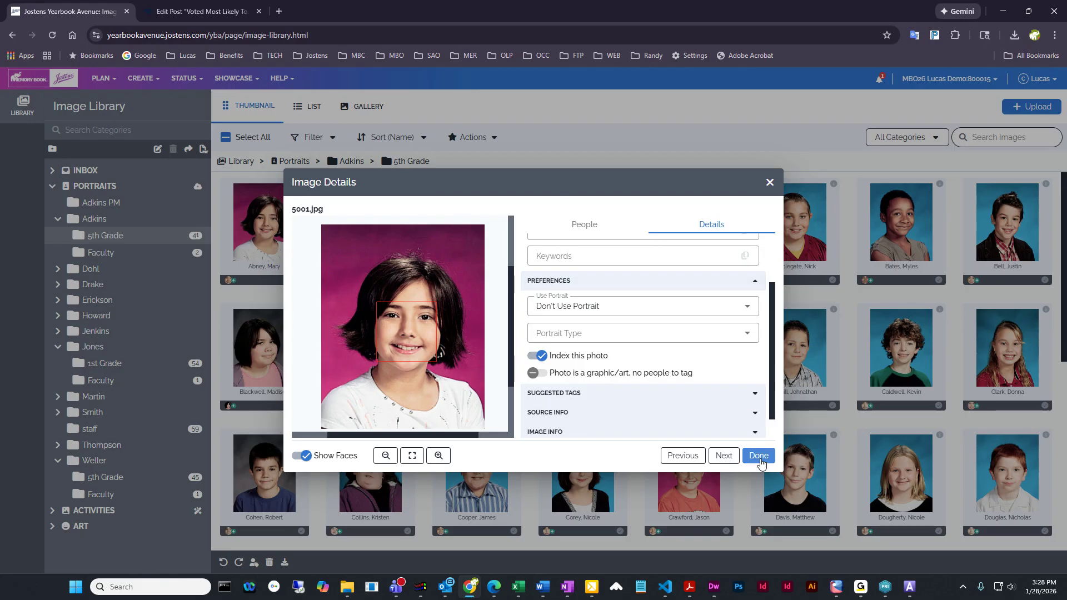
left_click(758, 456)
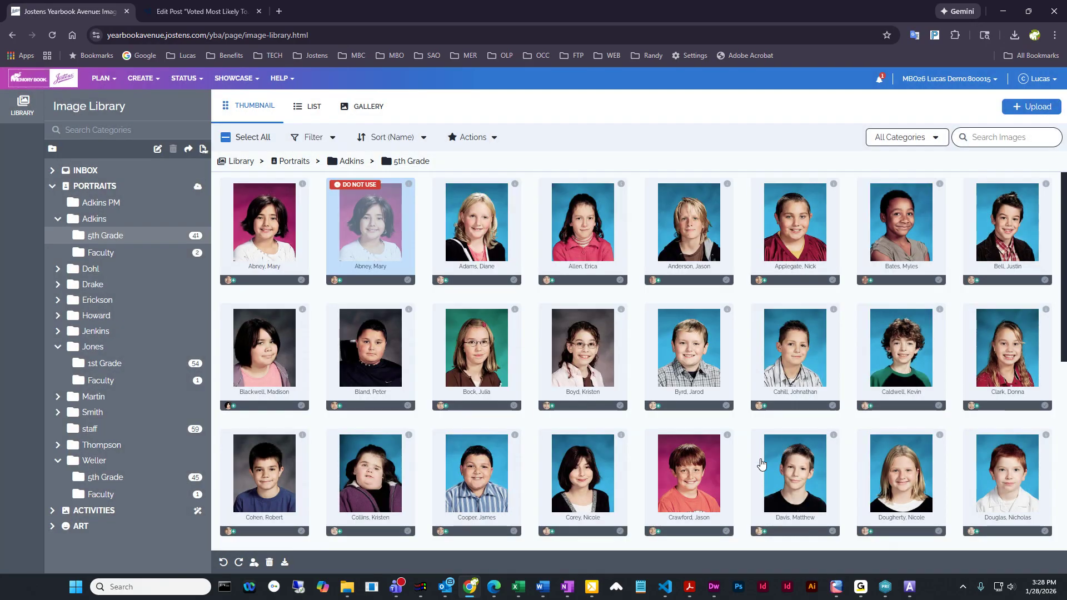
left_click(636, 297)
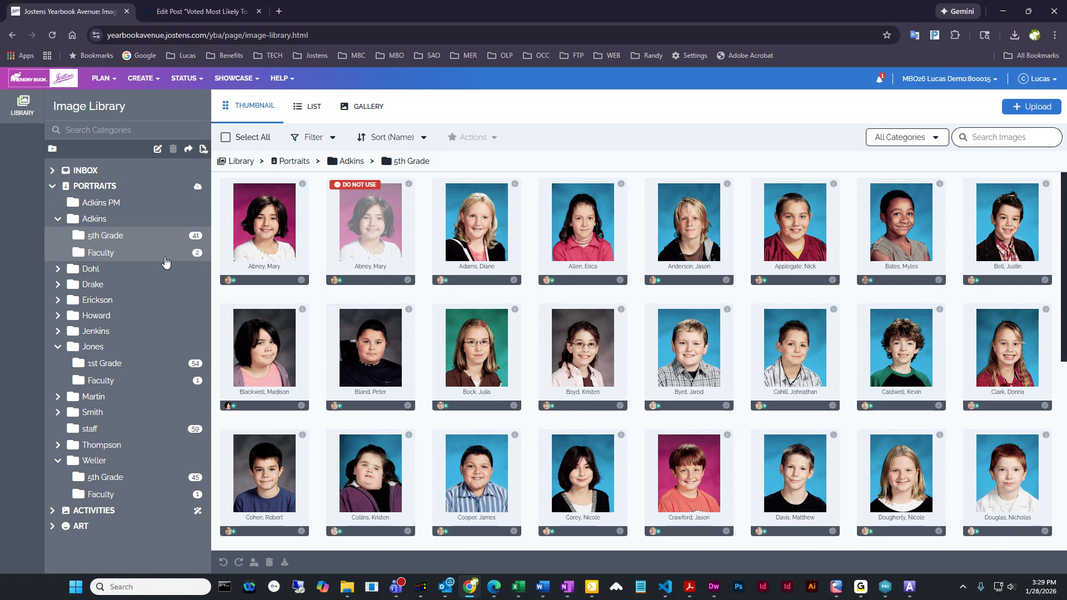
Move the second portrait in the first teacher's Faculty folder into that teacher's 5th Grade folder
left_click(100, 256)
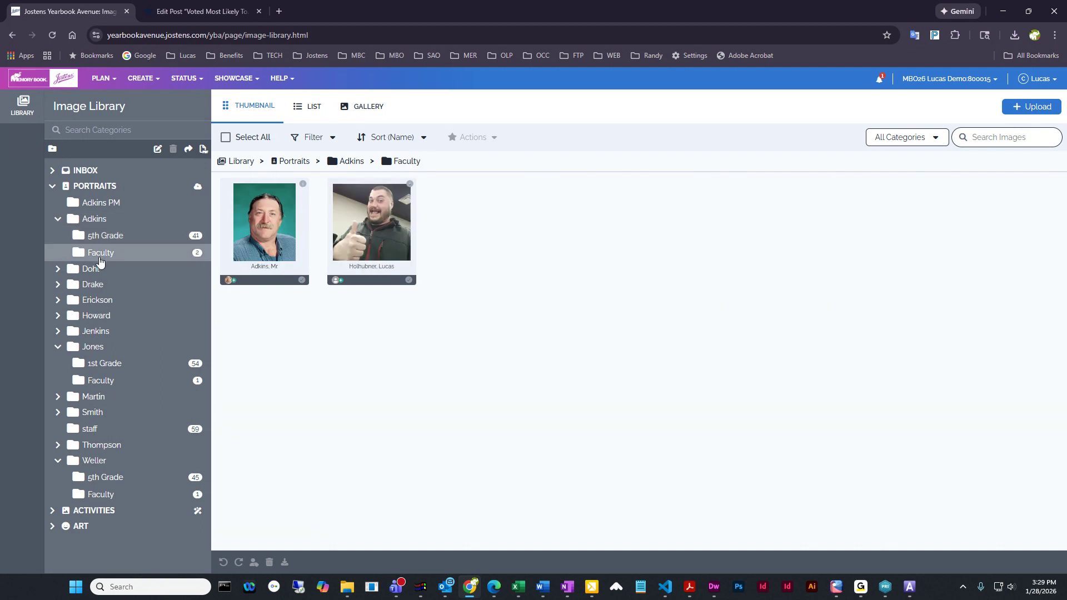
left_click(377, 217)
left_click_drag(378, 217, 109, 235)
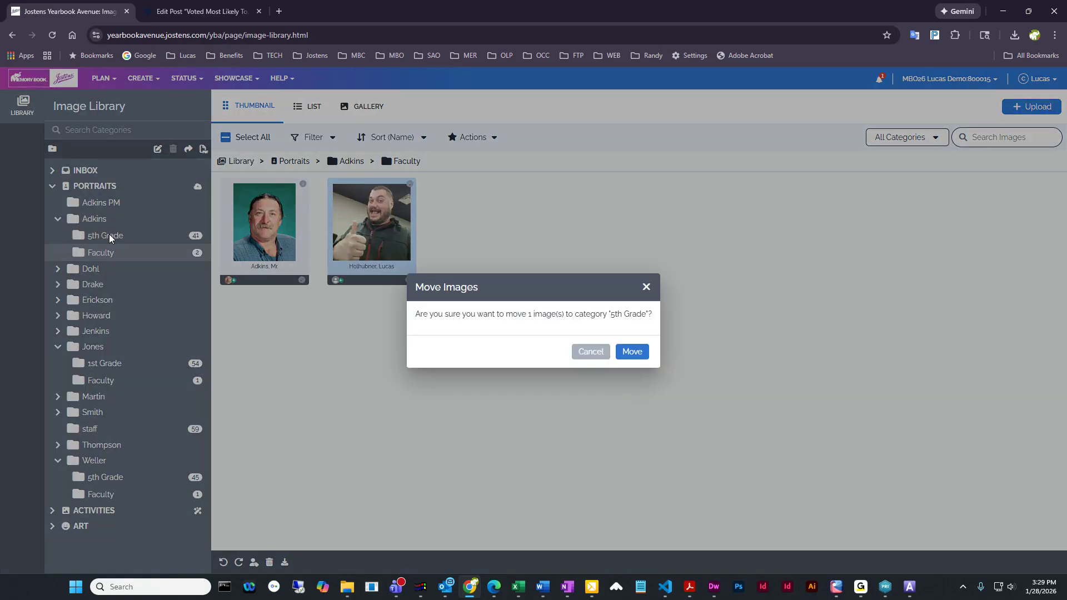
left_click(632, 354)
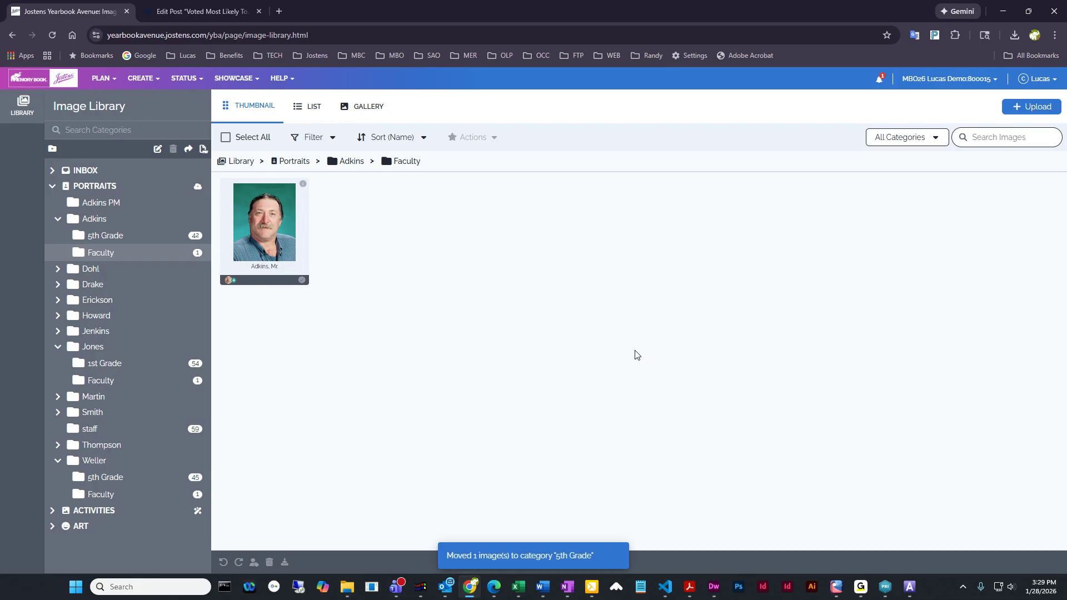
Open the Portrait Type choices for the faculty portrait at the end of the 5th Grade folder
left_click(99, 238)
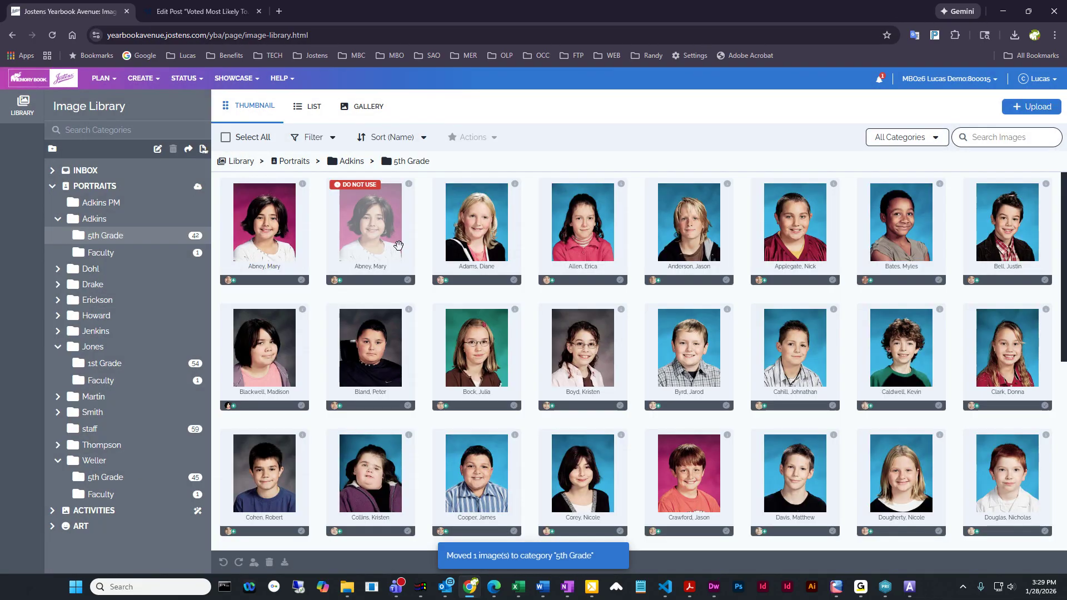
scroll(683, 384, "down", 3)
scroll(682, 386, "down", 4)
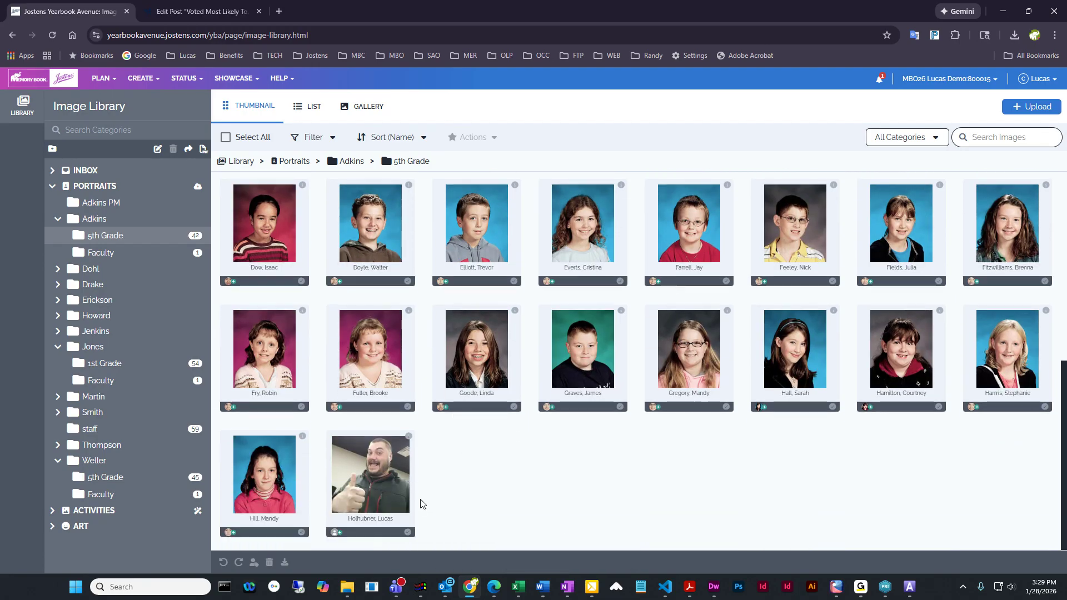
double_click(385, 473)
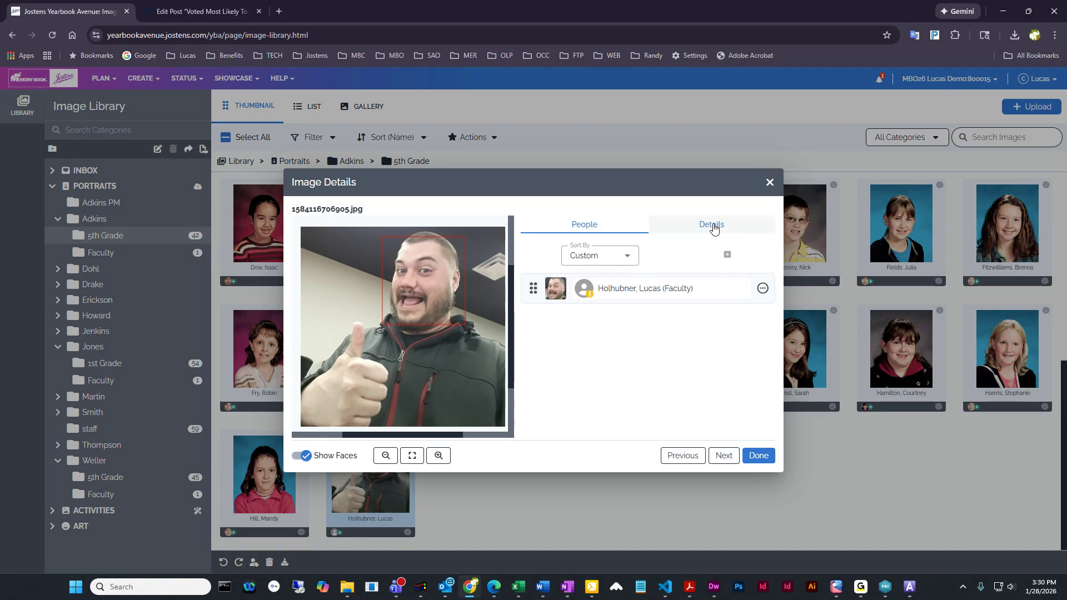
left_click(713, 226)
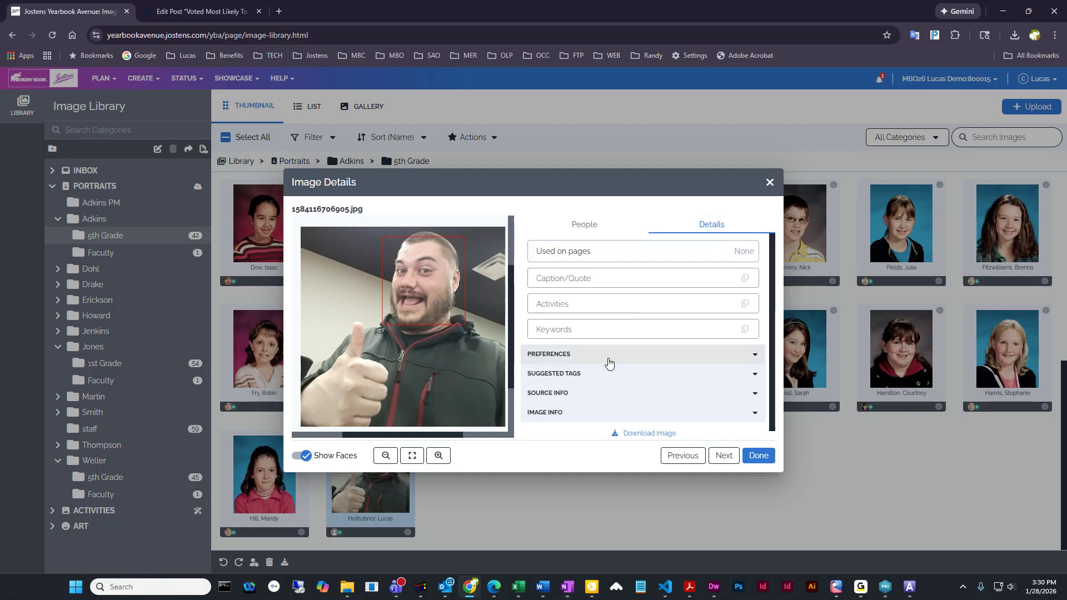
left_click(610, 361)
scroll(609, 361, "down", 2)
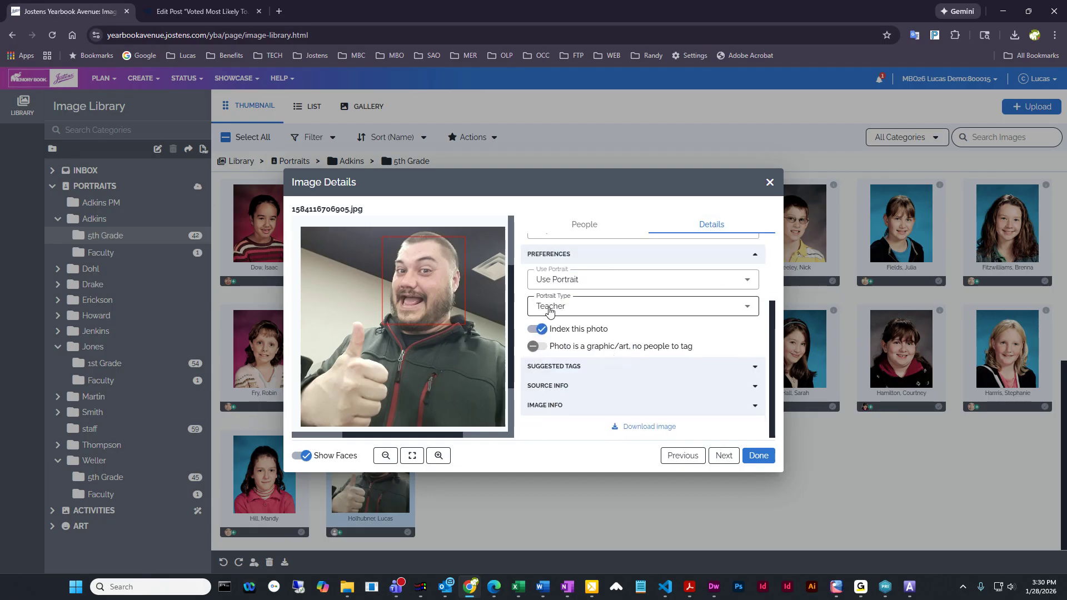
left_click(605, 311)
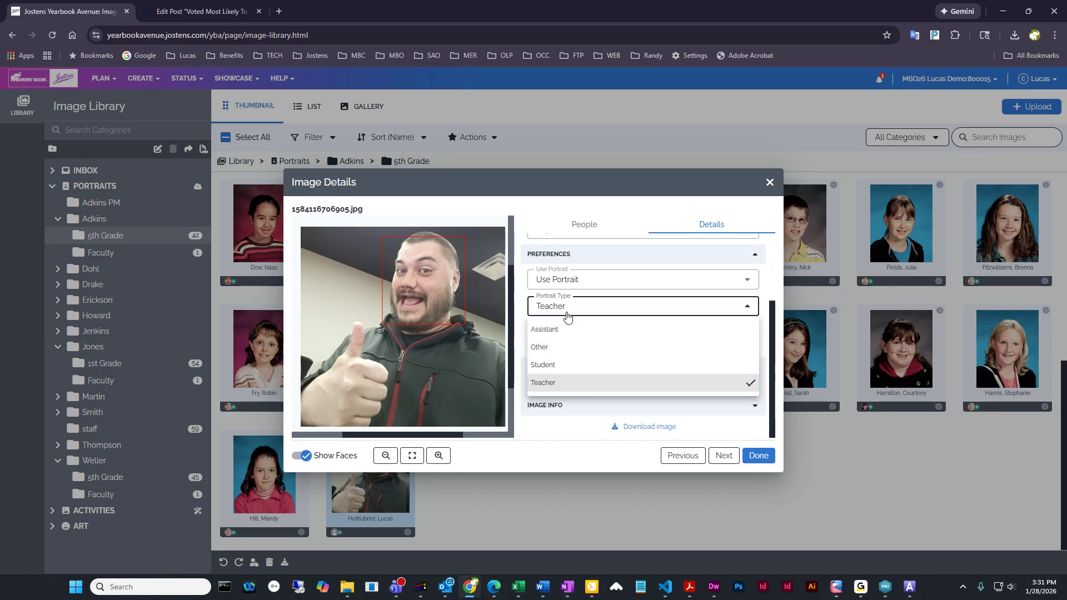
Keep Teacher as the faculty portrait's type, finish its image details and look over the portraits in the 5th Grade folder
left_click(576, 306)
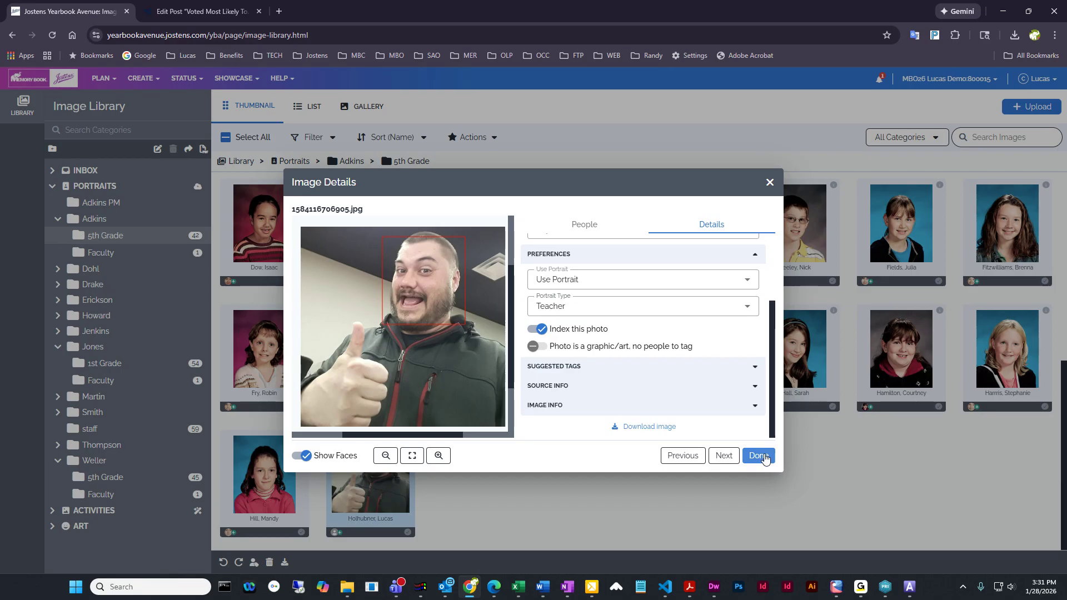
left_click(760, 456)
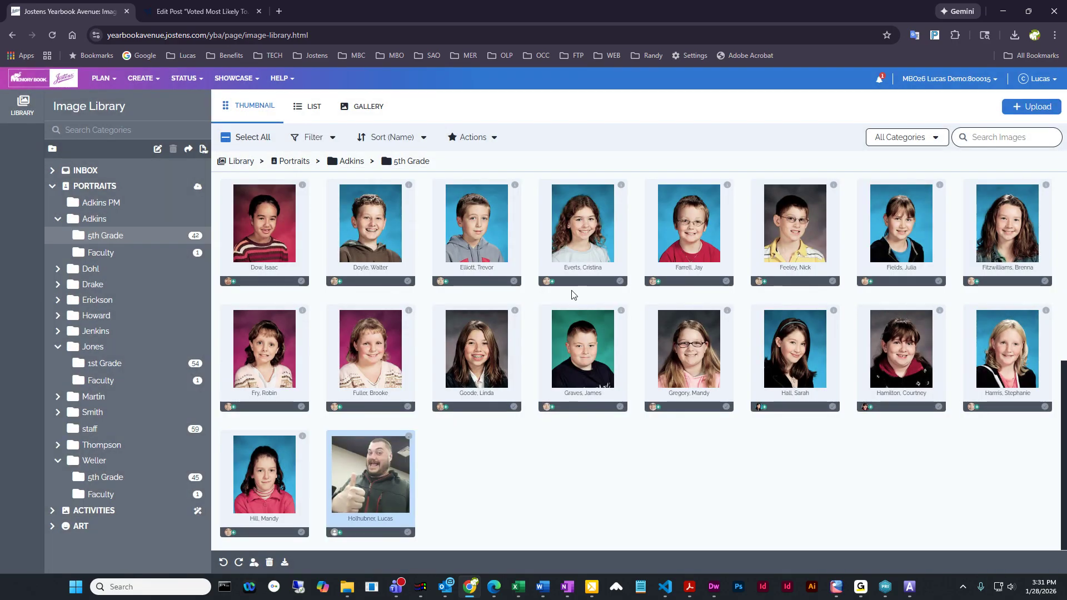
scroll(579, 328, "up", 6)
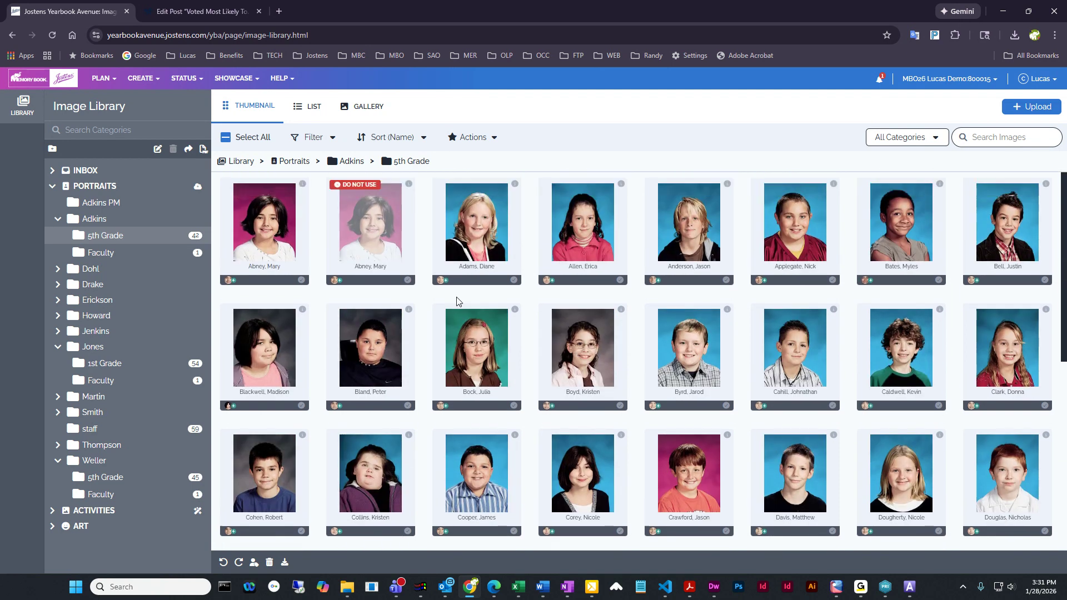
scroll(628, 320, "down", 6)
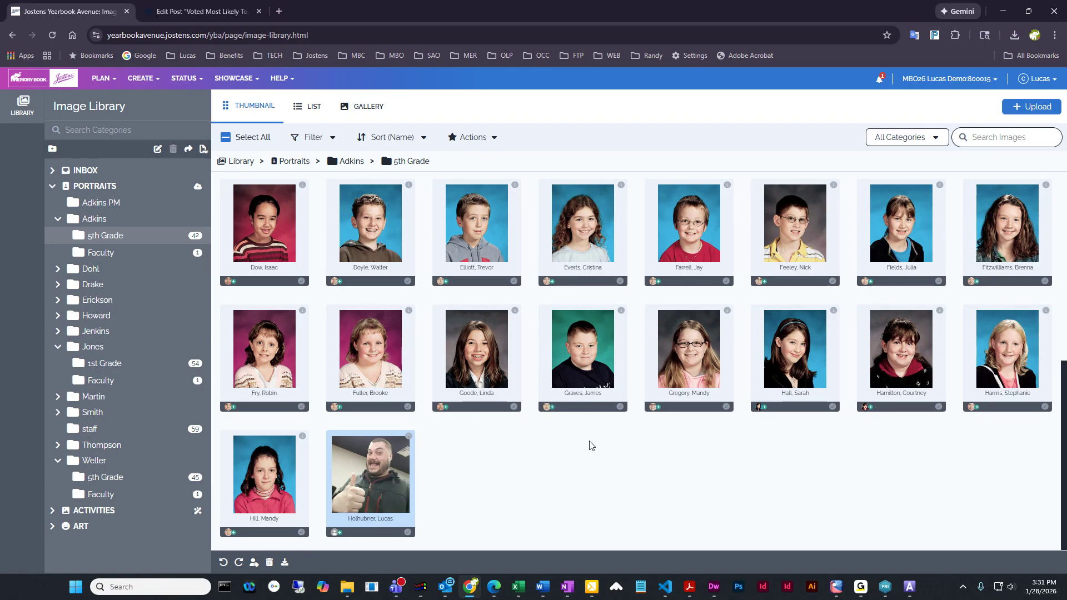
scroll(439, 492, "up", 7)
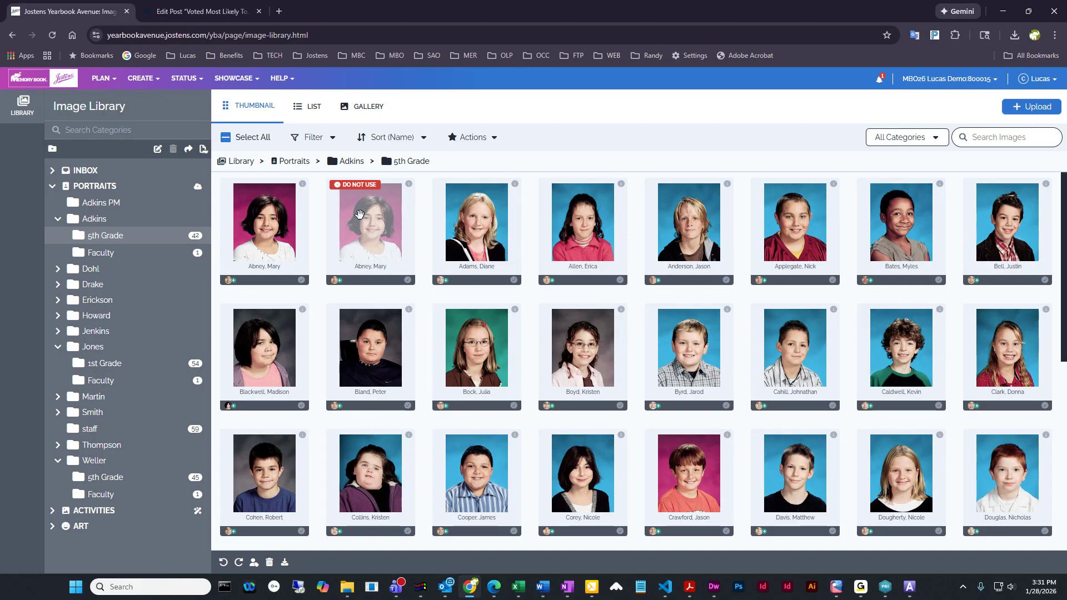
Open the page 8 layout from the image library and check the portrait panel on it
left_click(150, 82)
left_click(151, 105)
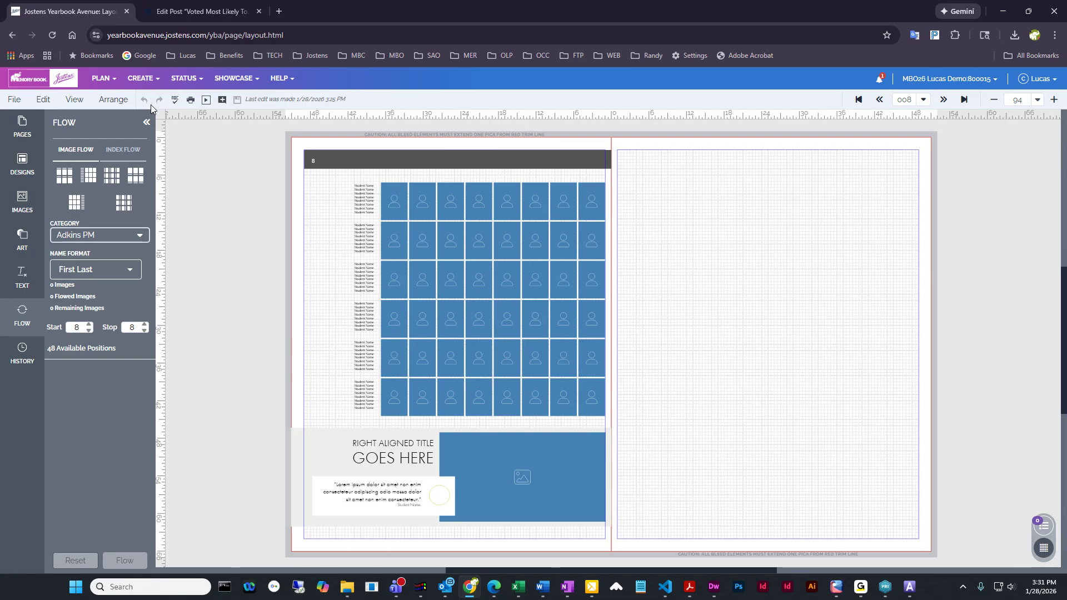
left_click(478, 232)
left_click(657, 286)
Change the left page's background color to the dark gray already used on the page
right_click(322, 147)
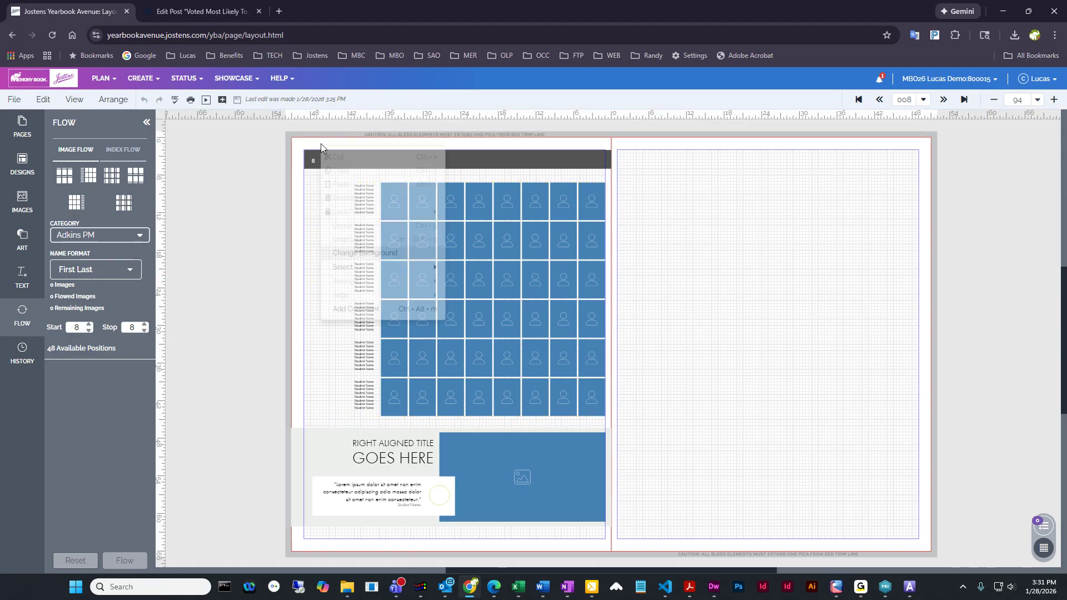
left_click(371, 268)
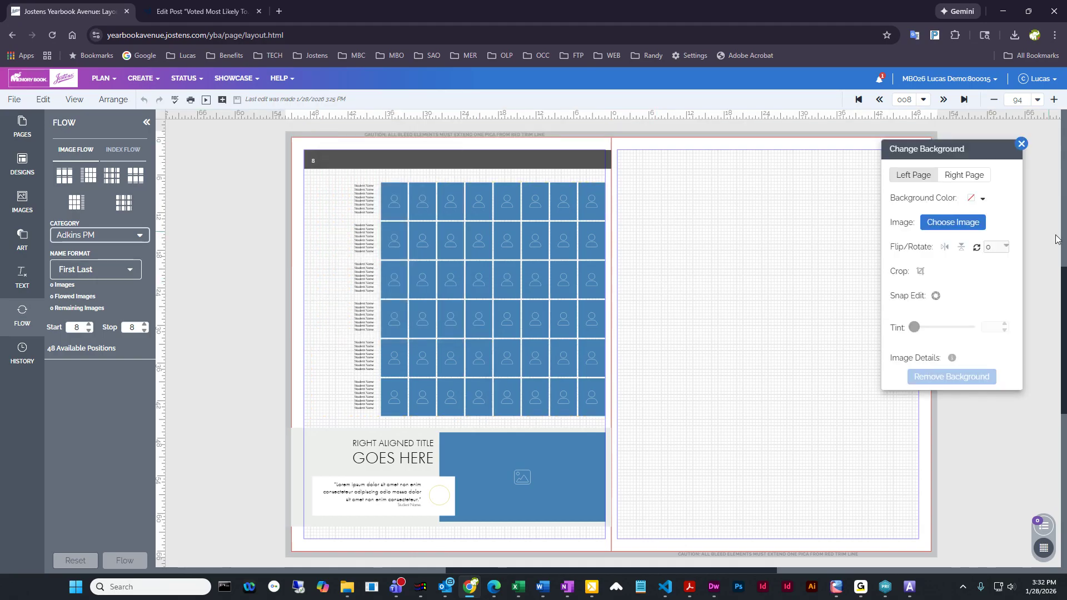
left_click(983, 199)
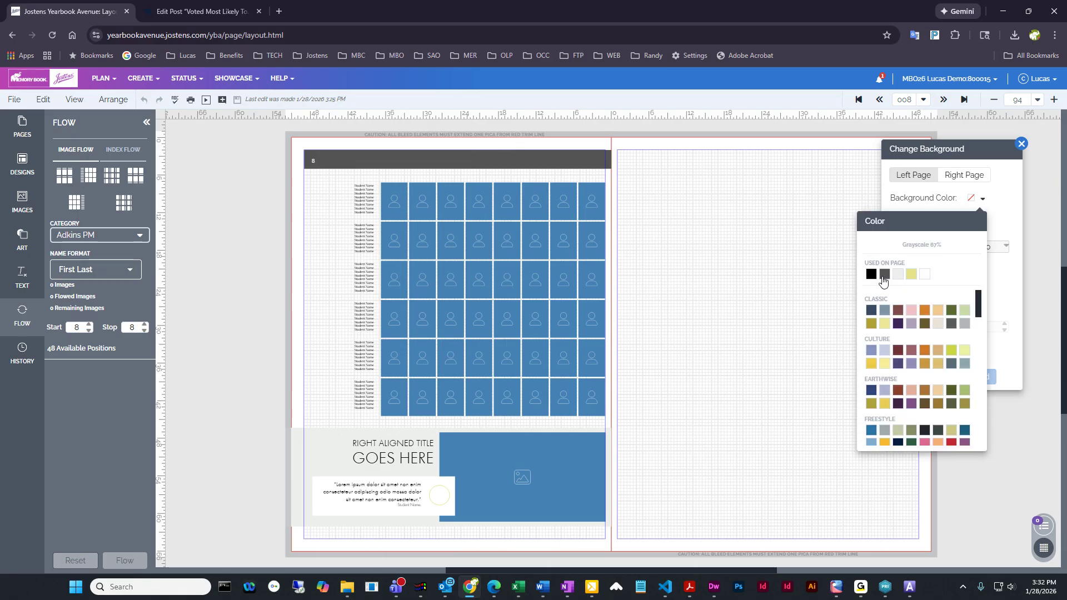
left_click(885, 275)
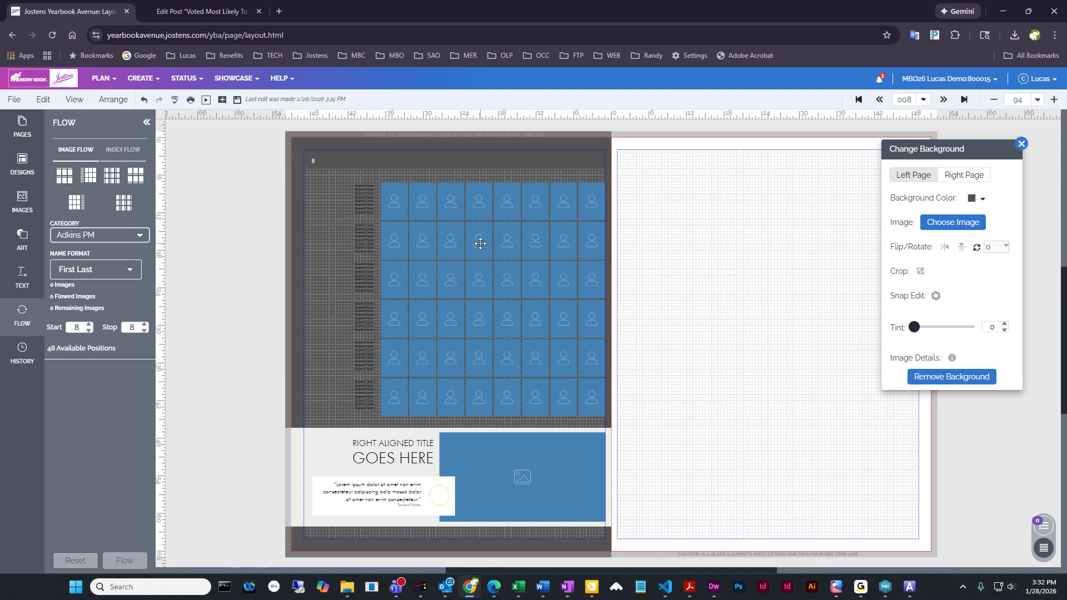
Set the text fill of the student names in the page 8 portrait panel to white
left_click(480, 243)
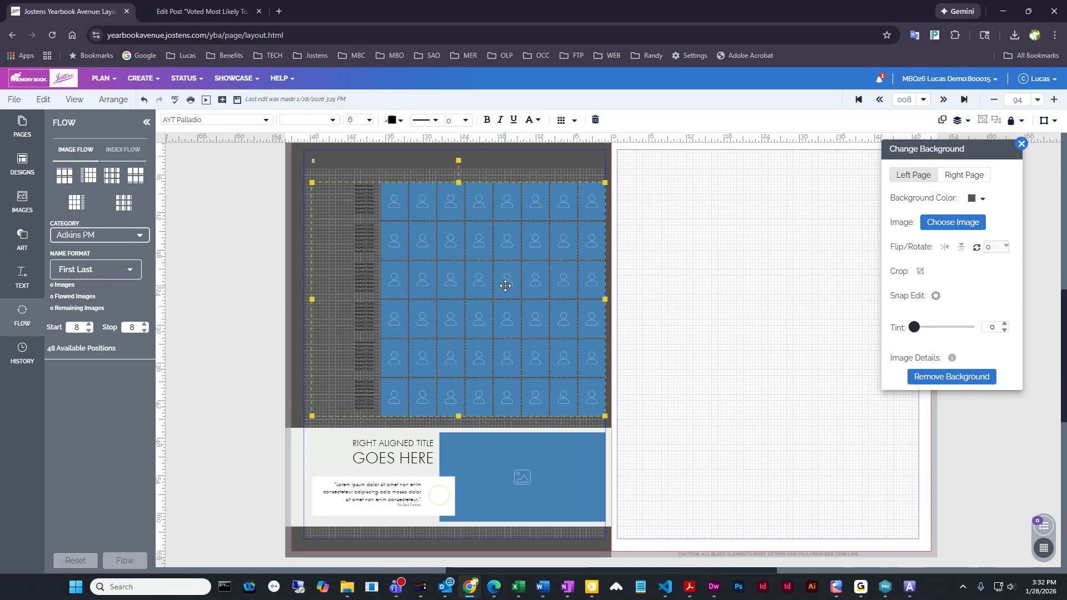
scroll(505, 287, "up", 1)
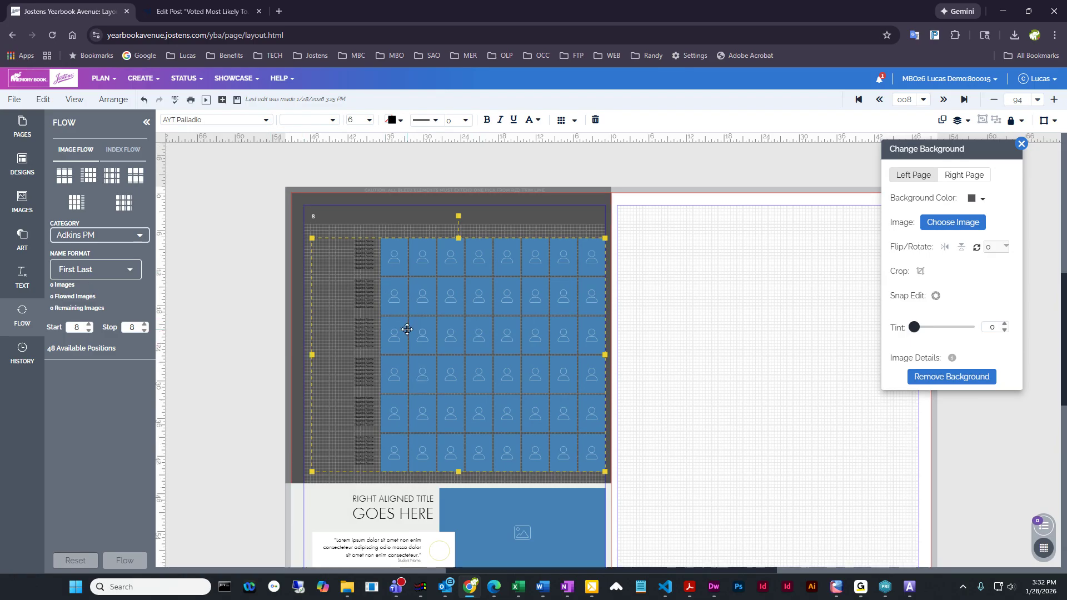
left_click(249, 323)
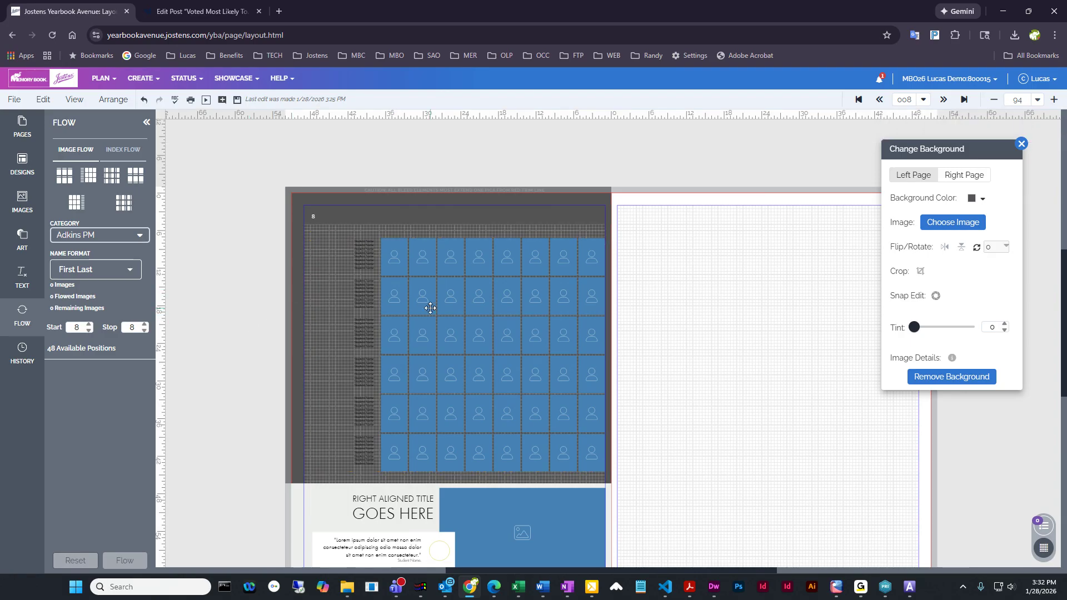
left_click(430, 308)
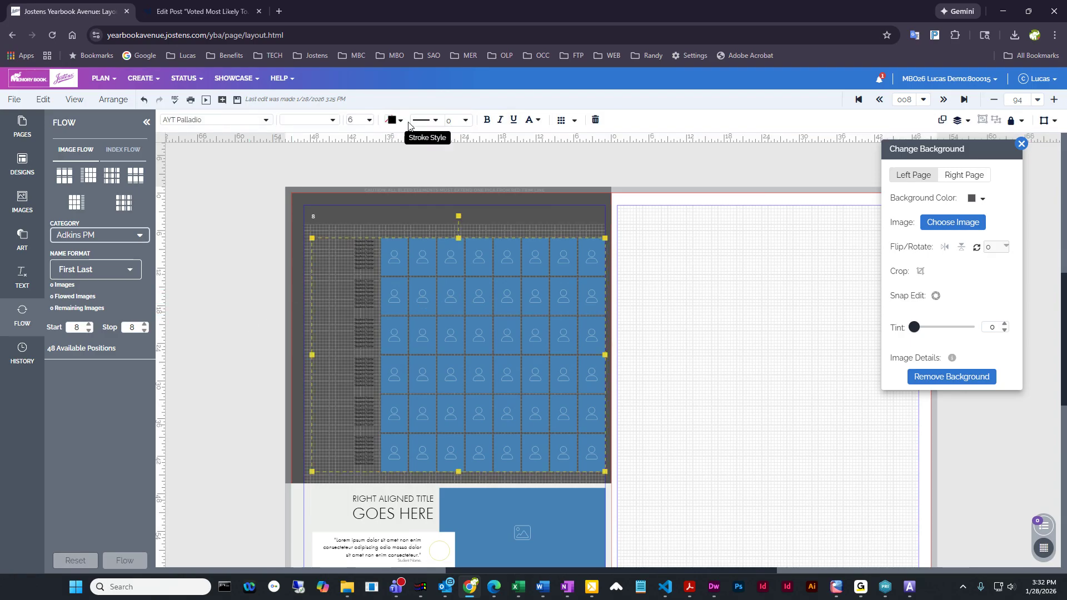
left_click(393, 120)
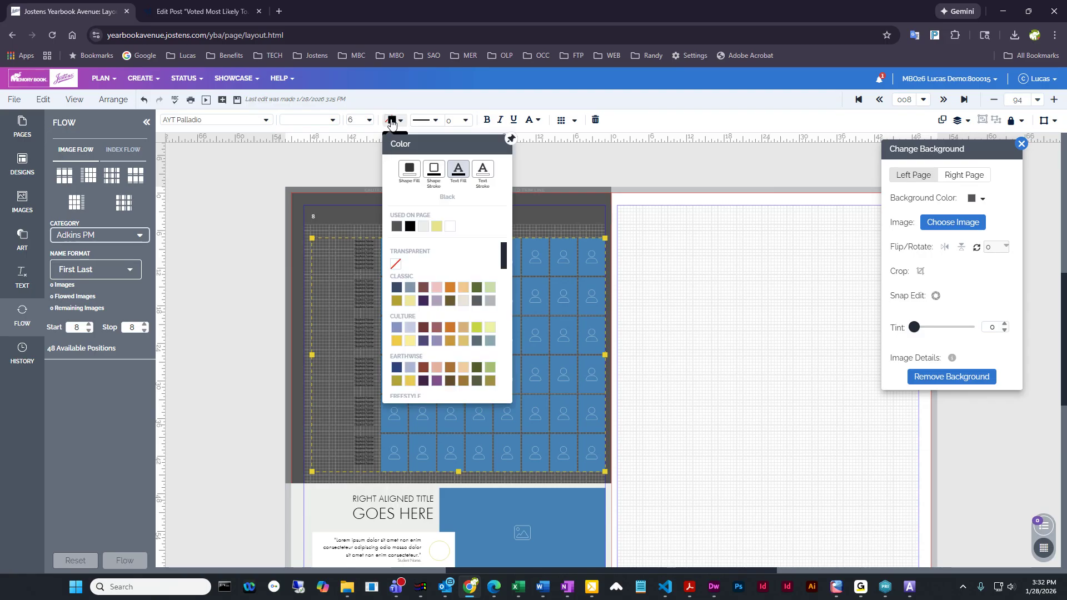
left_click(450, 227)
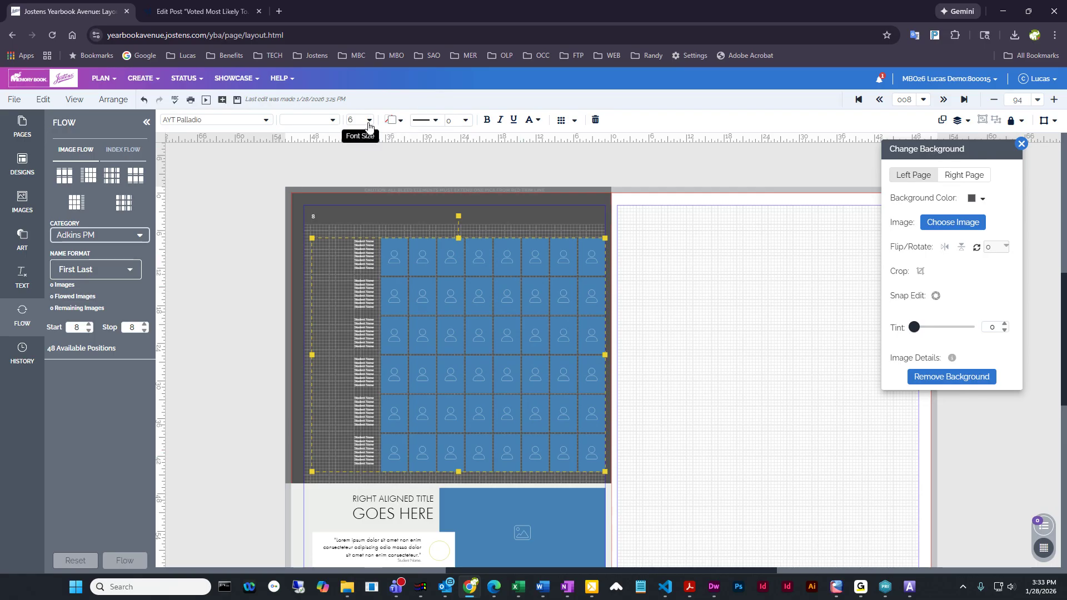
Try font sizes 10 and 8 on the portrait panel's student names and return them to size 6
left_click(371, 121)
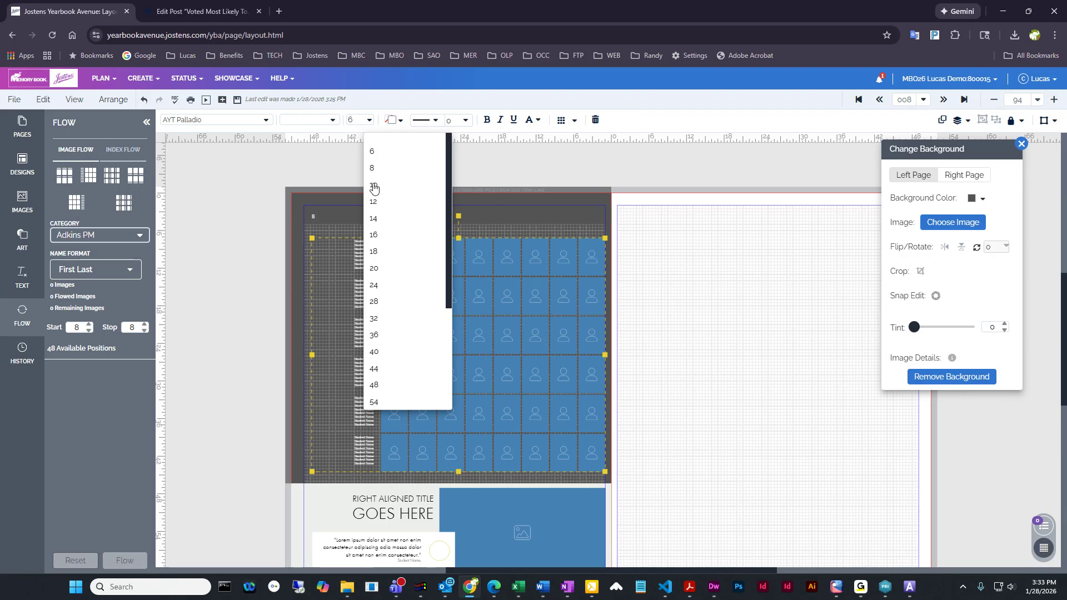
left_click(373, 184)
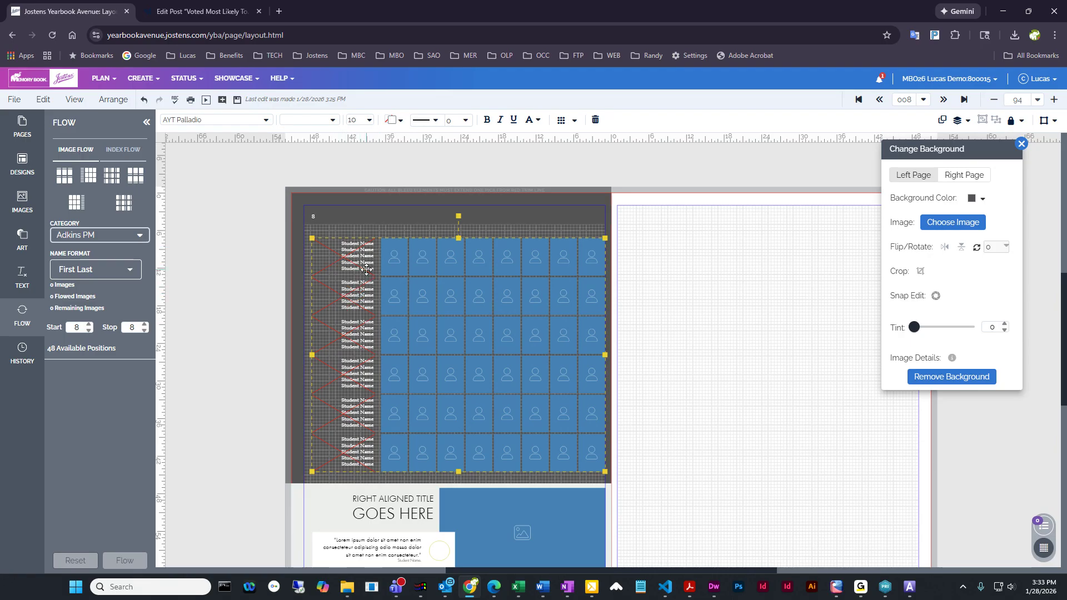
left_click(369, 121)
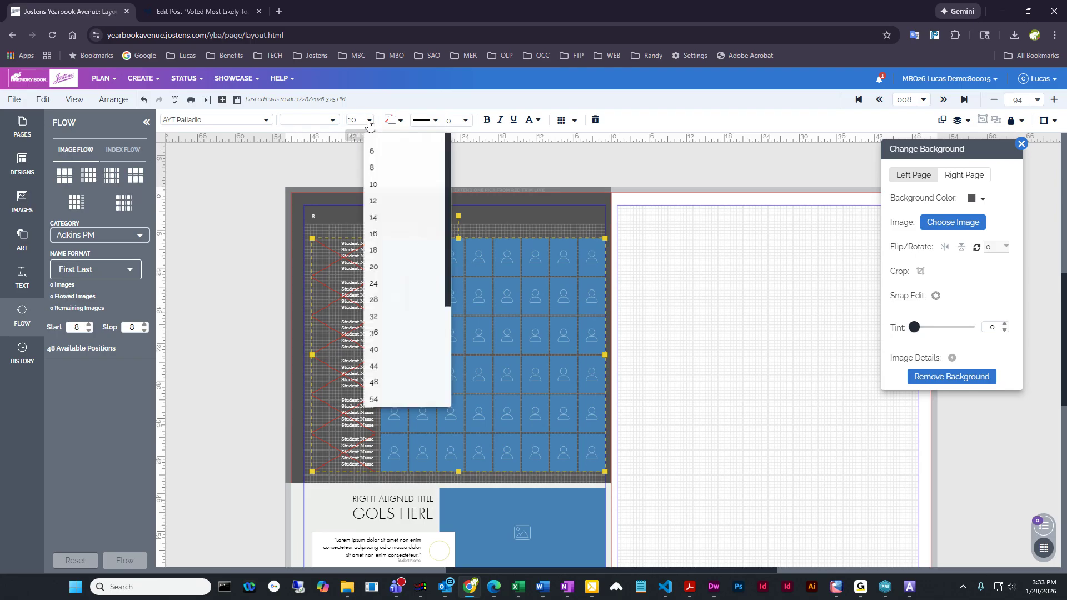
left_click(373, 169)
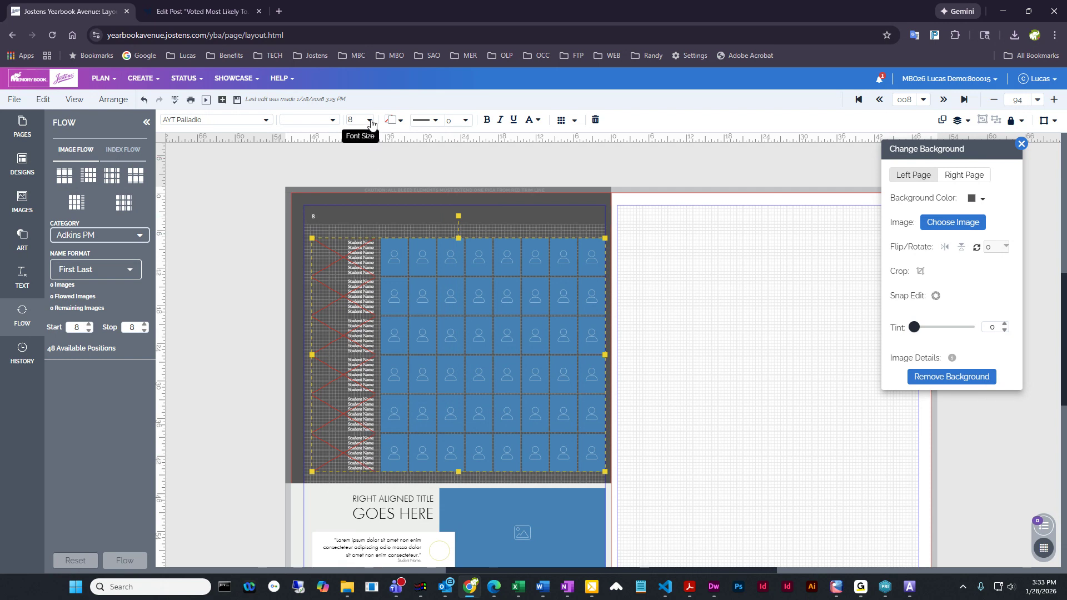
left_click(367, 120)
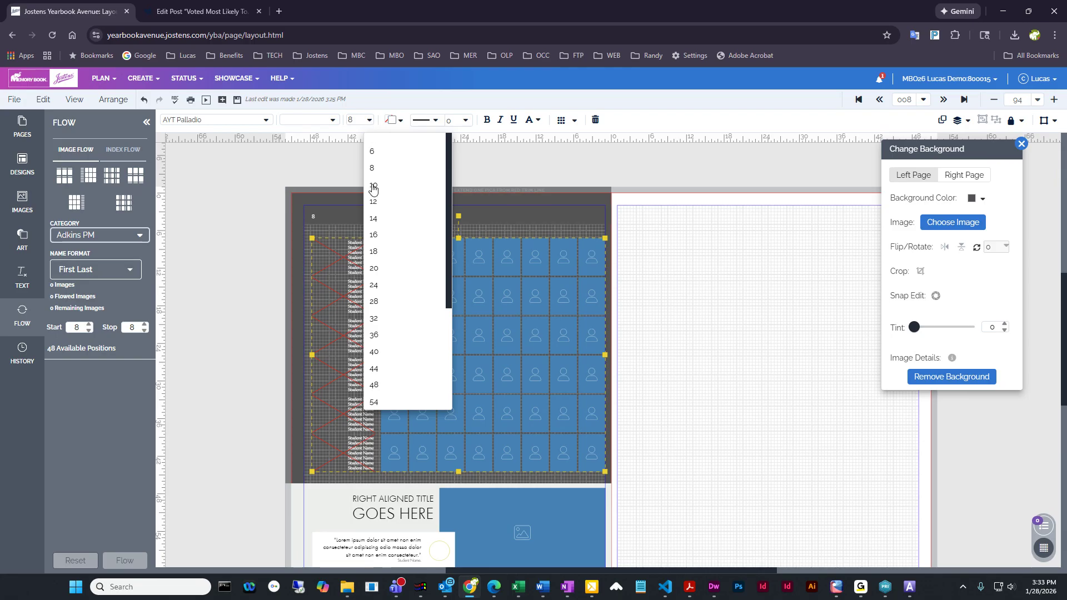
left_click(371, 153)
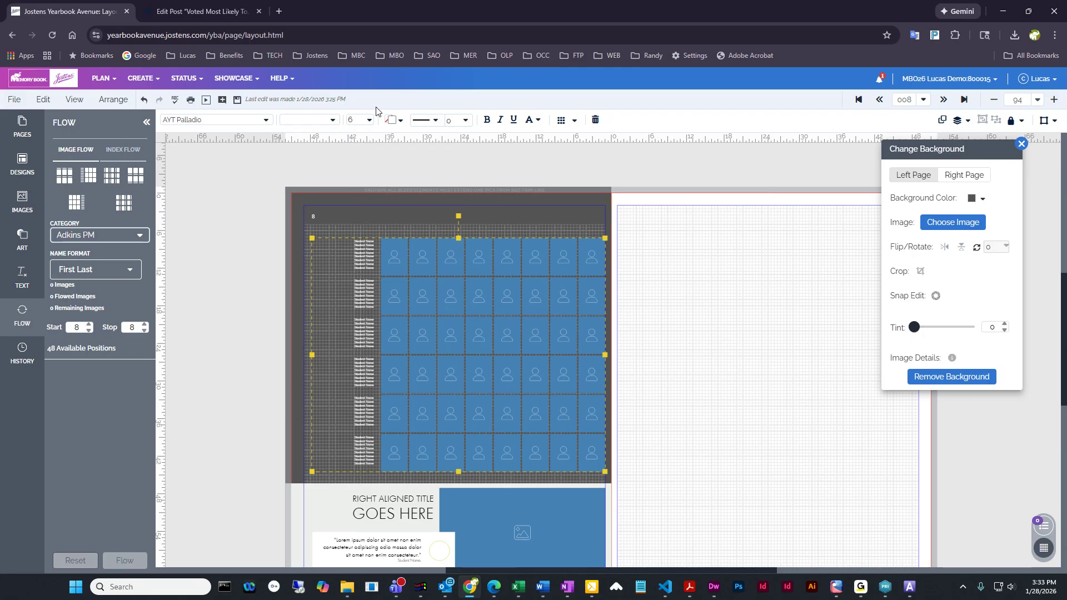
Set the portrait panel's student names to font size 7 and make them bold
left_click(346, 122)
type("7")
key("Return")
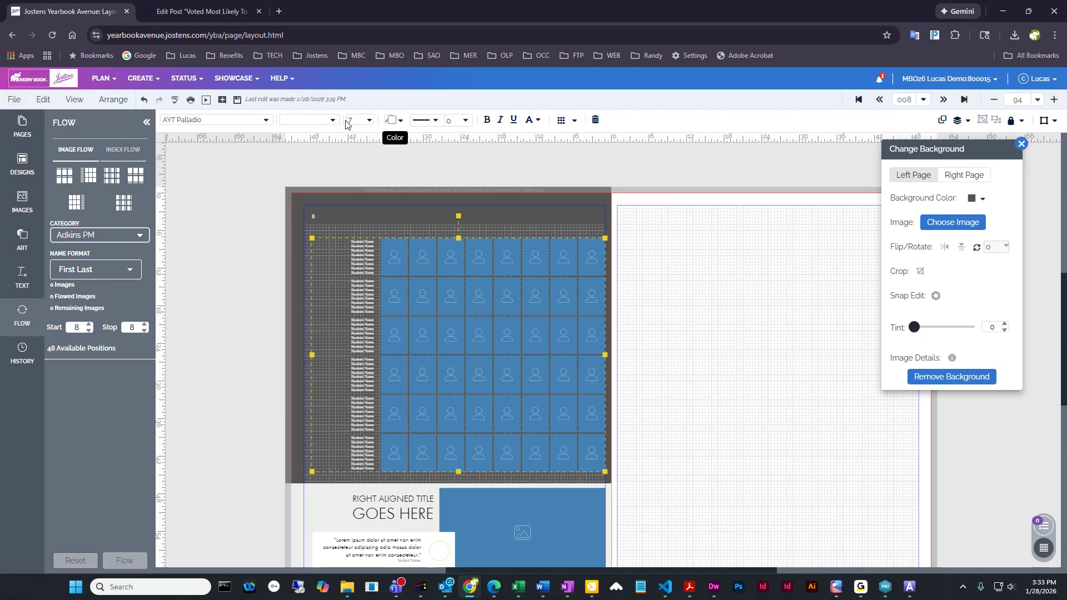
left_click(485, 121)
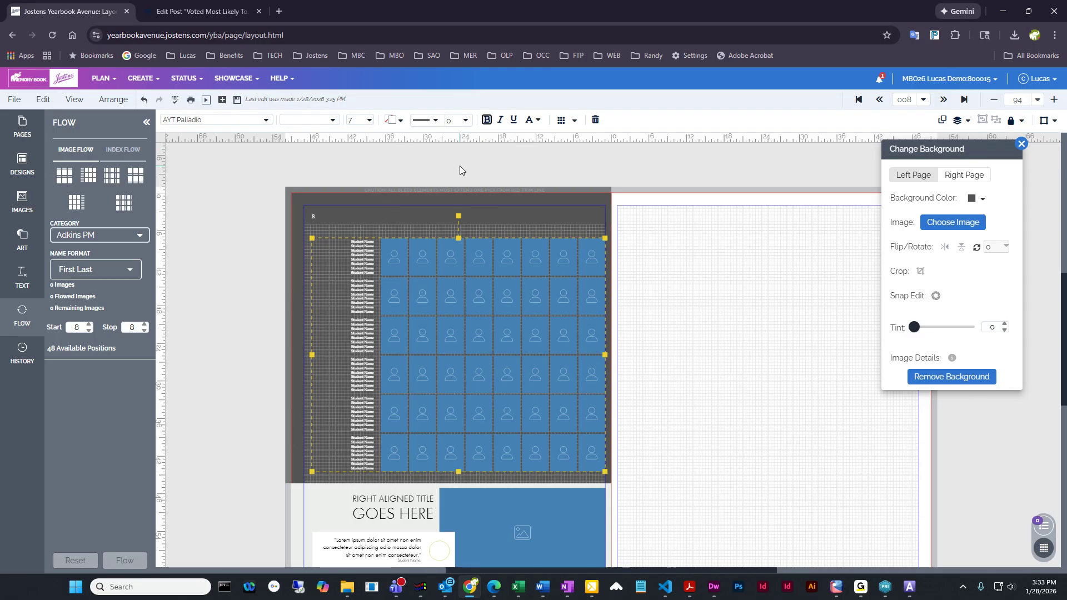
Set the portrait shape to Circle in the portrait panel's Flow Options
scroll(460, 169, "down", 1)
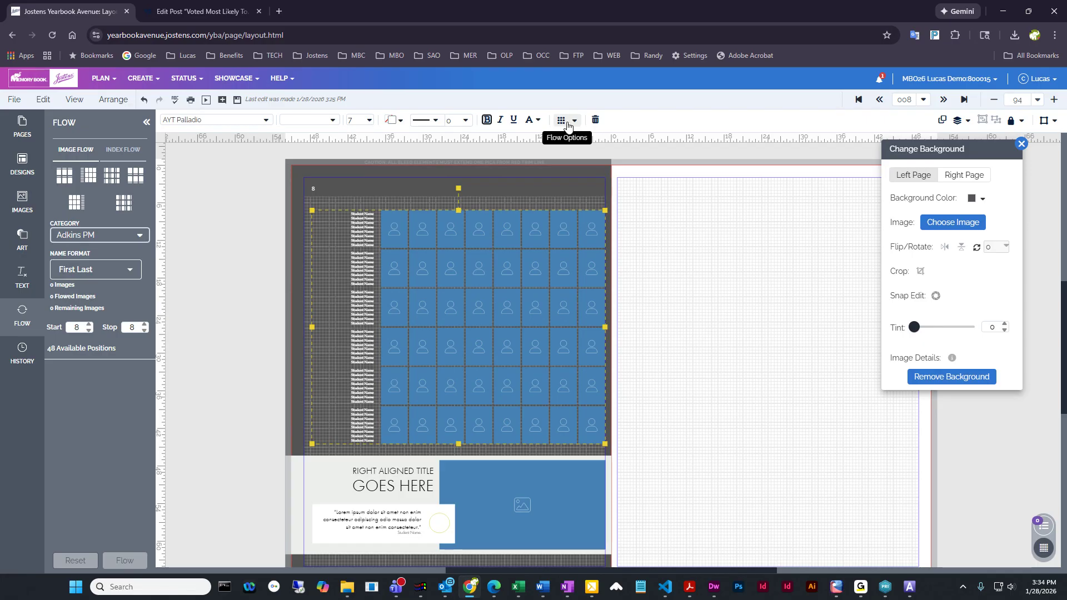
left_click(563, 120)
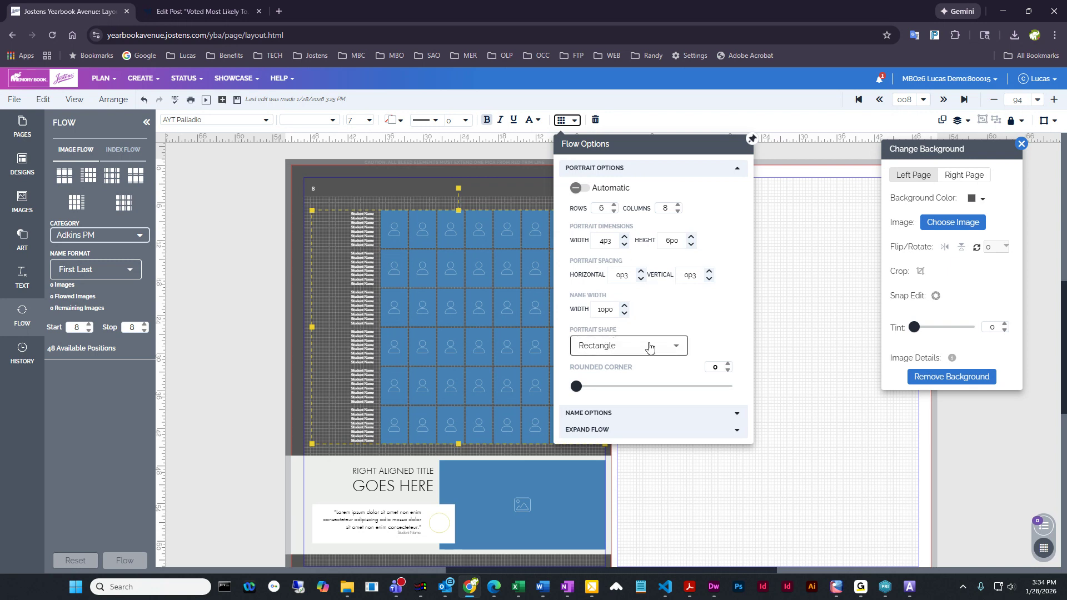
left_click(656, 348)
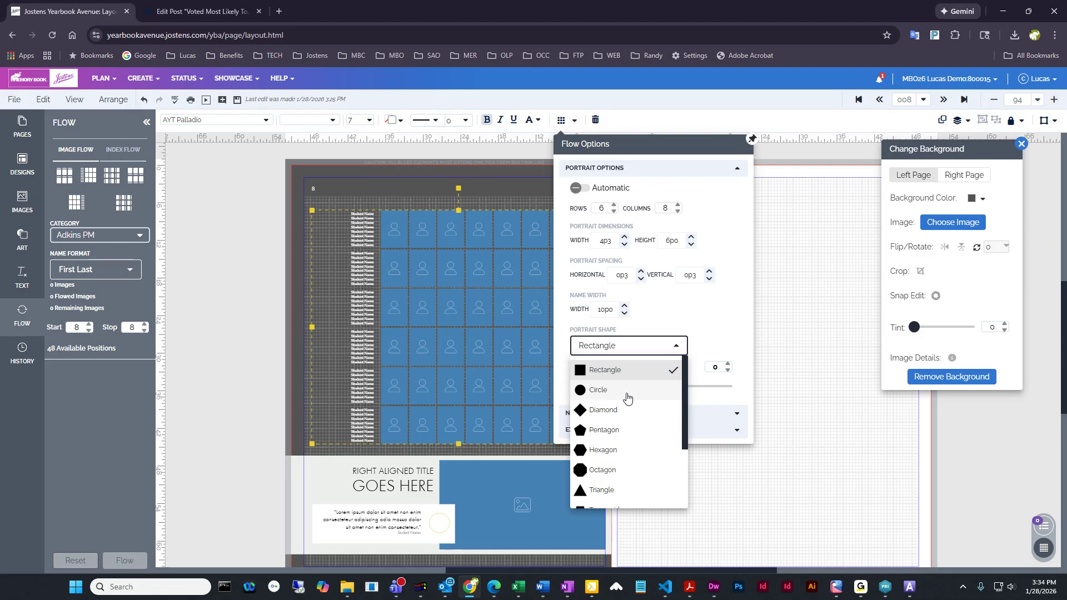
left_click(600, 396)
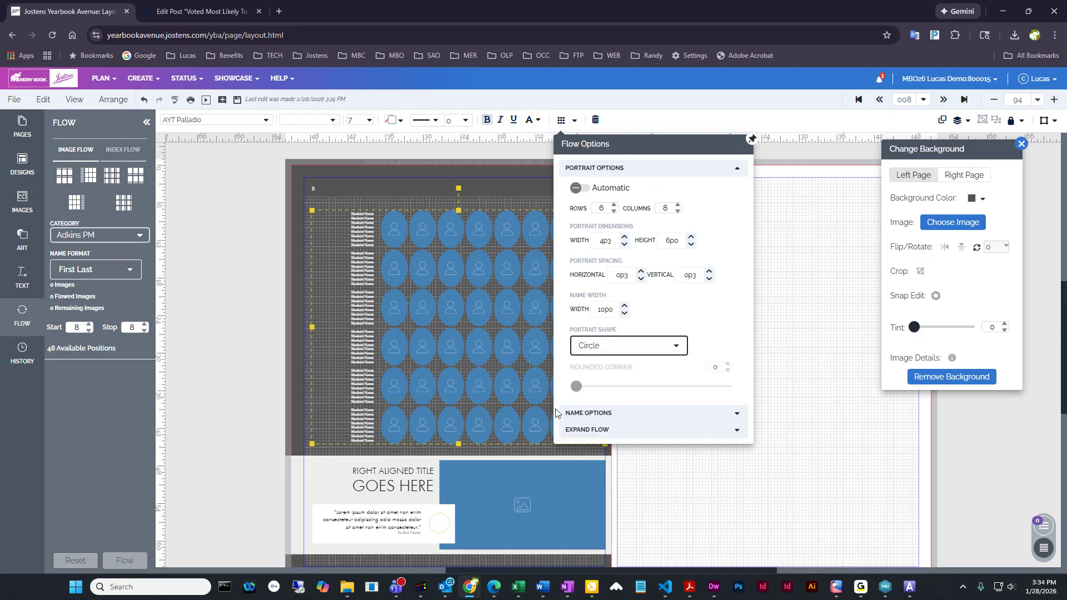
Try the Diamond and Parallelogram portrait shapes on the panel, return to Circle and close the flow options
left_click(621, 356)
left_click(605, 409)
left_click(620, 354)
scroll(640, 444, "down", 3)
left_click(607, 479)
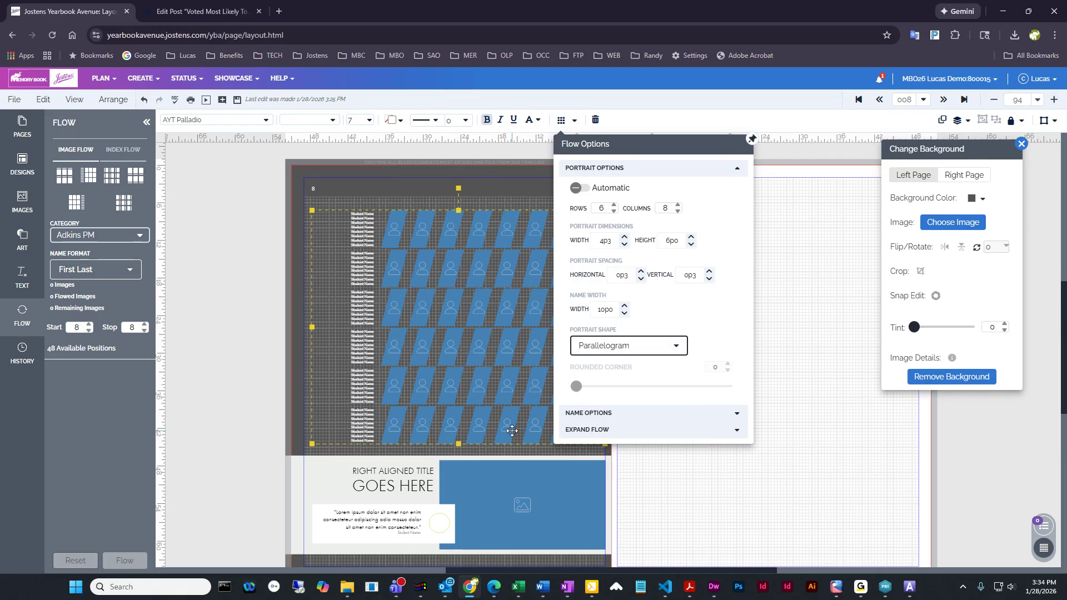
left_click(644, 349)
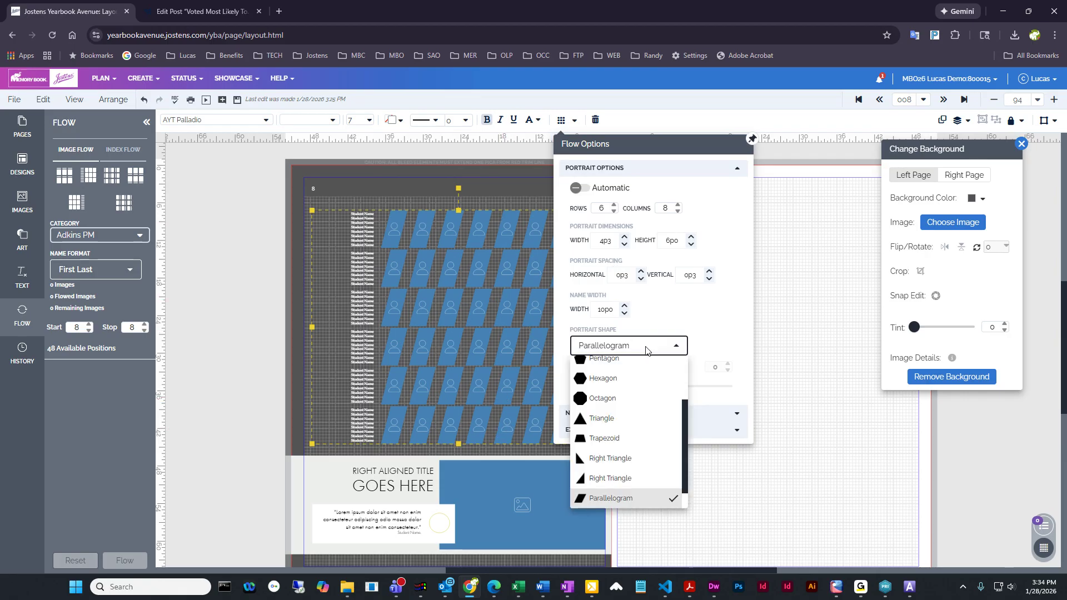
scroll(635, 428, "up", 1)
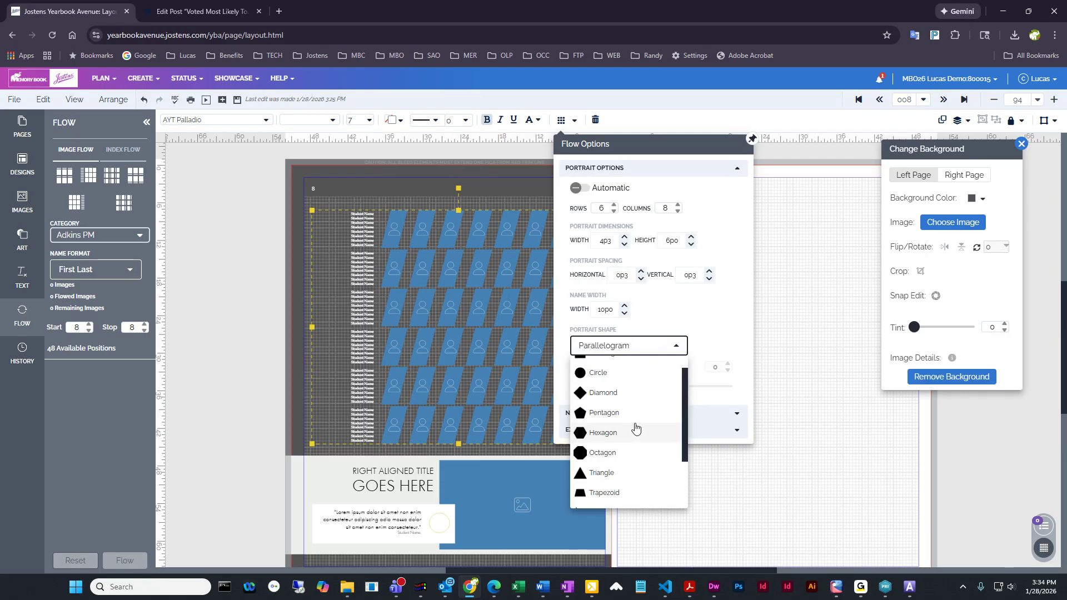
left_click(611, 373)
left_click(790, 325)
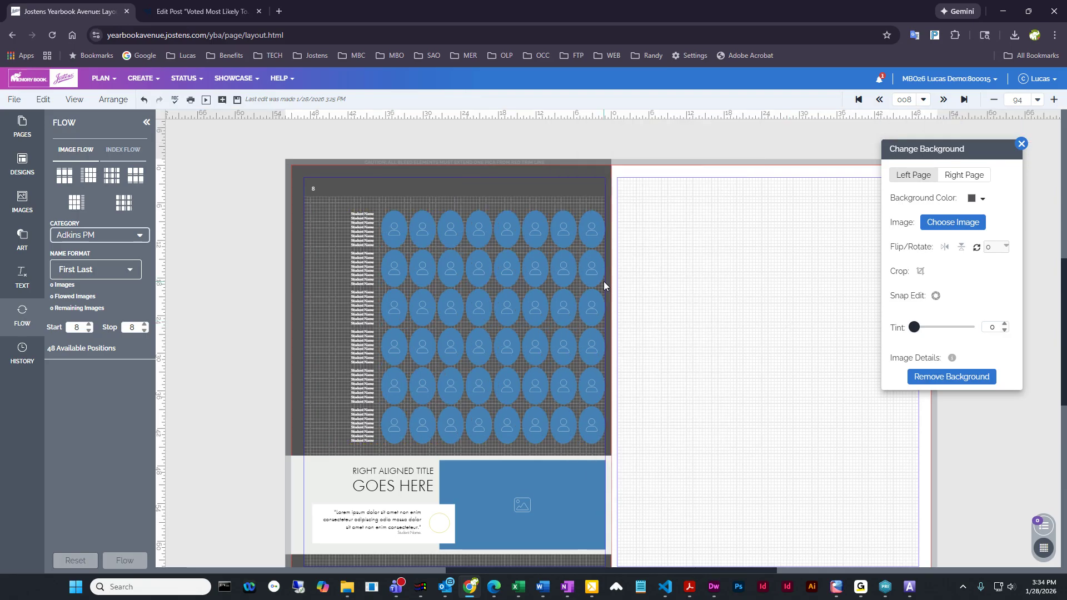
Change the font of the portrait panel's student names to AYT Avalon
left_click(467, 267)
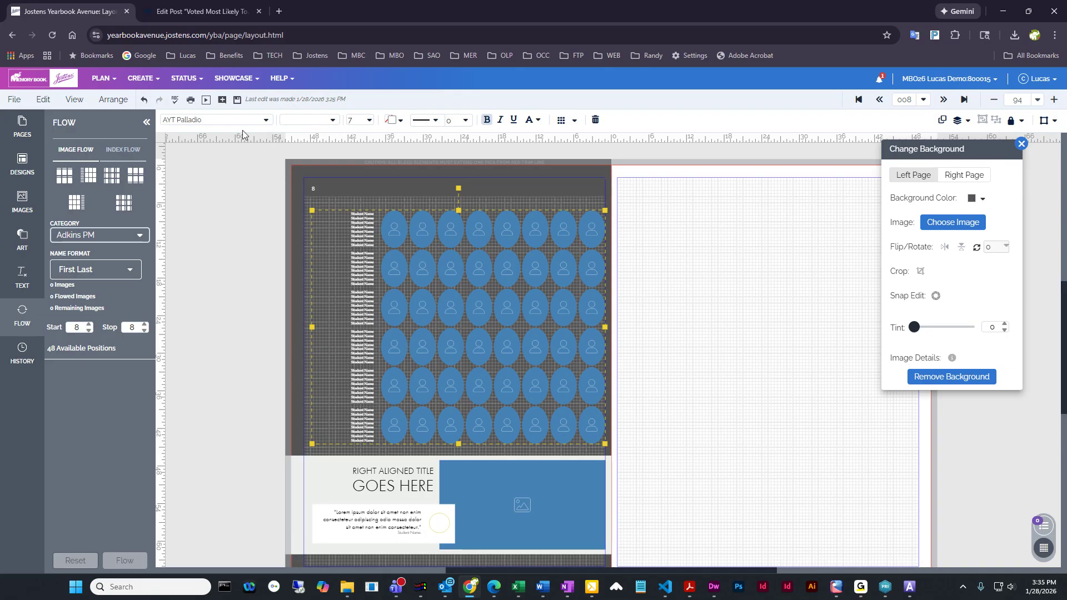
left_click(265, 121)
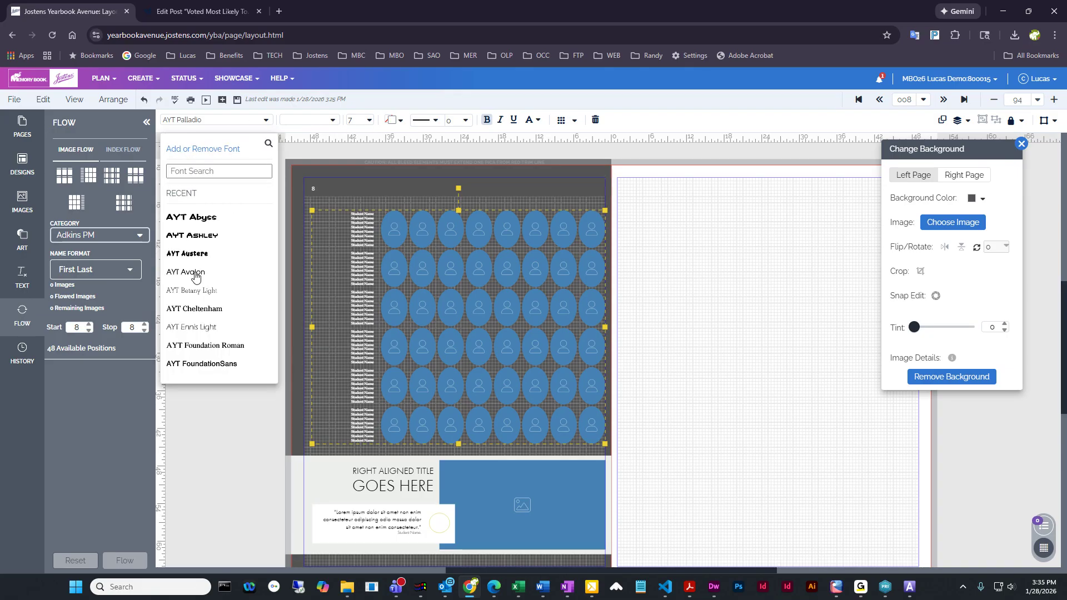
left_click(196, 273)
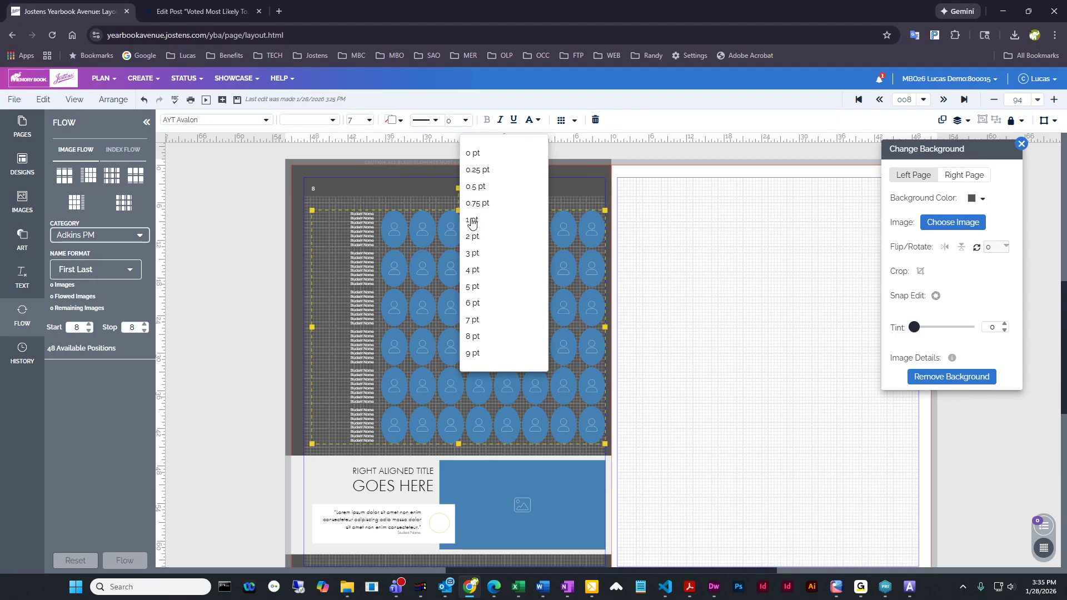
Give the portraits in the panel a 1 pt outline and set its shape stroke color to white
left_click(472, 219)
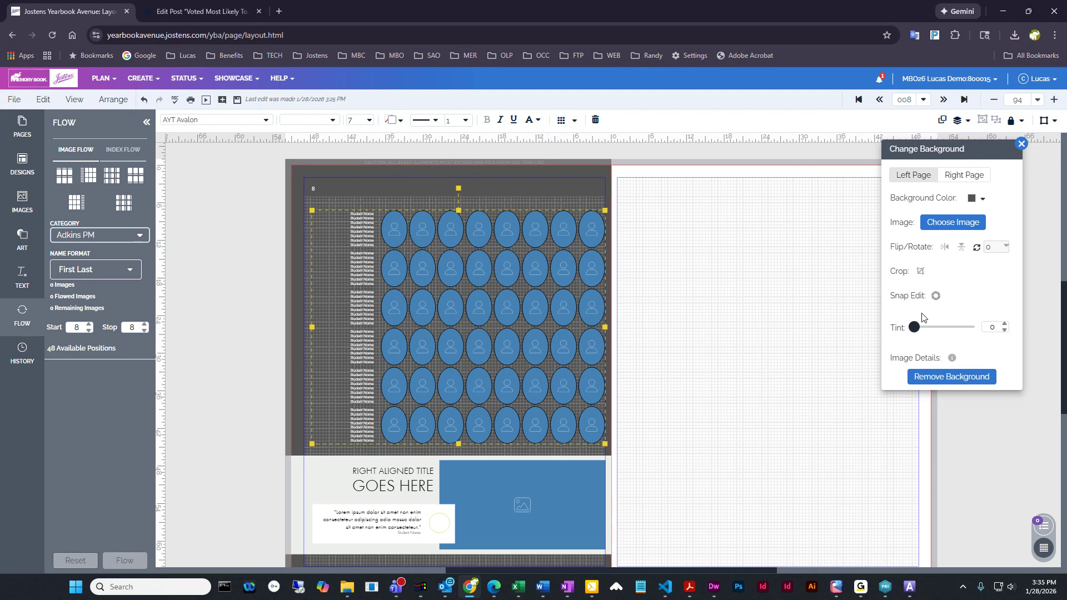
left_click_drag(974, 149, 757, 151)
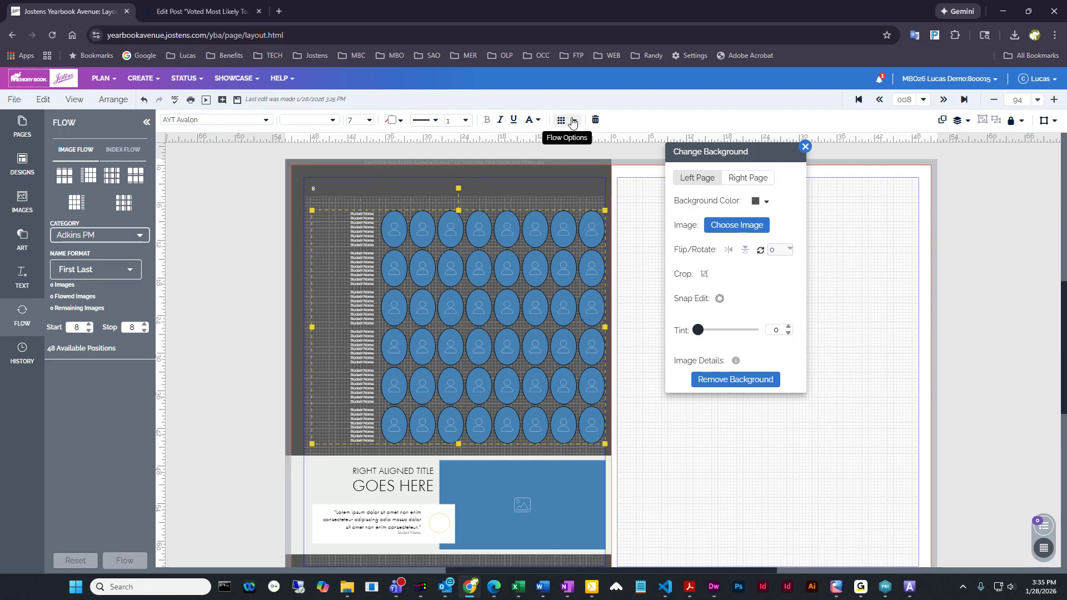
left_click(405, 126)
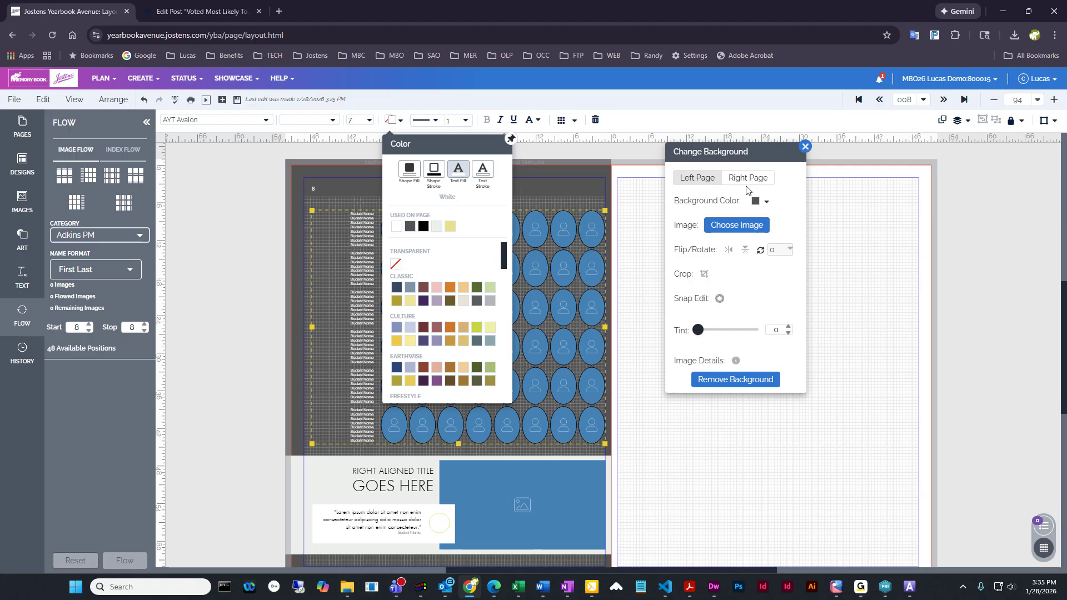
left_click(596, 301)
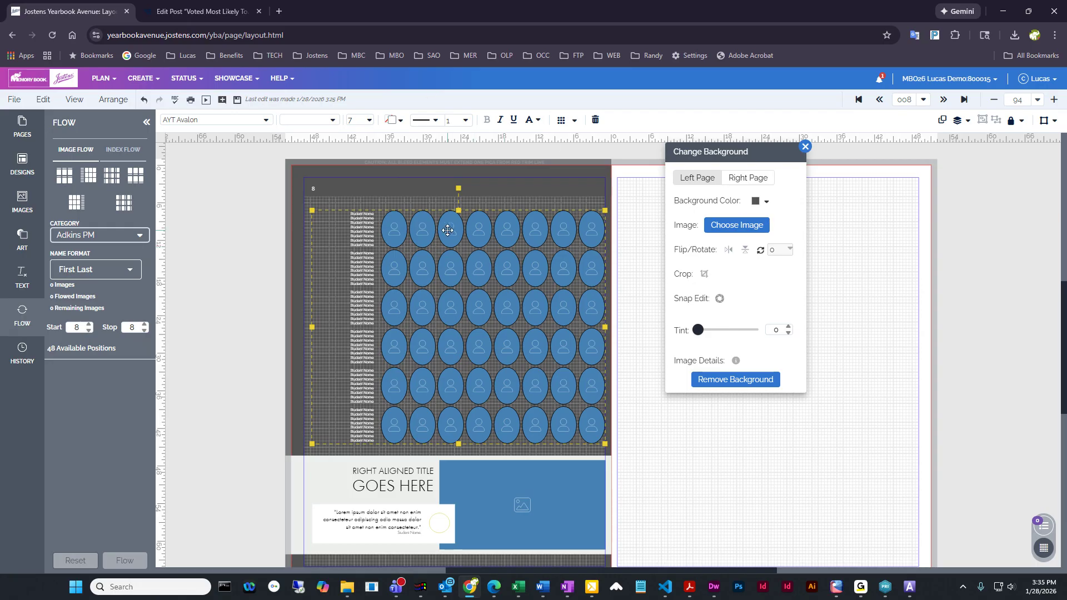
left_click(398, 128)
left_click(435, 173)
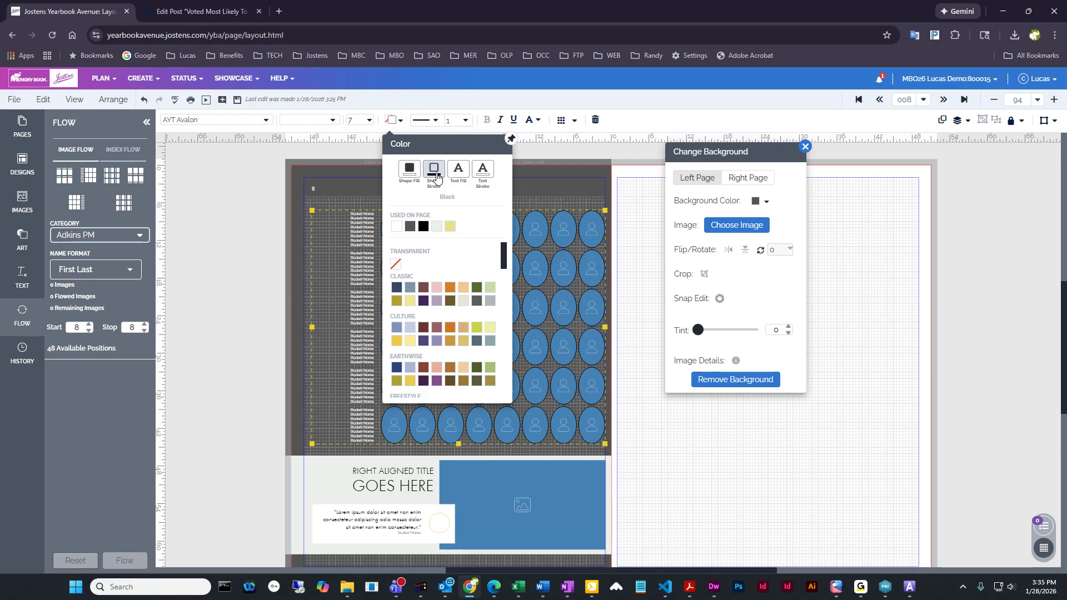
left_click(396, 225)
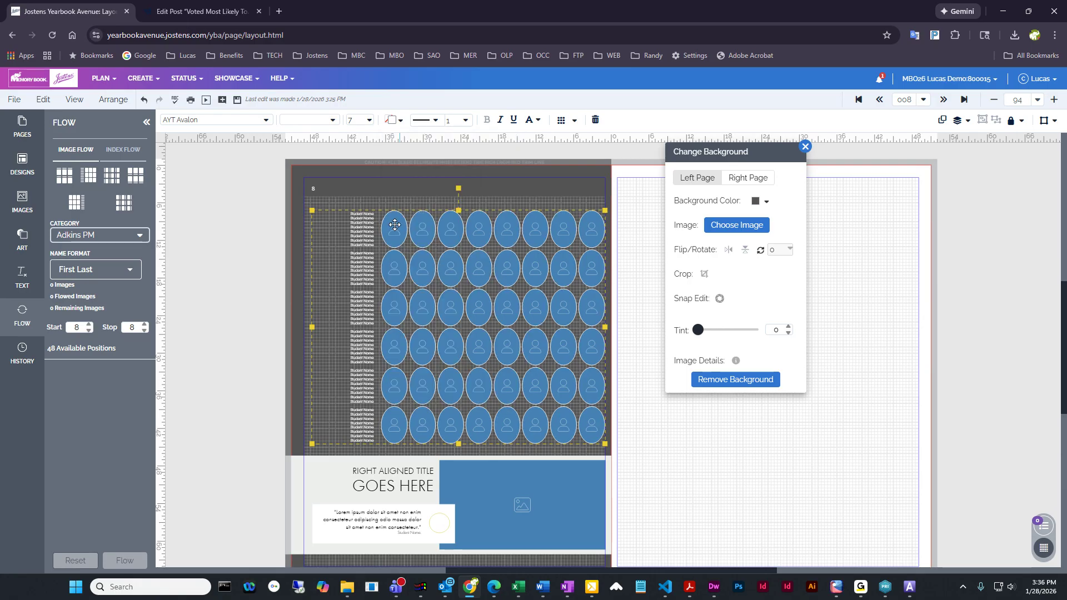
left_click(392, 121)
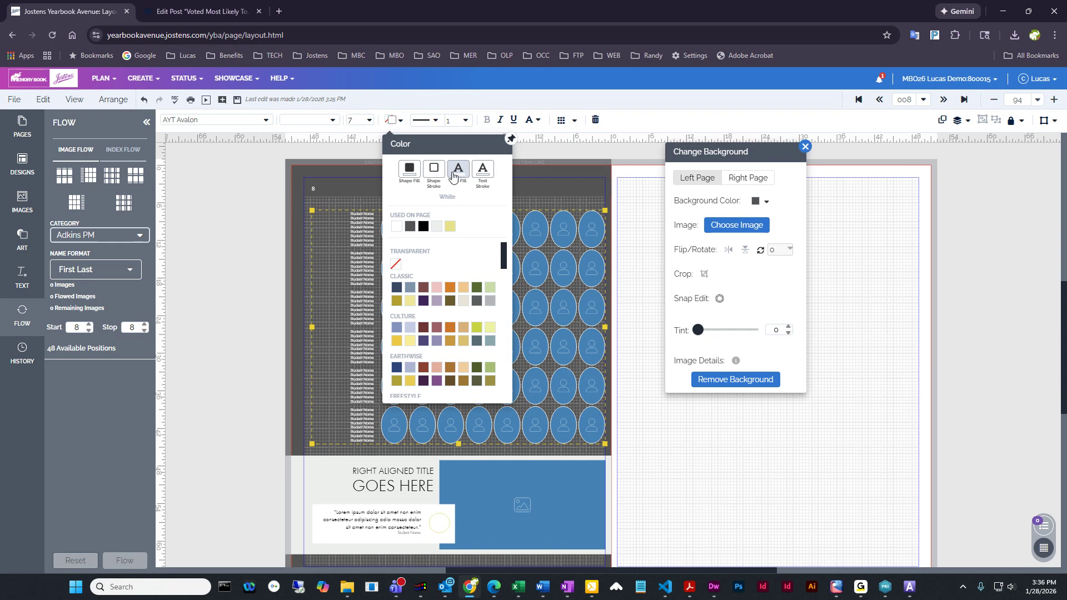
left_click(435, 171)
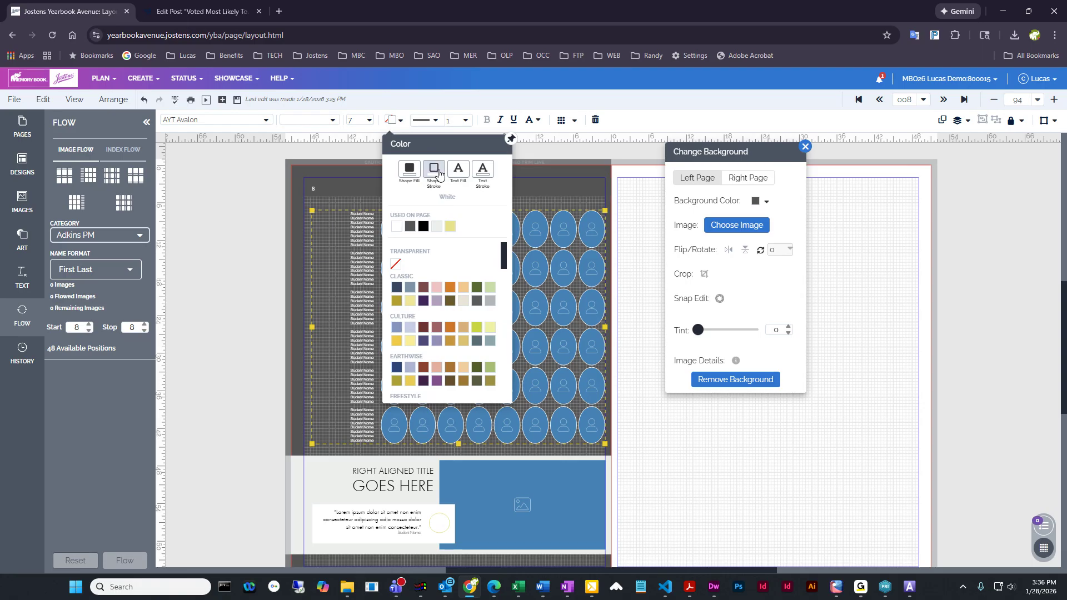
left_click(537, 230)
left_click(391, 121)
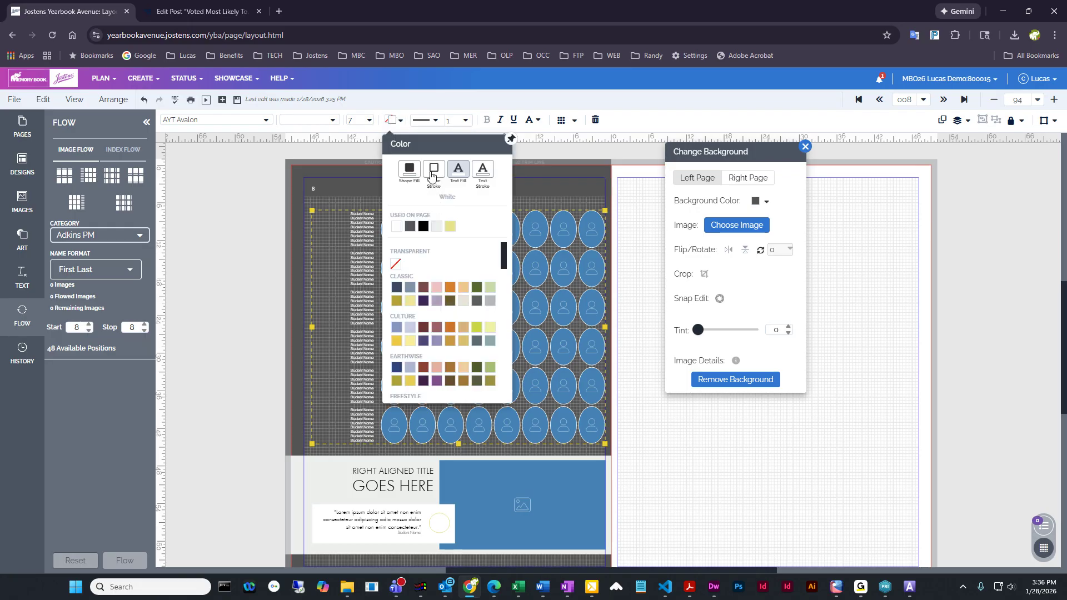
left_click(572, 237)
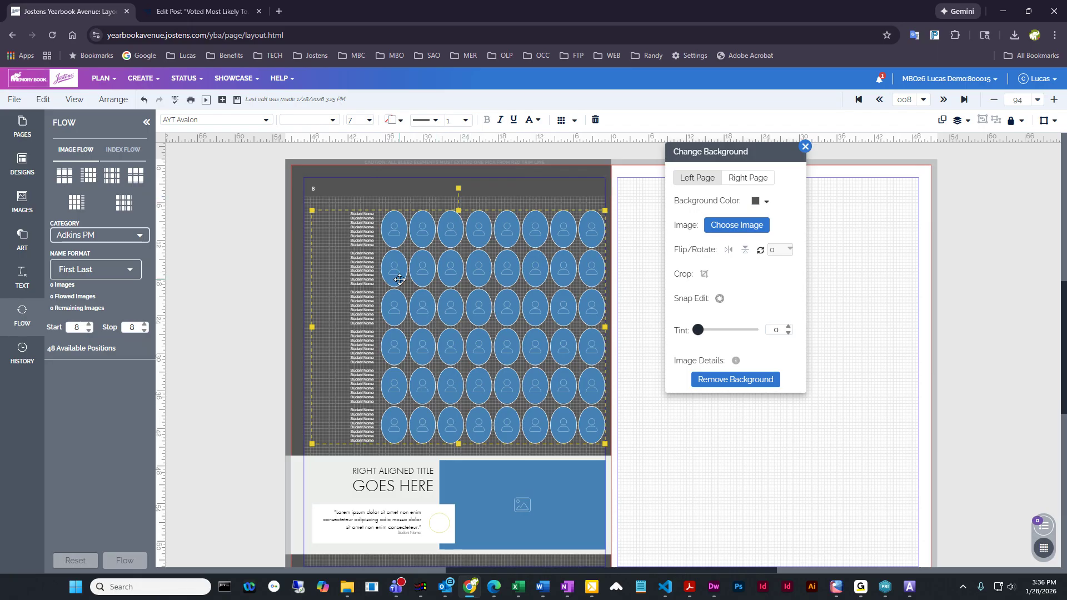
Deselect the portrait panel, close the background settings and save the page
left_click(650, 194)
left_click(806, 148)
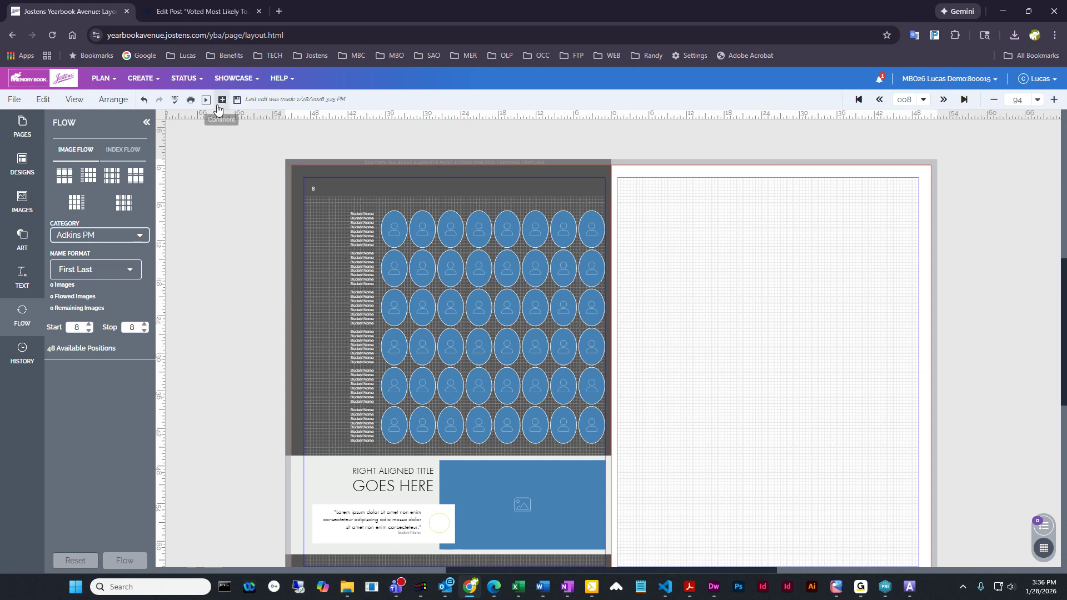
left_click(237, 101)
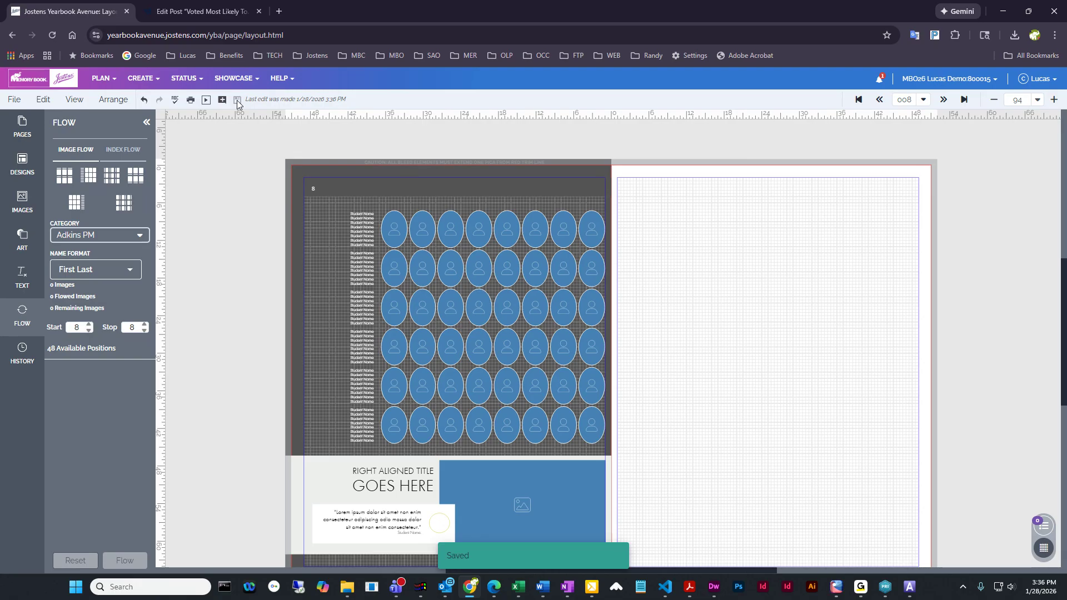
Choose the 5th Grade category under the first listed teacher and flow its portraits into the page 8 panel
left_click(15, 320)
left_click(15, 319)
left_click(128, 235)
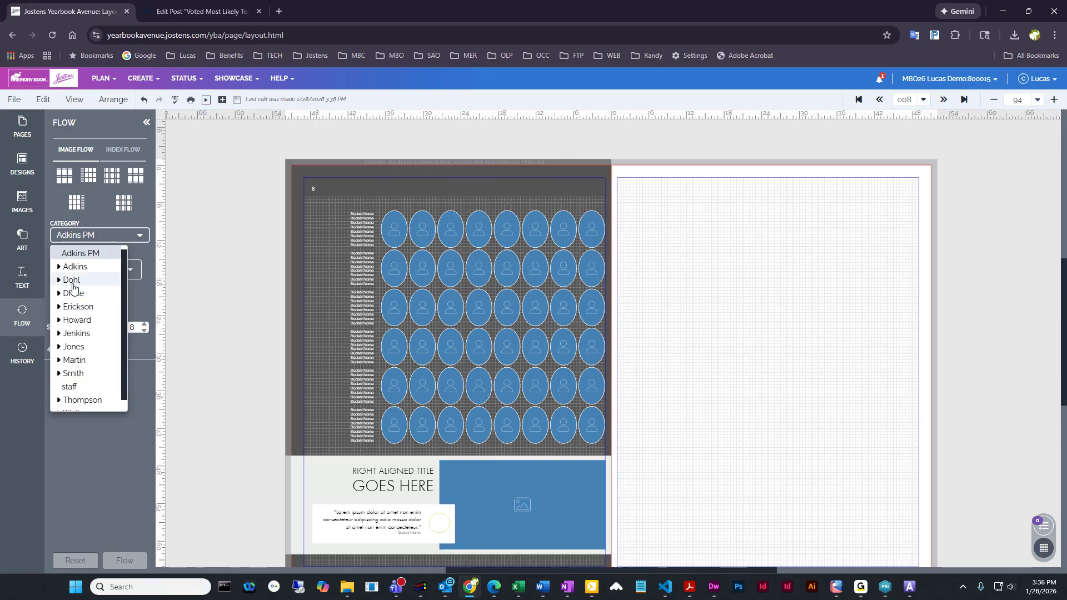
left_click(58, 268)
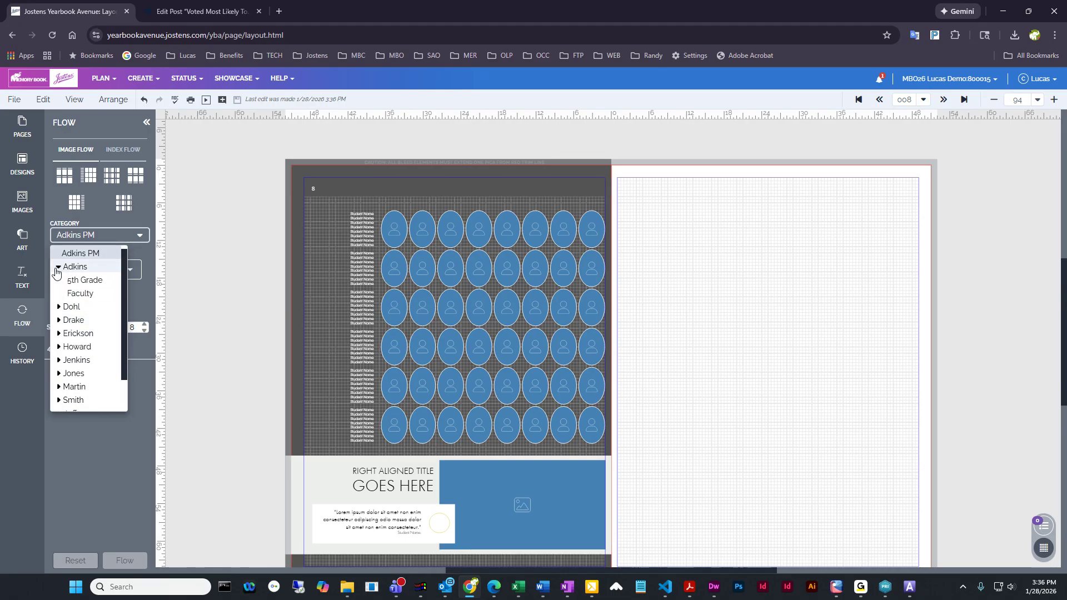
left_click(75, 281)
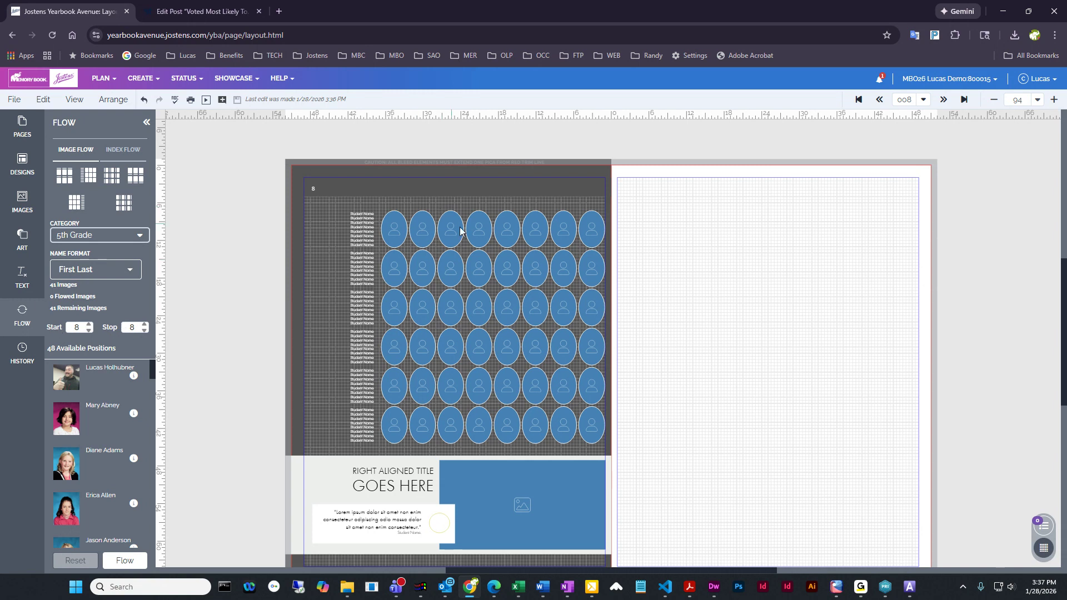
left_click(132, 563)
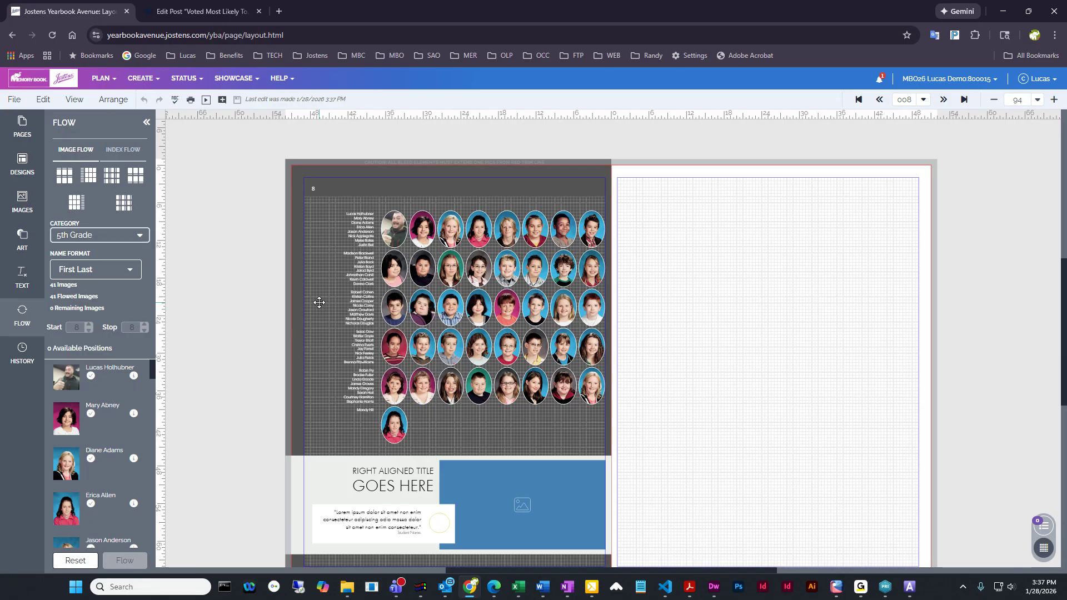
Select the right-aligned title text and the image placeholder beneath the portrait panel in turn
left_click(383, 470)
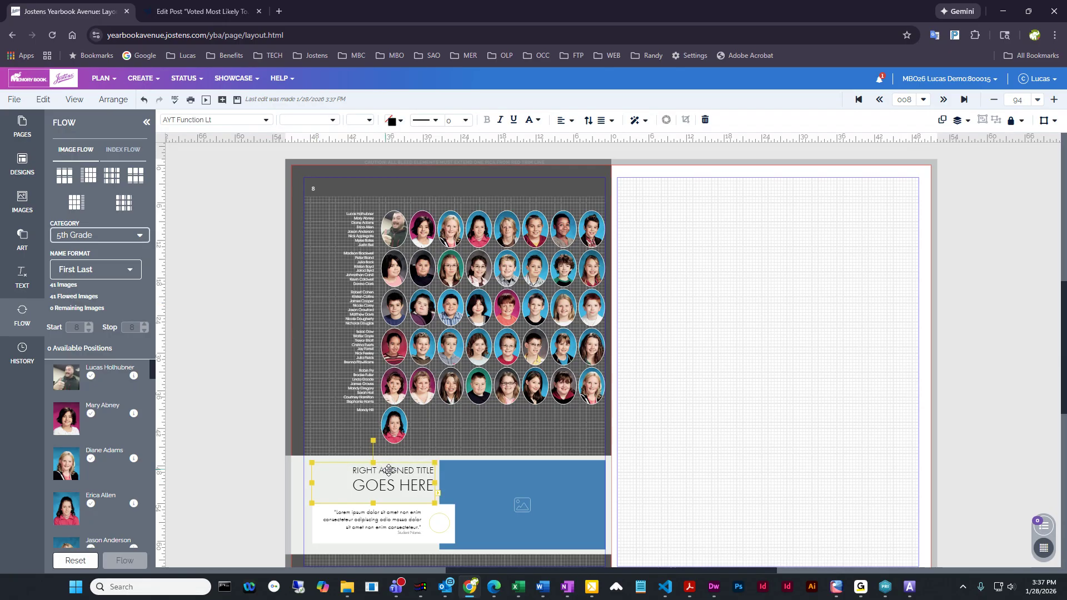
left_click(562, 514)
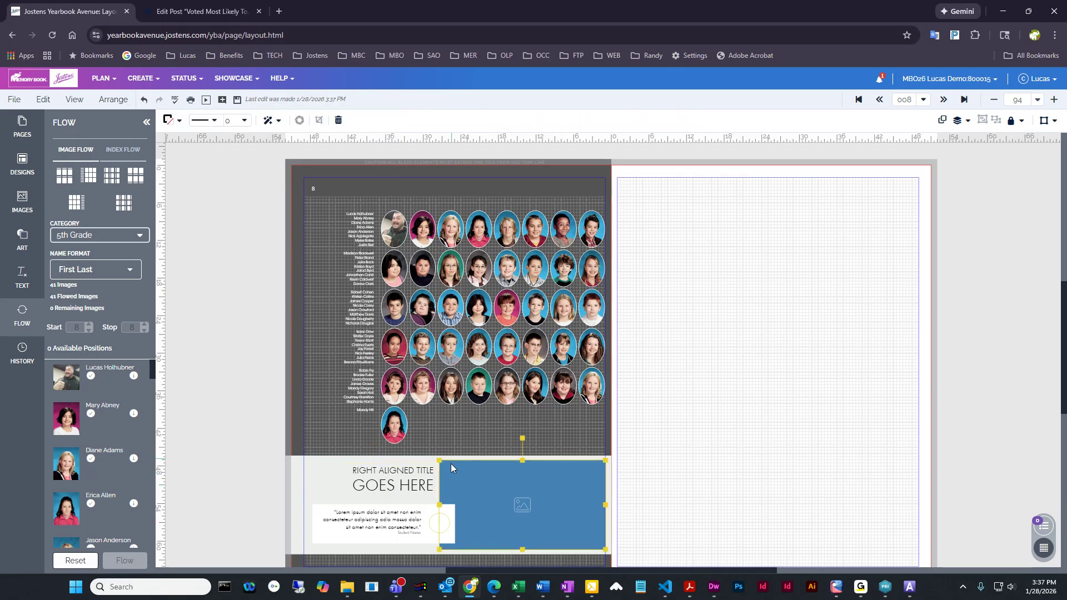